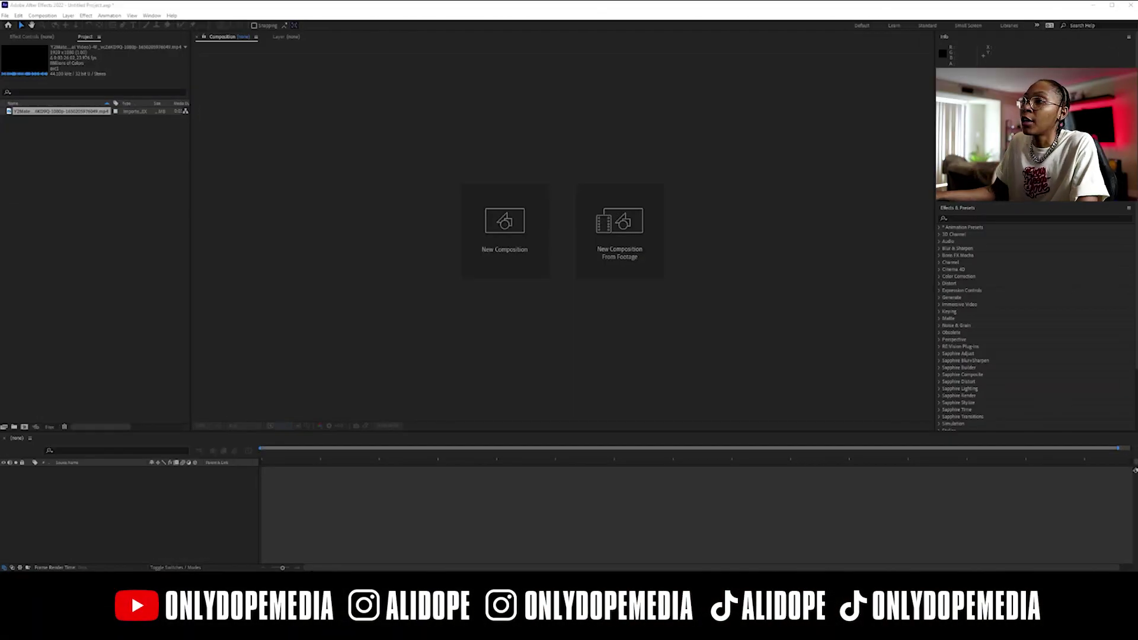
Step: Create a 1920 x 1080 composition at 24 fps and turn off the transparency grid
{"action": "left_click", "coordinate": [465, 206]}
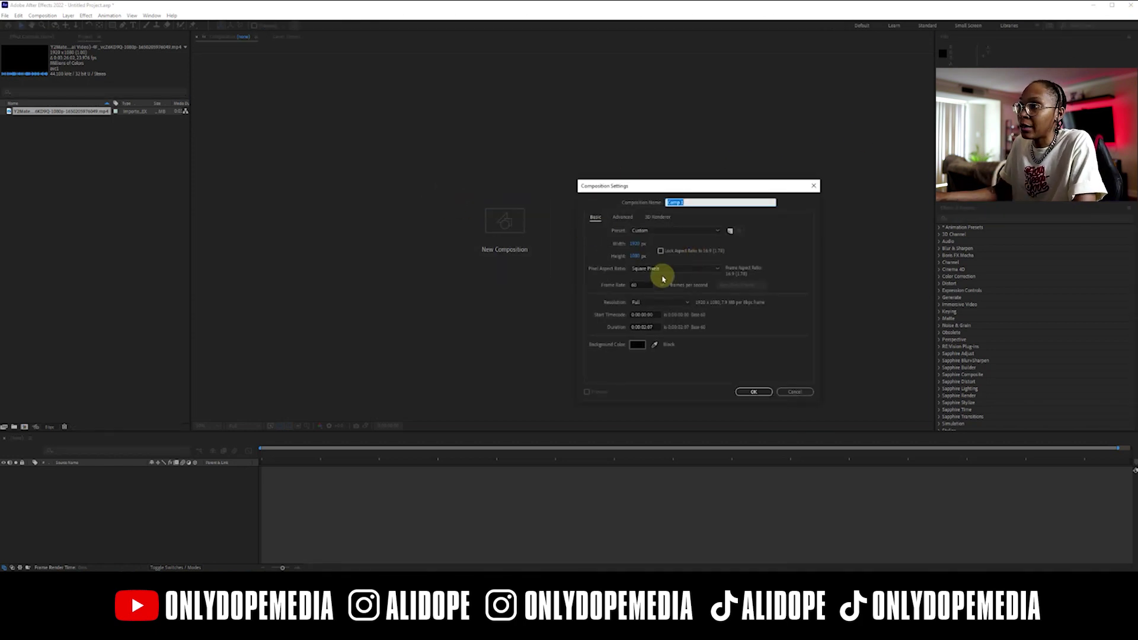
{"action": "left_click", "coordinate": [643, 286]}
{"action": "left_click", "coordinate": [664, 286]}
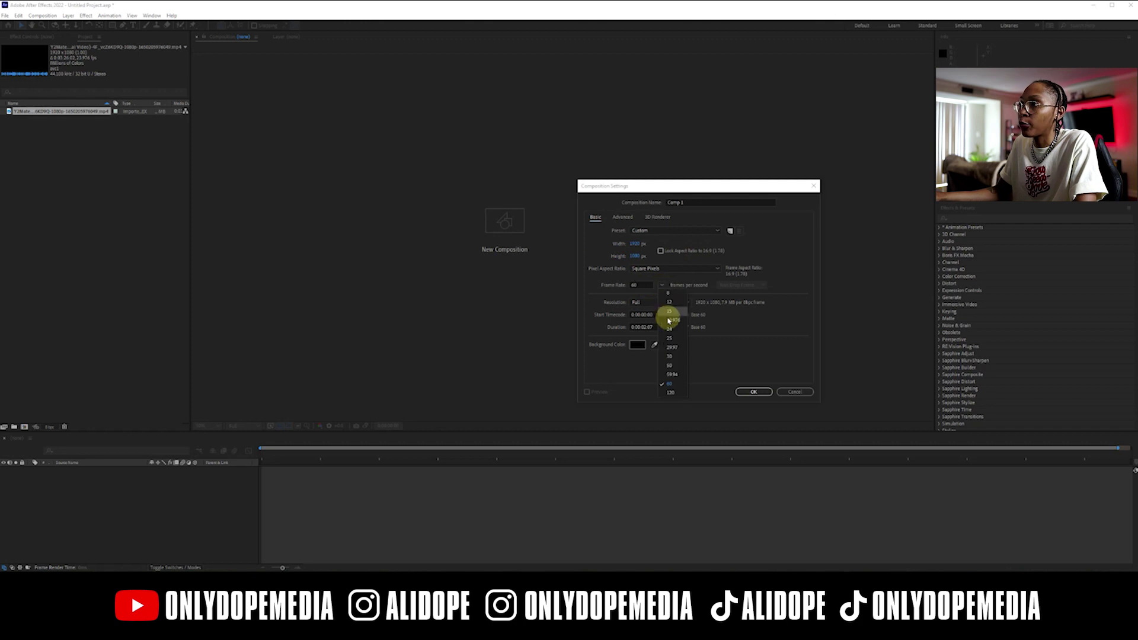
{"action": "left_click", "coordinate": [677, 331]}
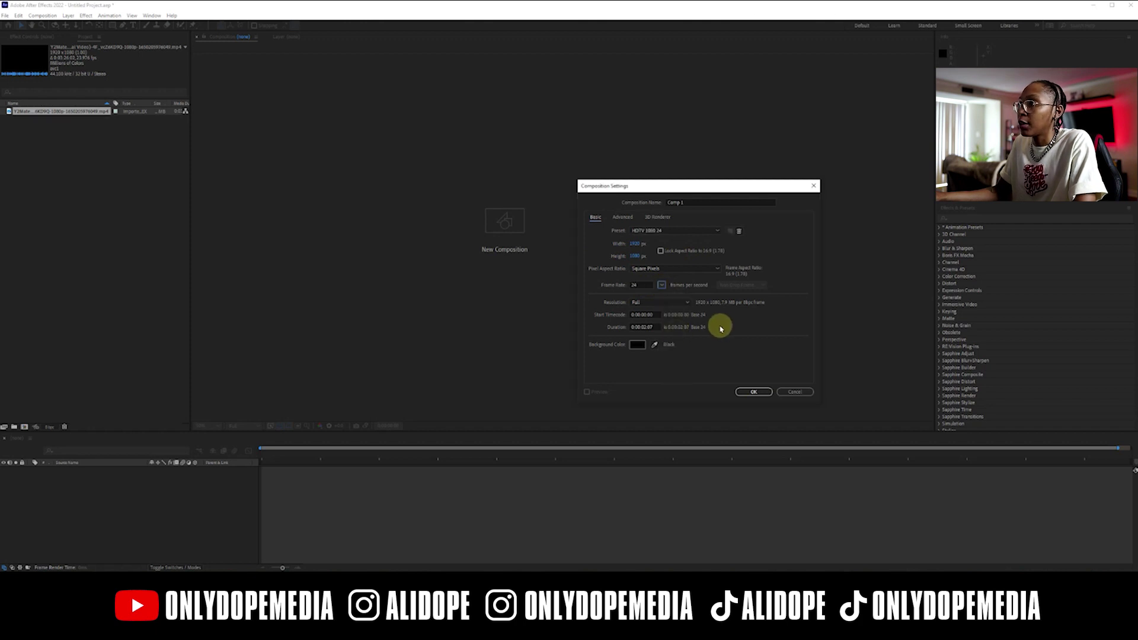
{"action": "left_click", "coordinate": [751, 392]}
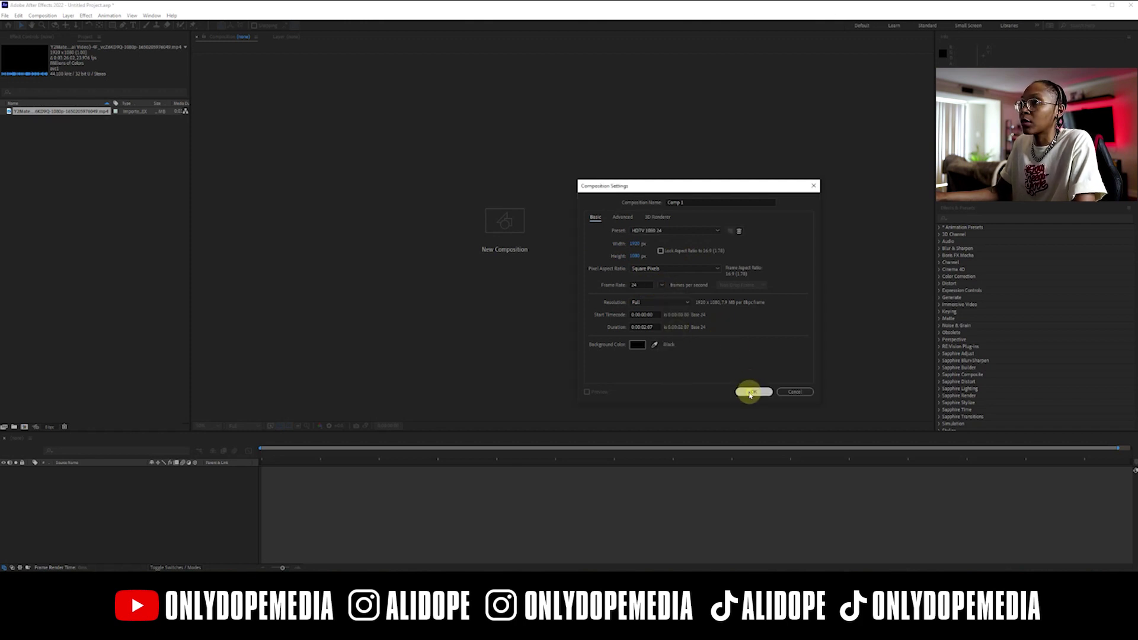
{"action": "left_click", "coordinate": [280, 427]}
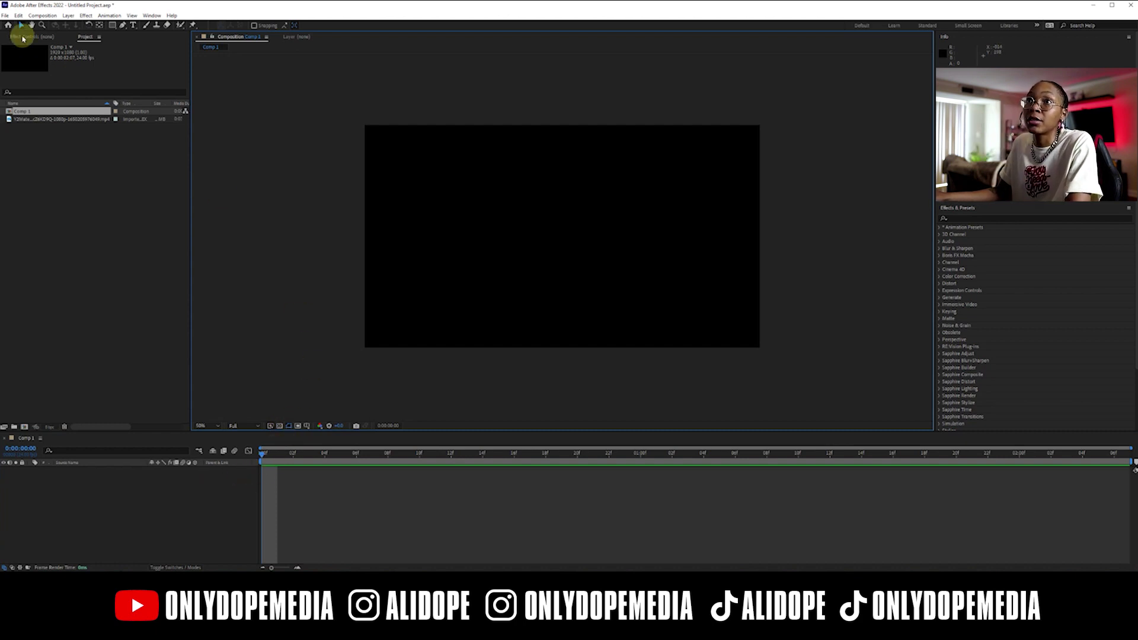
Step: Create a second composition that is 5760 px wide and 1080 px high at 24 fps
{"action": "left_click", "coordinate": [42, 15]}
{"action": "left_click", "coordinate": [54, 25]}
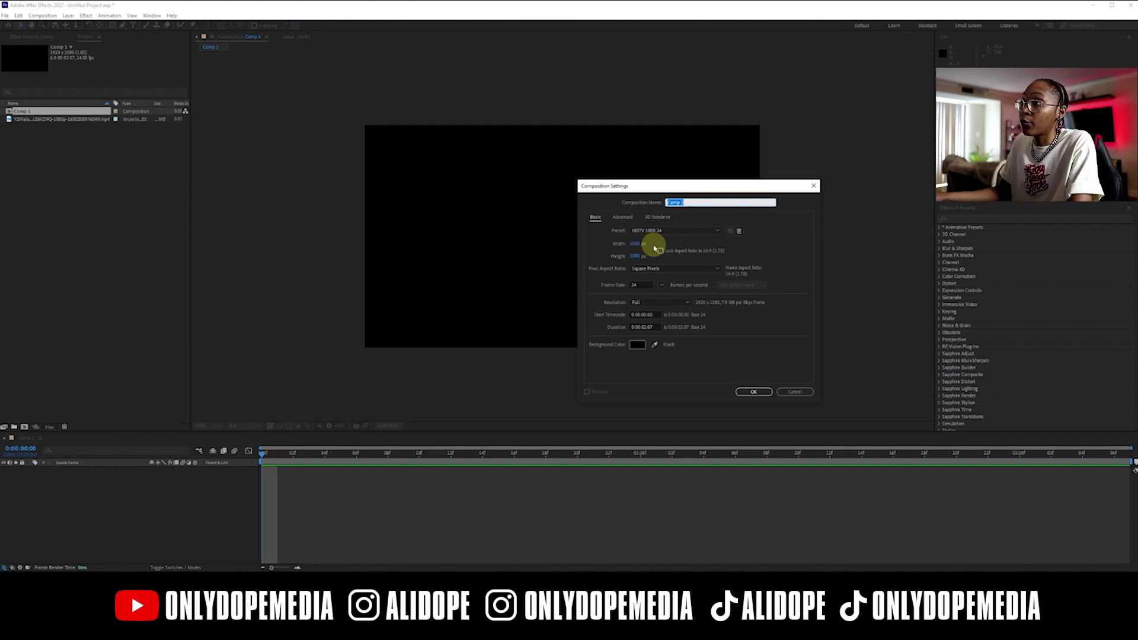
{"action": "left_click", "coordinate": [634, 244]}
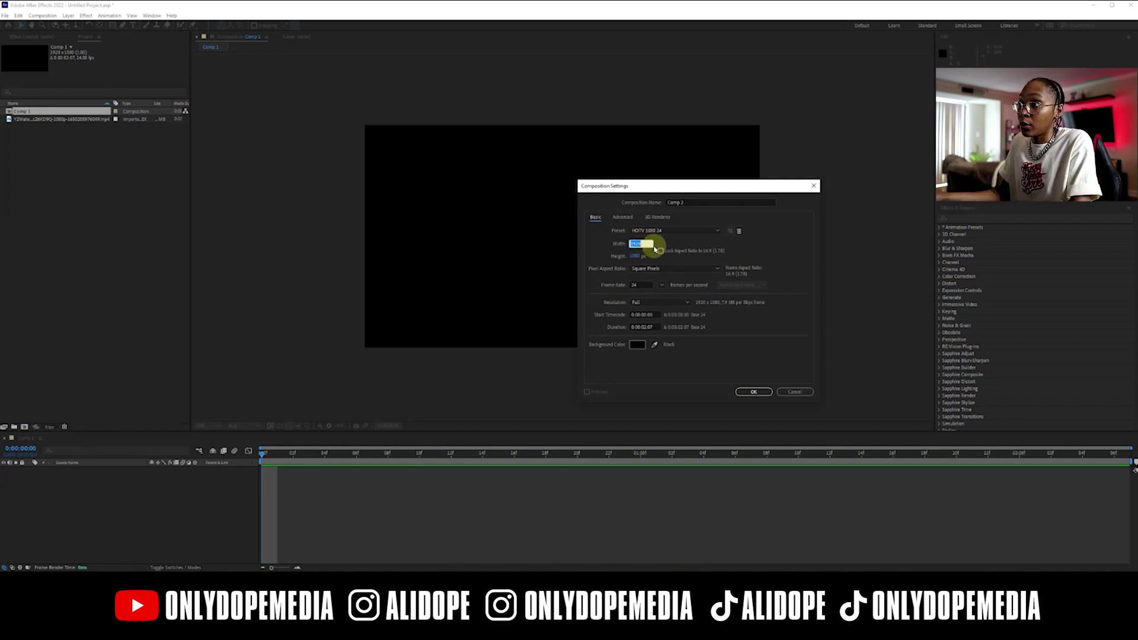
{"action": "type", "text": "5760"}
{"action": "left_click", "coordinate": [674, 352]}
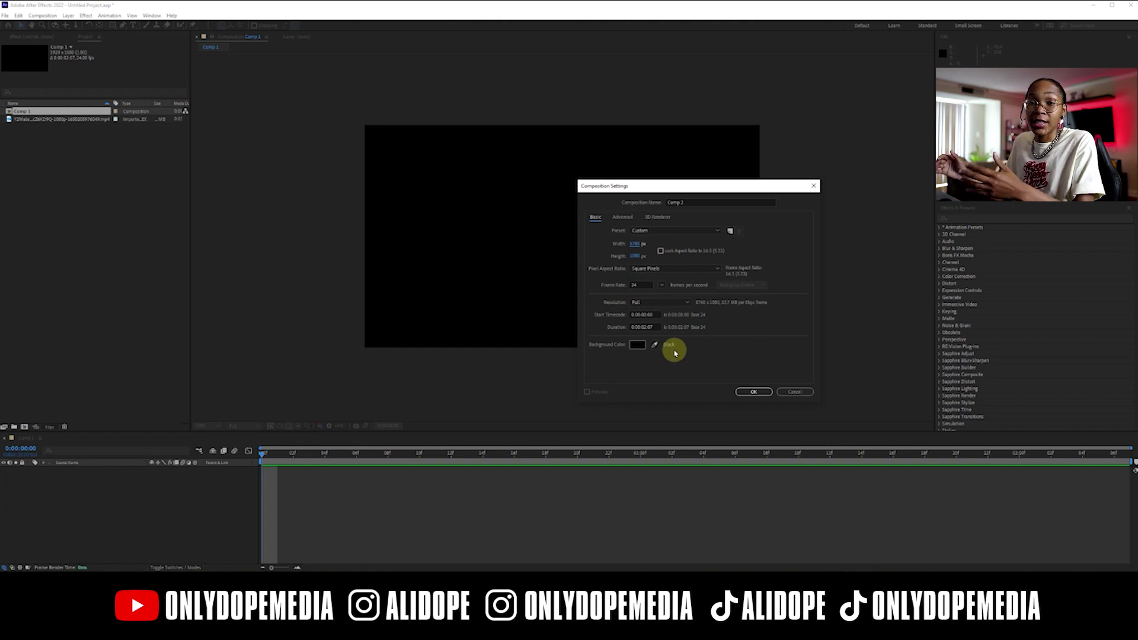
{"action": "key", "text": "Return"}
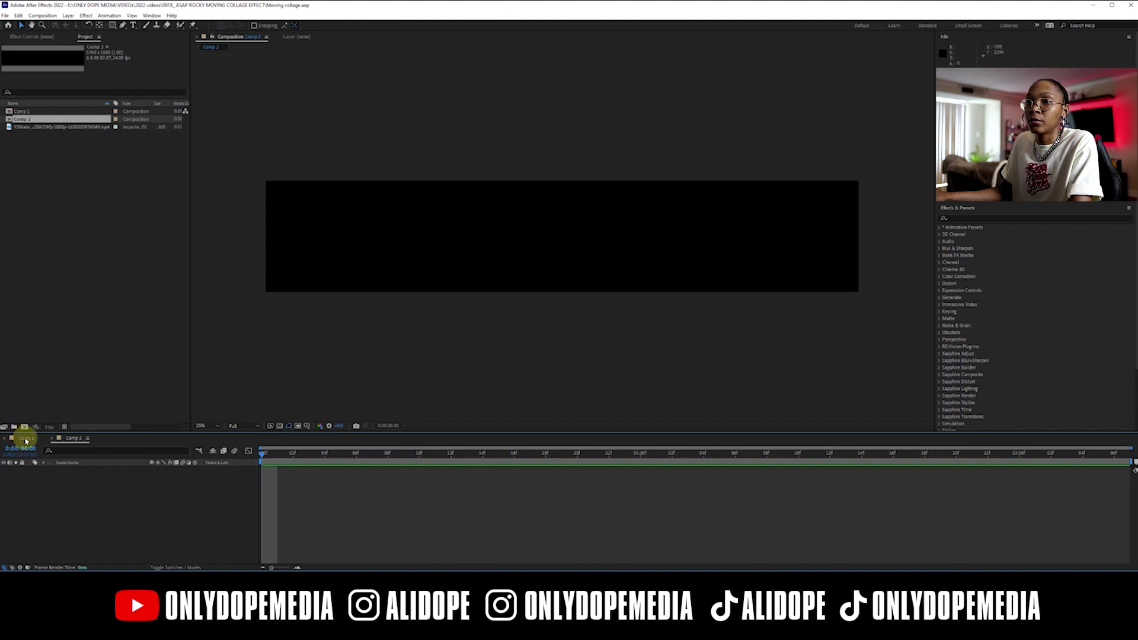
Step: Switch to Comp 1 and open the imported music video footage for viewing
{"action": "left_click", "coordinate": [26, 439]}
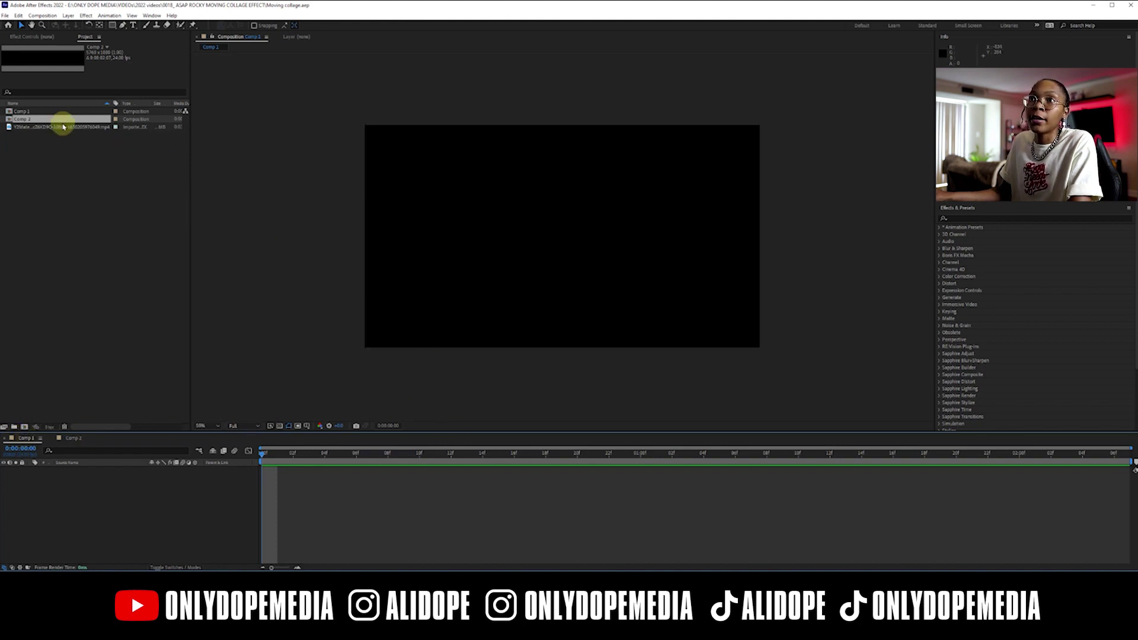
{"action": "left_click", "coordinate": [64, 127]}
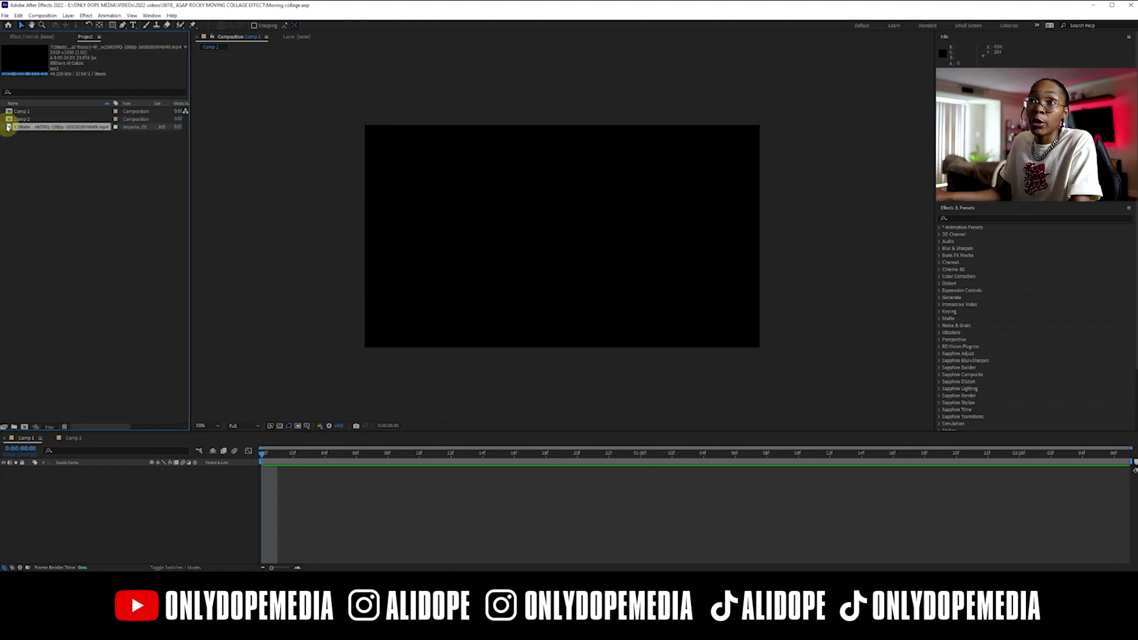
{"action": "double_click", "coordinate": [9, 128]}
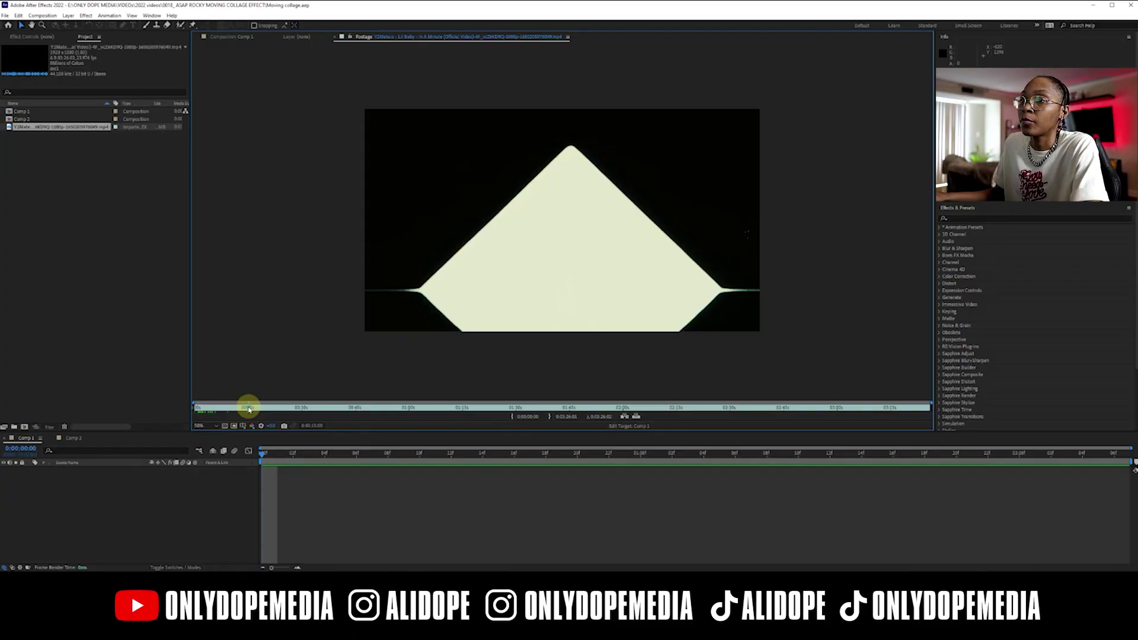
{"action": "left_click_drag", "start_coordinate": [247, 408], "coordinate": [290, 401]}
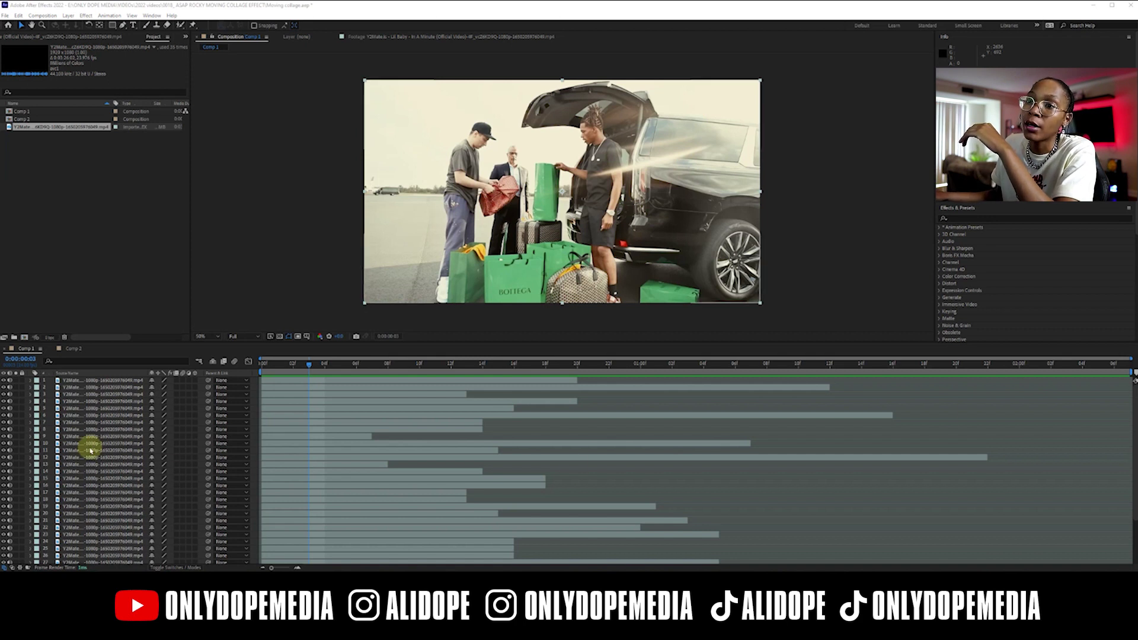
Step: Open the topmost clip of Comp 1 in the layer view and activate the Roto Brush tool
{"action": "scroll", "coordinate": [93, 402], "scroll_direction": "down", "scroll_amount": 3}
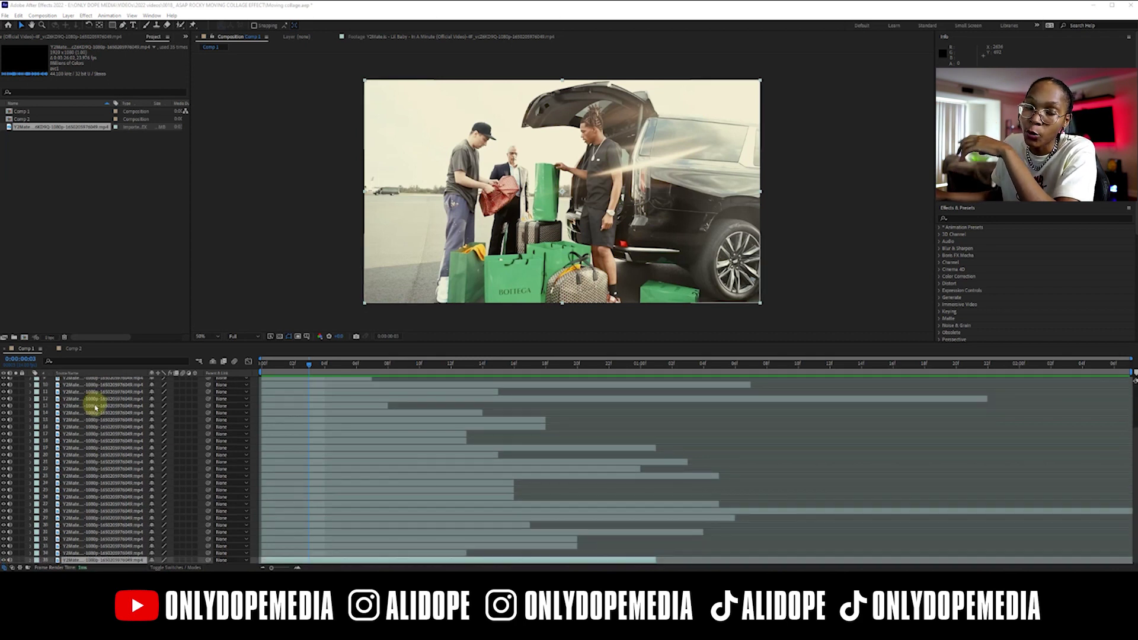
{"action": "scroll", "coordinate": [95, 407], "scroll_direction": "up", "scroll_amount": 3}
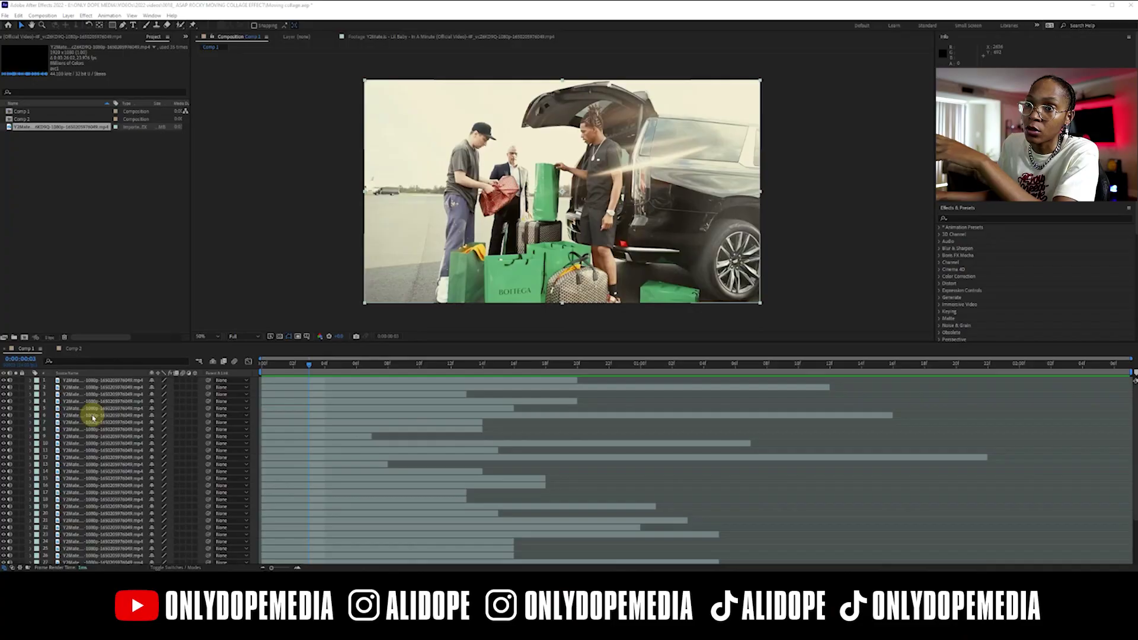
{"action": "left_click", "coordinate": [322, 381]}
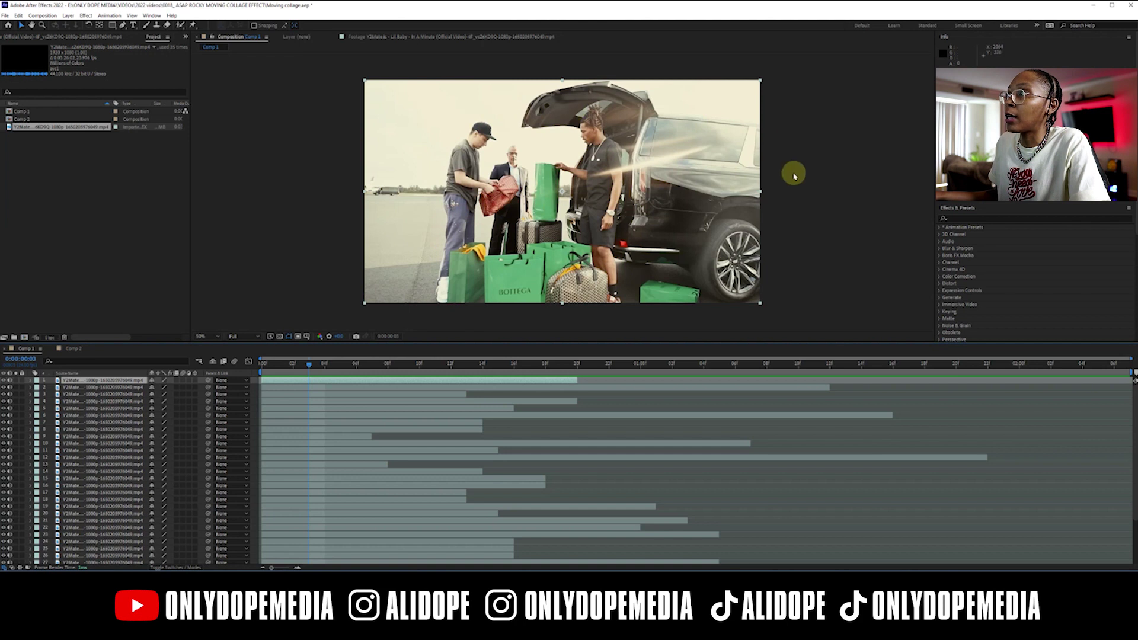
{"action": "double_click", "coordinate": [376, 381]}
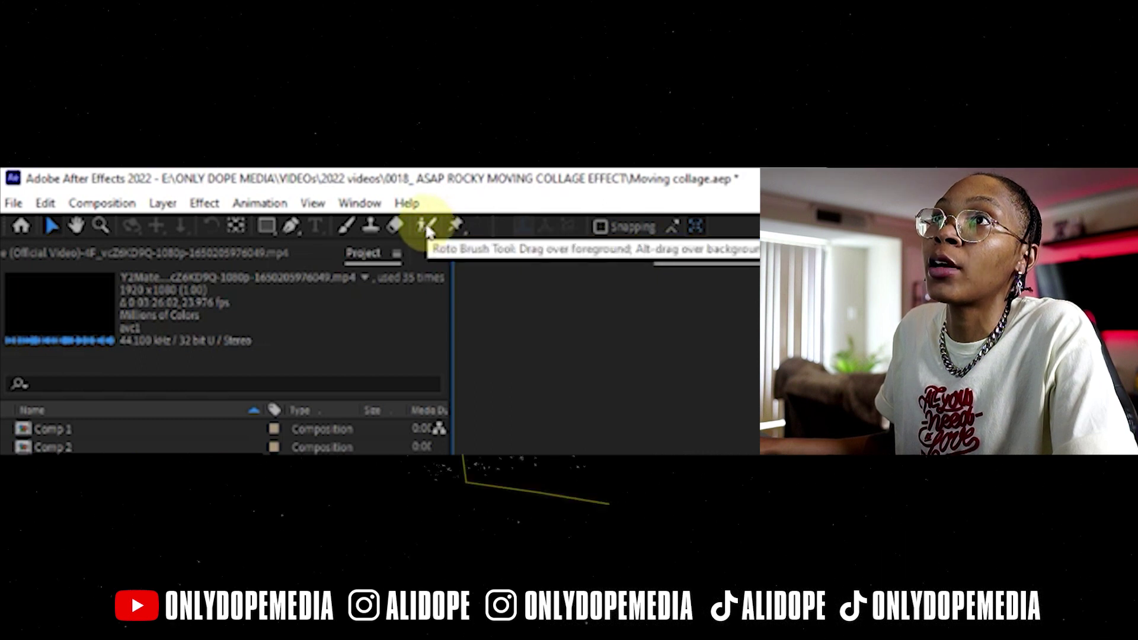
{"action": "left_click", "coordinate": [425, 229]}
{"action": "left_click_drag", "start_coordinate": [424, 341], "coordinate": [413, 389]}
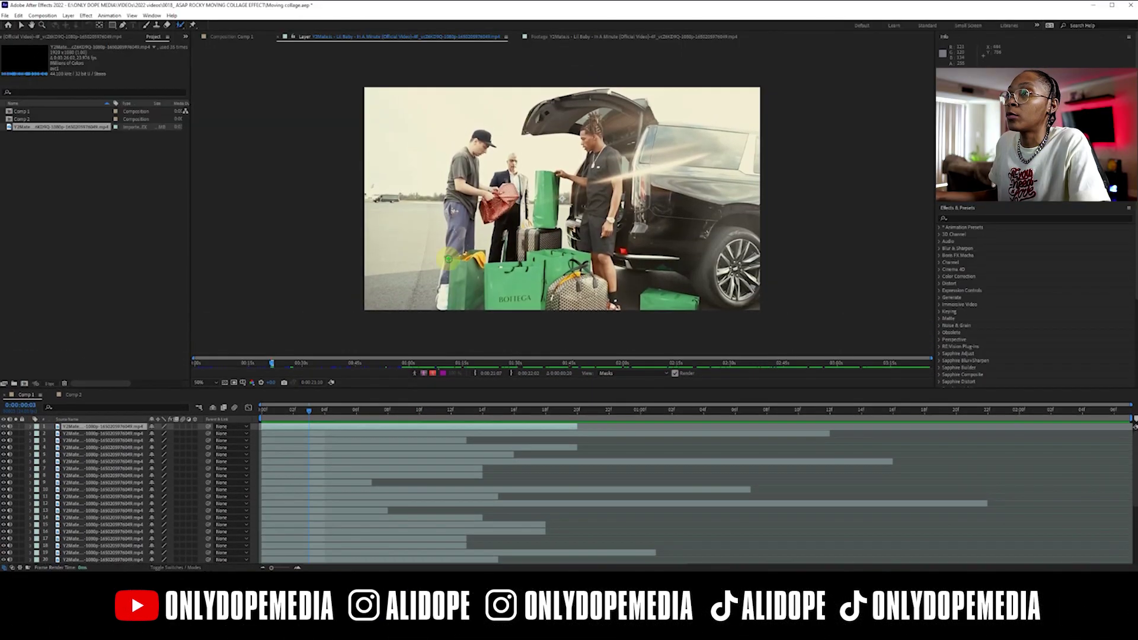
{"action": "left_click_drag", "start_coordinate": [427, 278], "coordinate": [425, 251]}
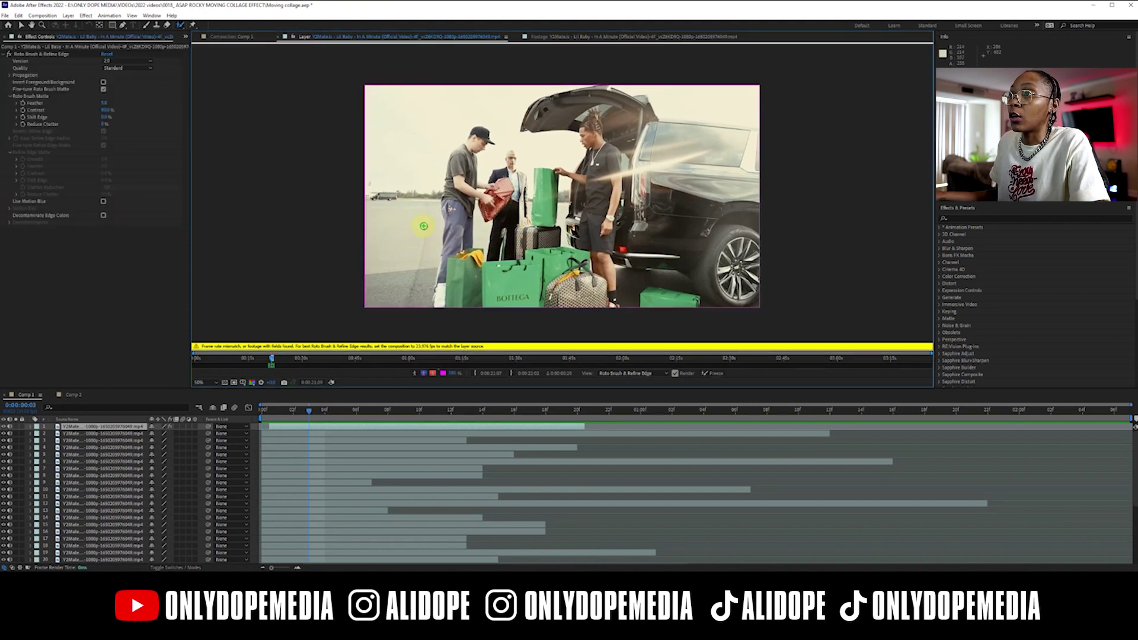
{"action": "key", "text": "ctrl+z"}
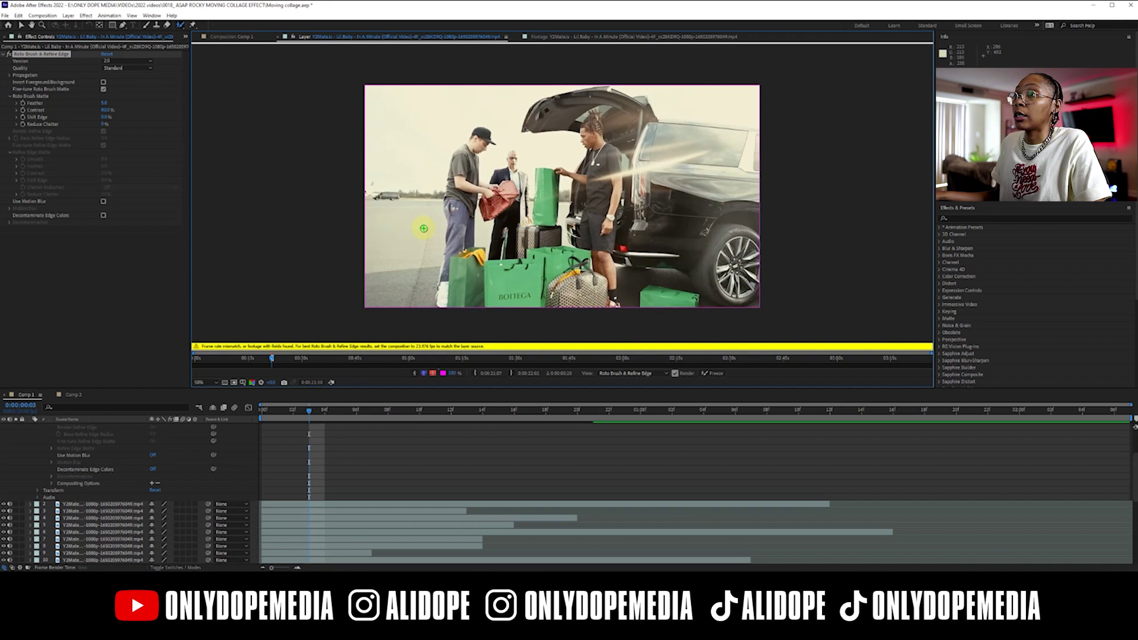
{"action": "key", "text": "ctrl+z"}
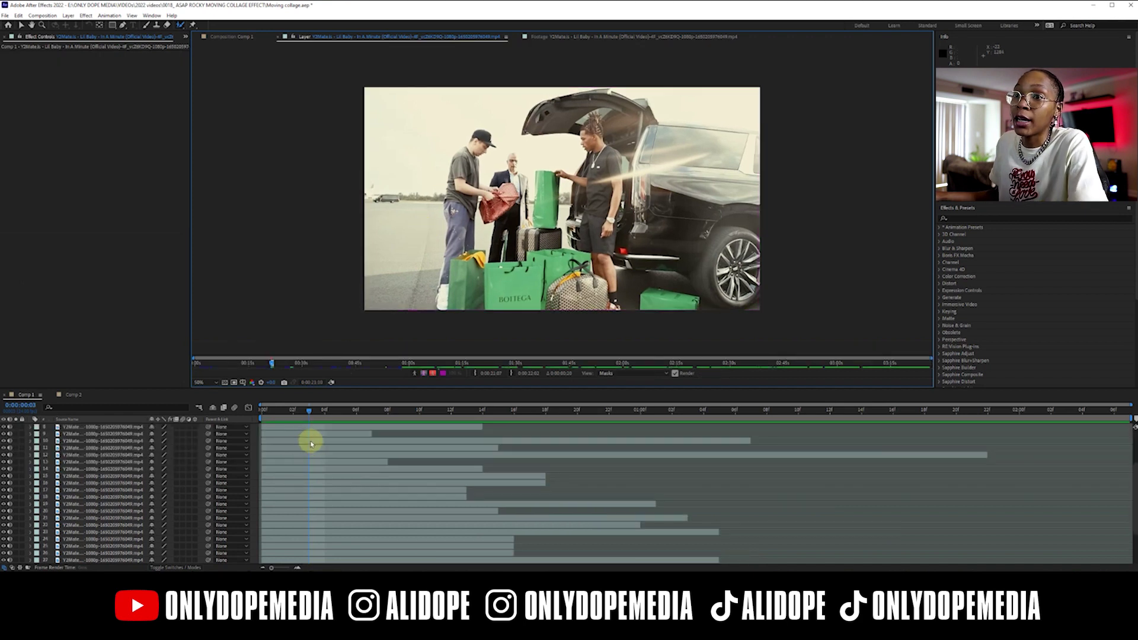
Step: Set Comp 1's frame rate to 23.976 fps to match the footage
{"action": "scroll", "coordinate": [303, 443], "scroll_direction": "up", "scroll_amount": 3}
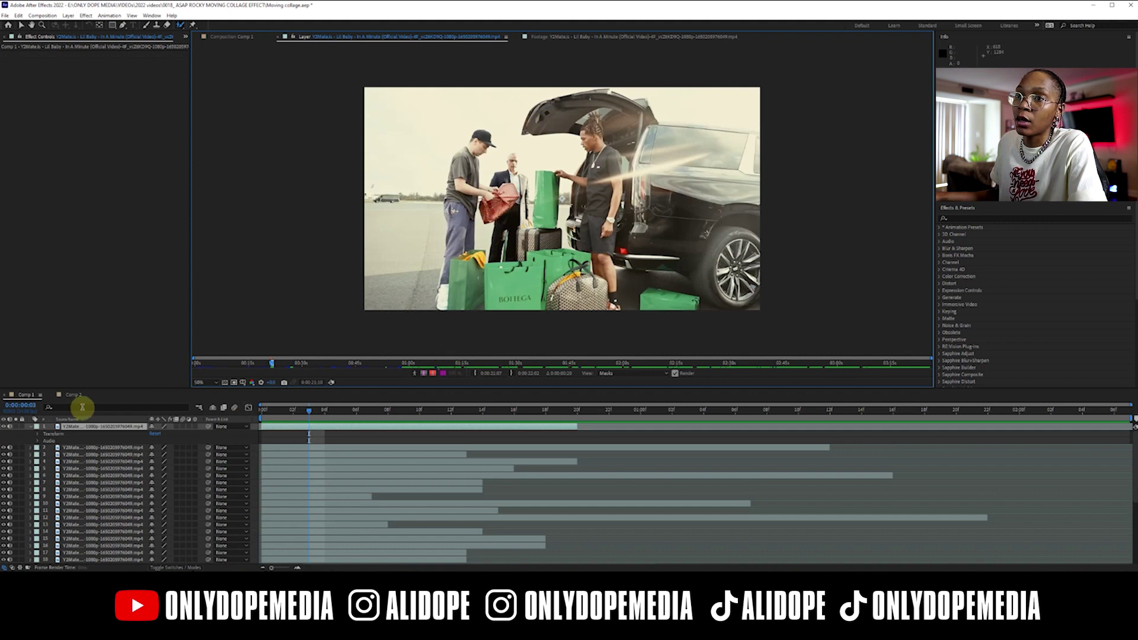
{"action": "left_click", "coordinate": [41, 395]}
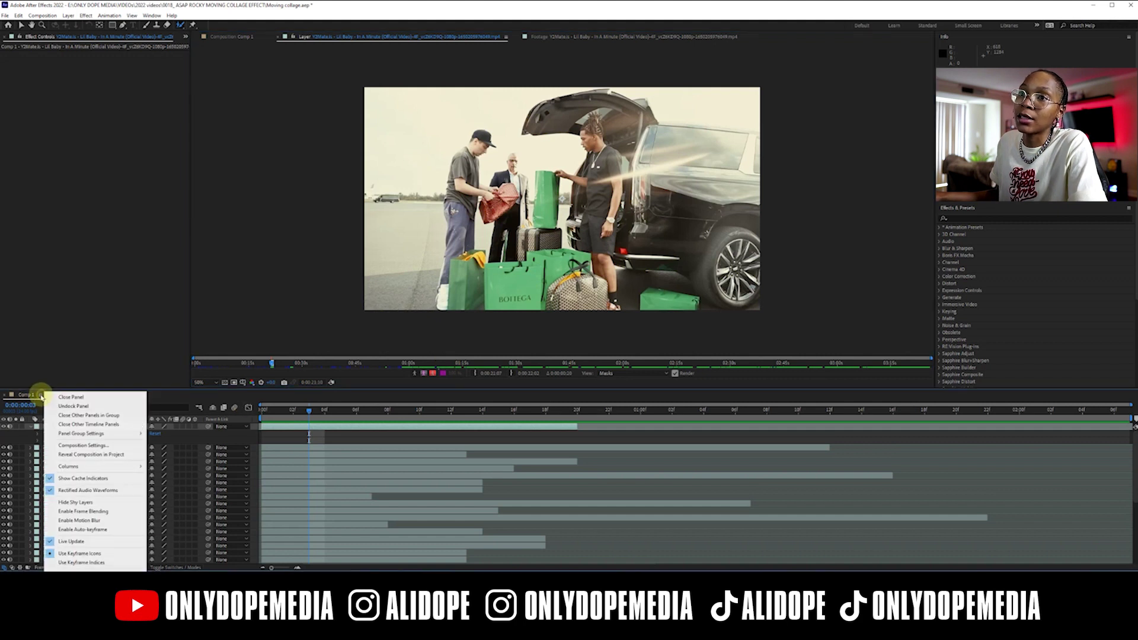
{"action": "left_click", "coordinate": [93, 445]}
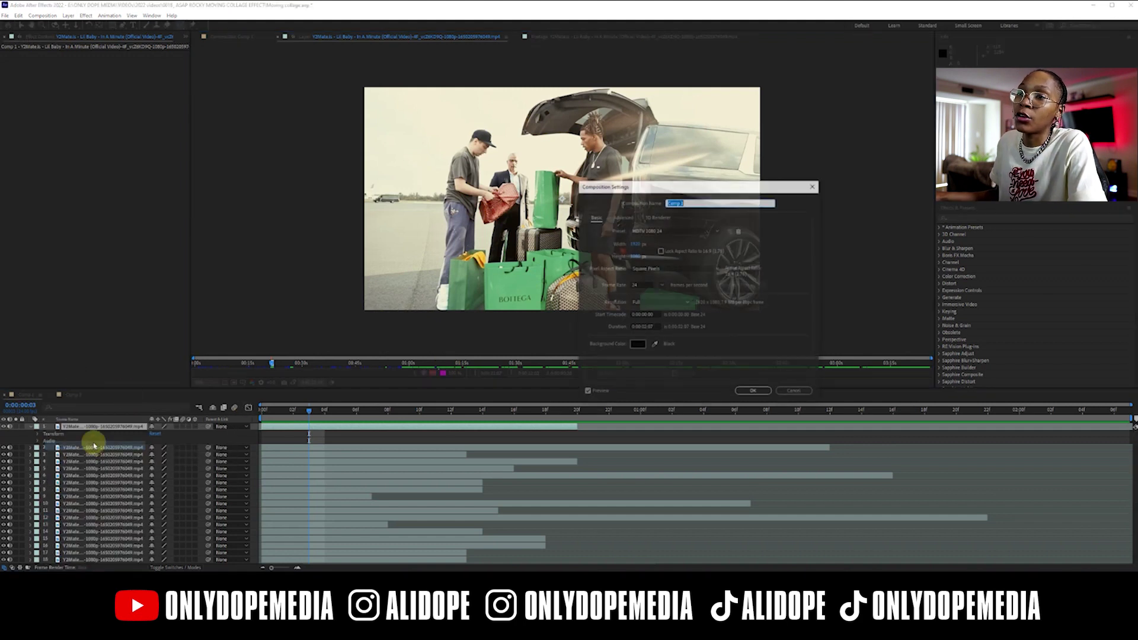
{"action": "left_click", "coordinate": [662, 288]}
{"action": "left_click", "coordinate": [677, 323]}
{"action": "left_click", "coordinate": [755, 391]}
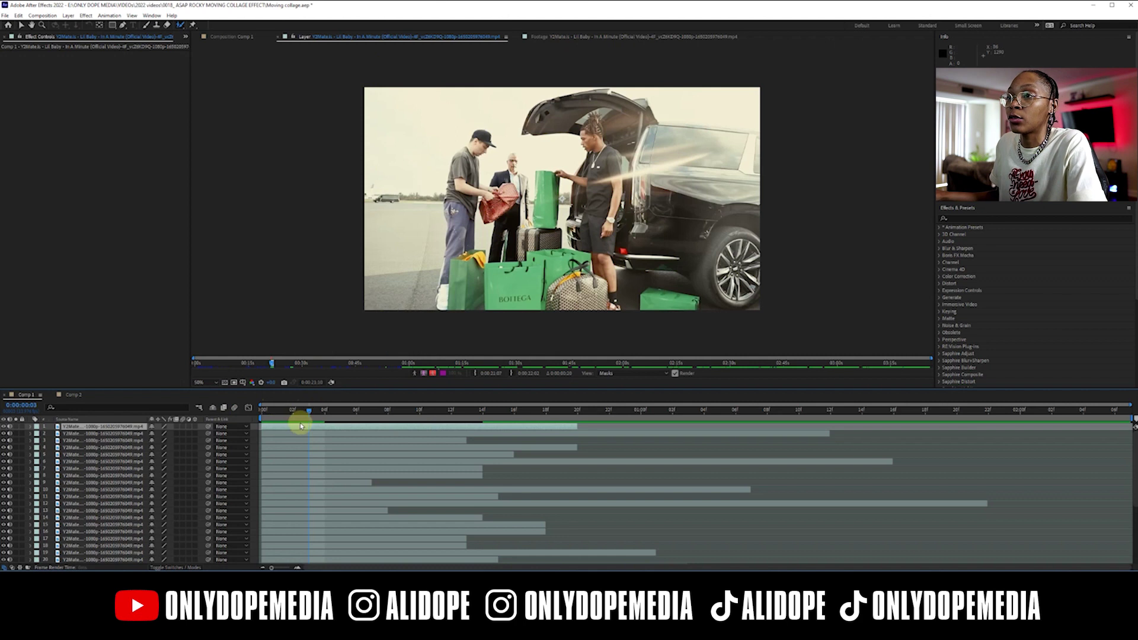
Step: Roto Brush the pavement and sky behind the people and the car in the topmost clip
{"action": "double_click", "coordinate": [300, 427]}
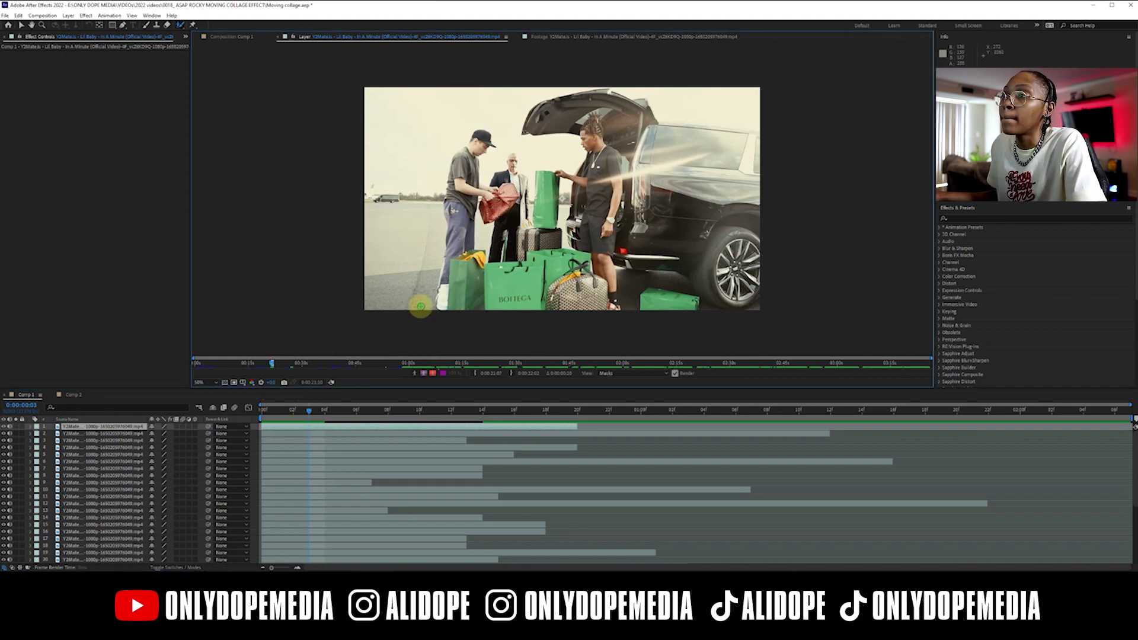
{"action": "mouse_move", "coordinate": [430, 305]}
{"action": "left_mouse_down"}
{"action": "mouse_move", "coordinate": [427, 184]}
{"action": "mouse_move", "coordinate": [439, 125]}
{"action": "mouse_move", "coordinate": [462, 105]}
{"action": "mouse_move", "coordinate": [501, 107]}
{"action": "mouse_move", "coordinate": [517, 143]}
{"action": "mouse_move", "coordinate": [560, 148]}
{"action": "mouse_move", "coordinate": [522, 151]}
{"action": "mouse_move", "coordinate": [505, 101]}
{"action": "mouse_move", "coordinate": [356, 113]}
{"action": "left_mouse_up"}
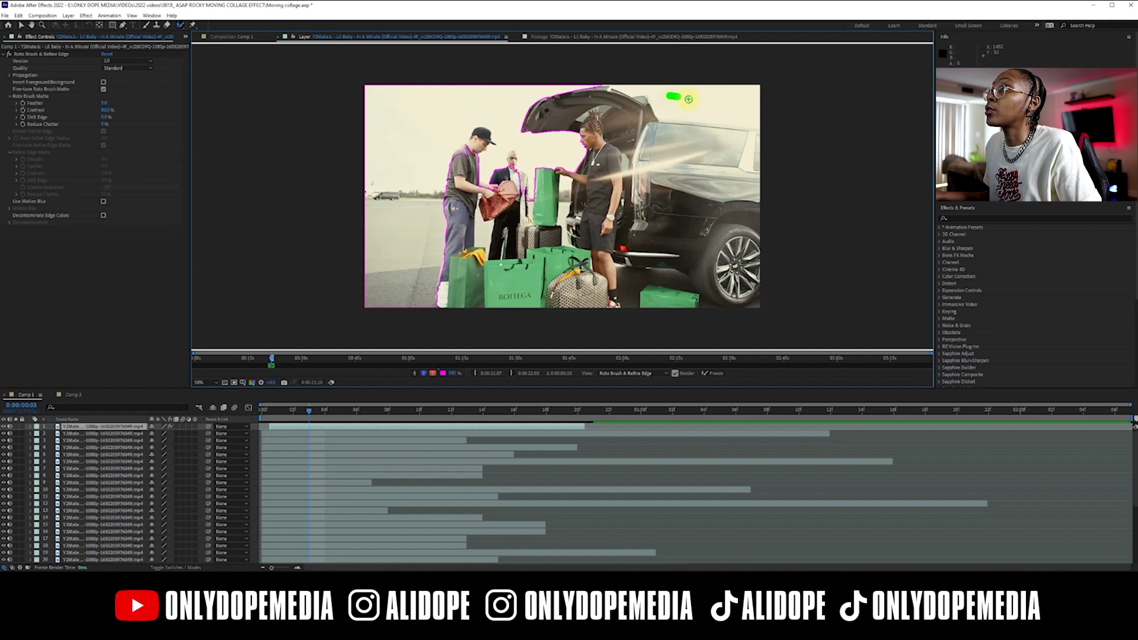
{"action": "left_click_drag", "start_coordinate": [733, 105], "coordinate": [748, 107]}
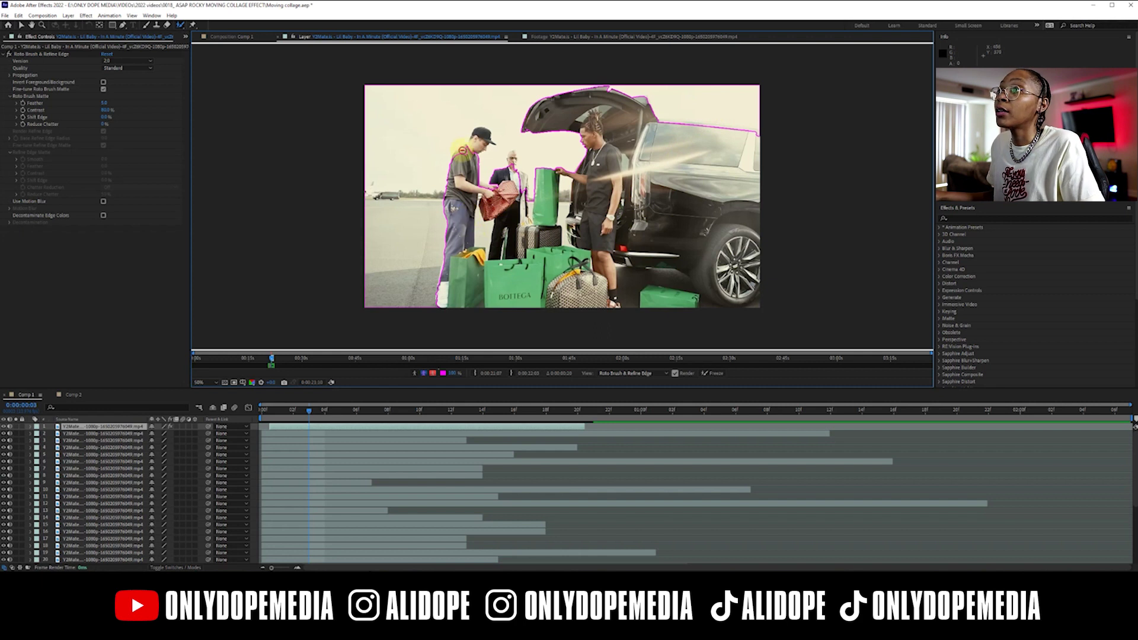
Step: Subtract the man in the cap and the man in the suit from the Roto Brush selection
{"action": "mouse_move", "coordinate": [481, 138]}
{"action": "left_mouse_down"}
{"action": "mouse_move", "coordinate": [474, 163]}
{"action": "mouse_move", "coordinate": [461, 151]}
{"action": "mouse_move", "coordinate": [478, 159]}
{"action": "left_mouse_up"}
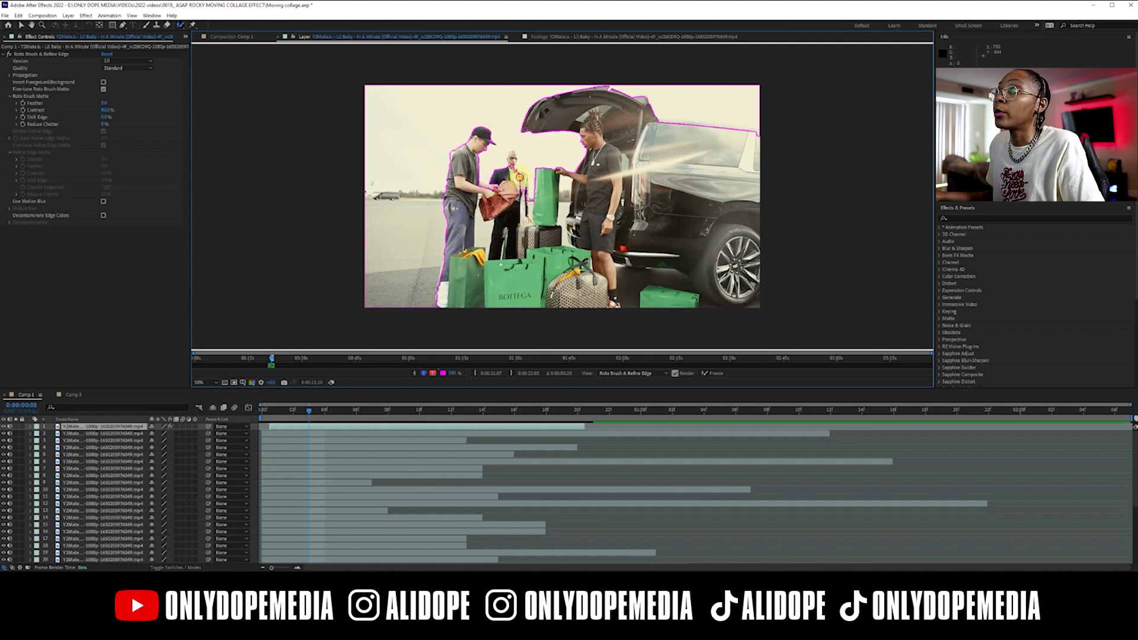
{"action": "left_click_drag", "start_coordinate": [523, 190], "coordinate": [524, 194]}
{"action": "left_click", "coordinate": [525, 176], "text": "alt"}
{"action": "left_click_drag", "start_coordinate": [512, 159], "coordinate": [512, 161]}
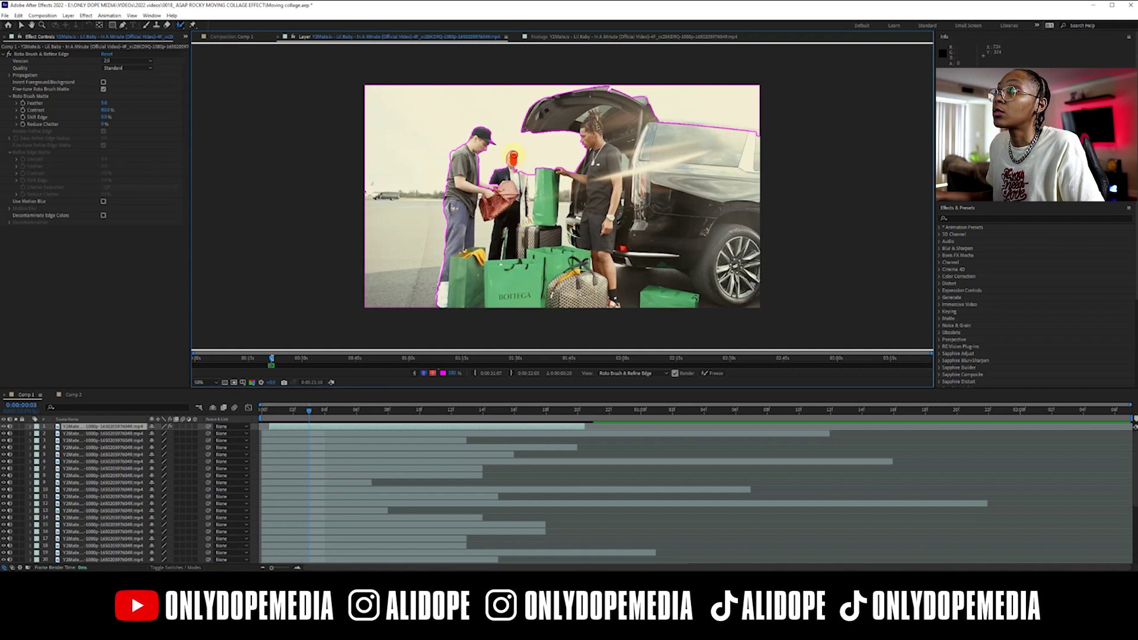
{"action": "left_click_drag", "start_coordinate": [519, 170], "coordinate": [520, 173]}
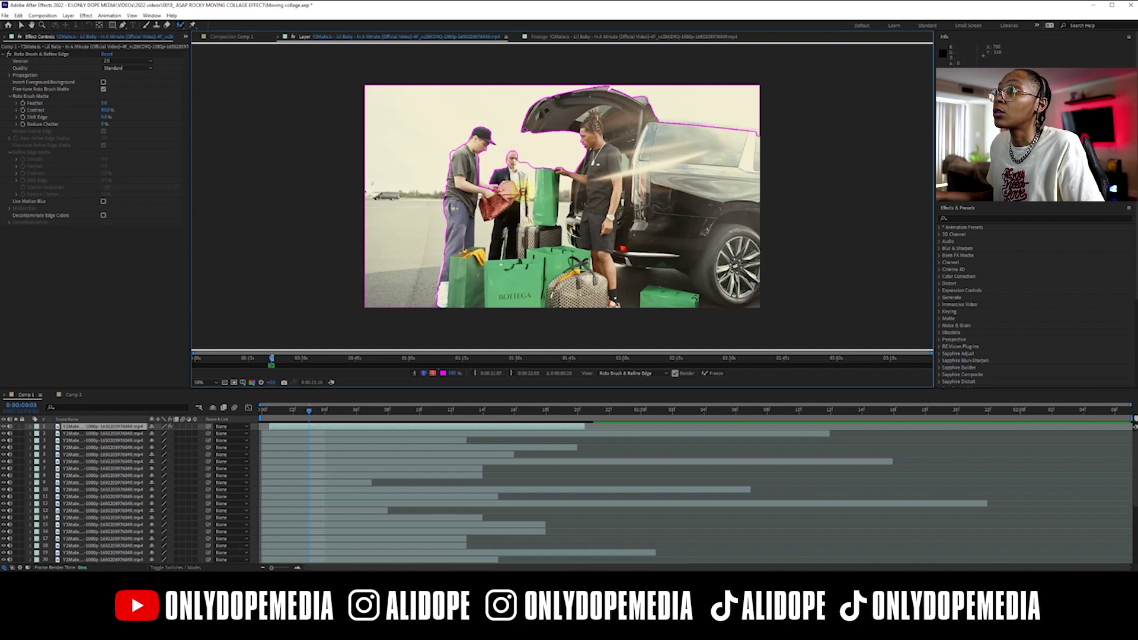
Step: Increase the feather of the clip's Roto Brush matte, checking the cutout in the Comp 1 view
{"action": "left_click", "coordinate": [237, 39]}
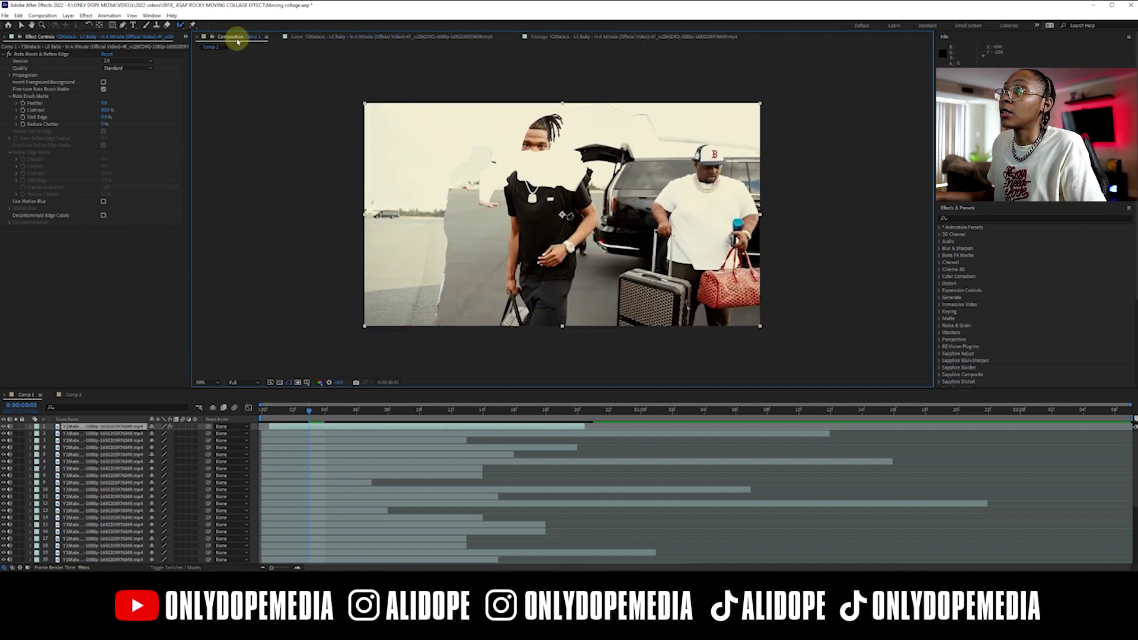
{"action": "left_click", "coordinate": [324, 37]}
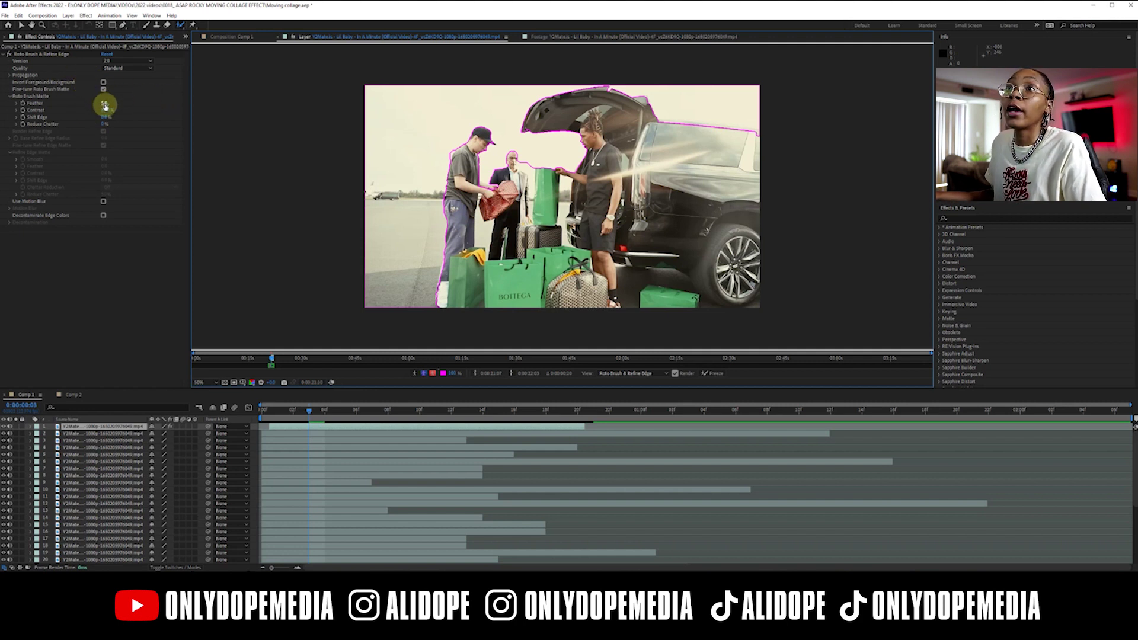
{"action": "left_click_drag", "start_coordinate": [104, 104], "coordinate": [117, 103]}
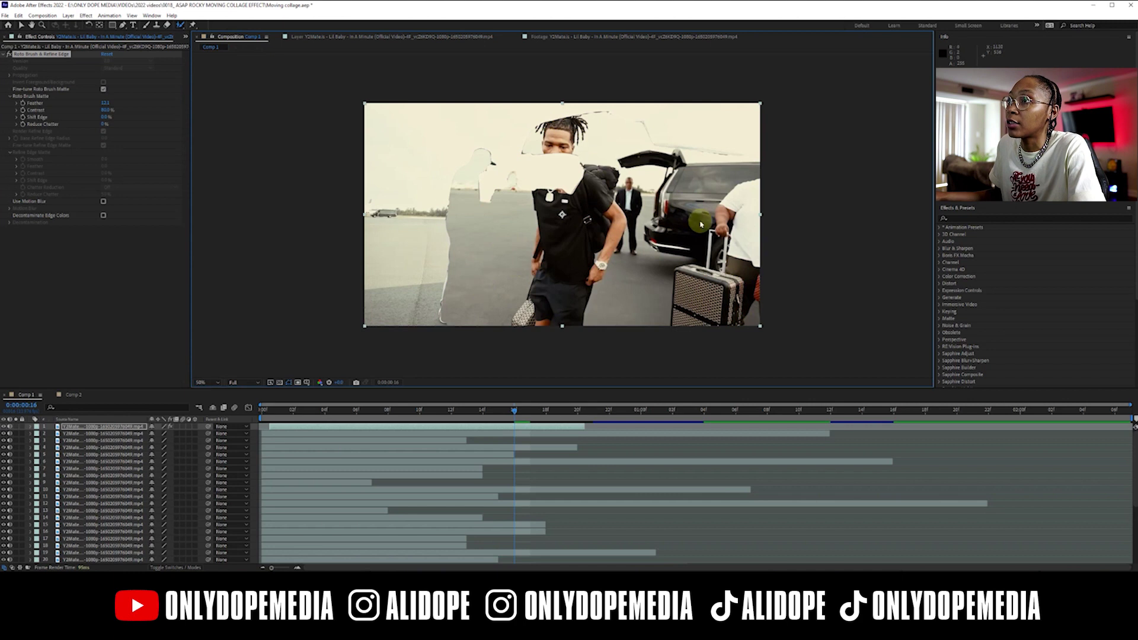
{"action": "left_click", "coordinate": [346, 37]}
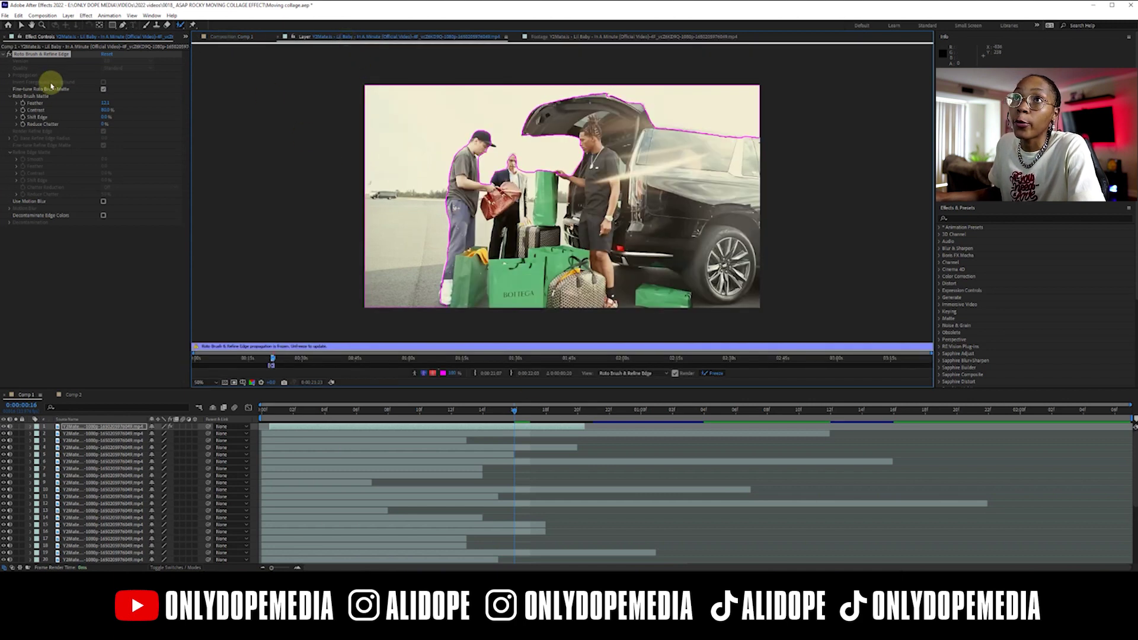
Step: Invert the Roto Brush foreground and background on the topmost clip and increase the matte's Shift Edge
{"action": "left_click", "coordinate": [103, 82]}
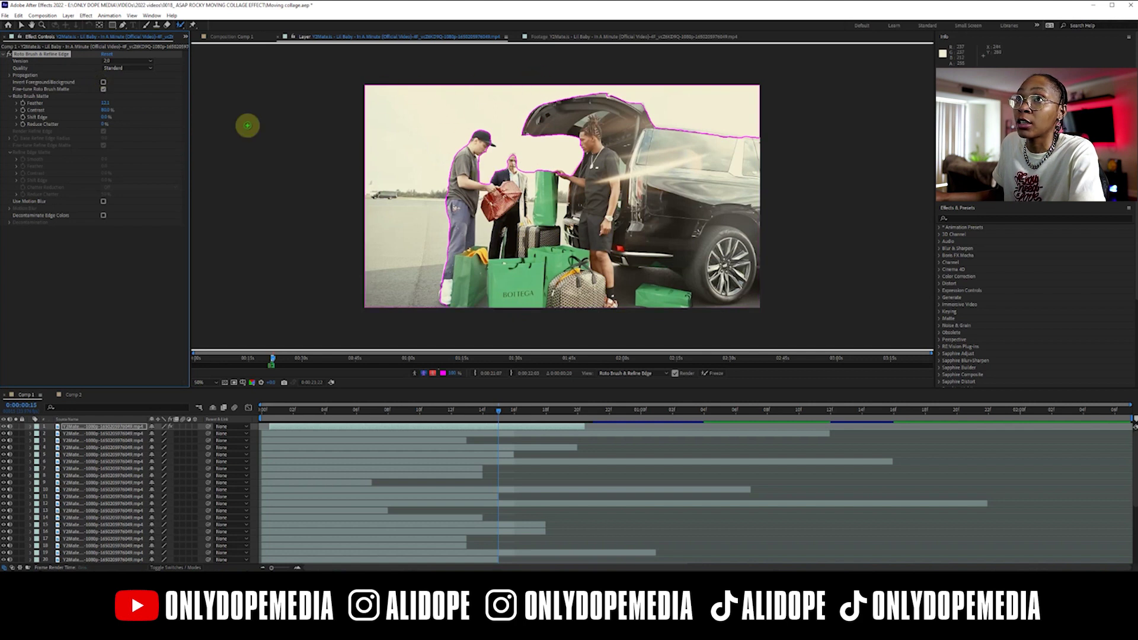
{"action": "left_click", "coordinate": [103, 82]}
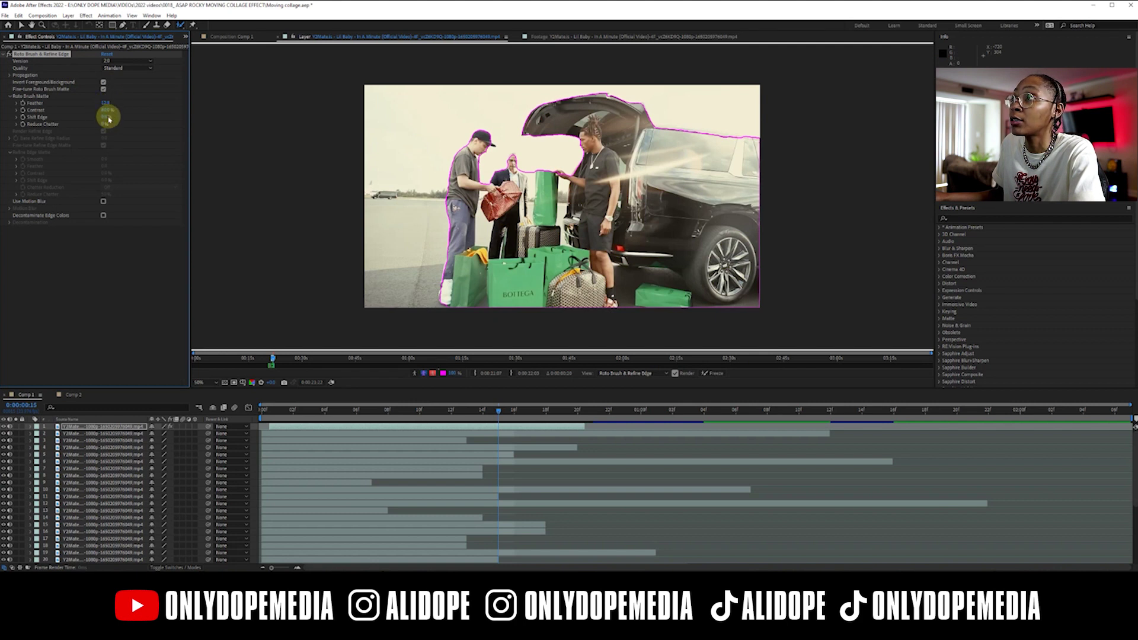
{"action": "left_click_drag", "start_coordinate": [106, 116], "coordinate": [130, 115]}
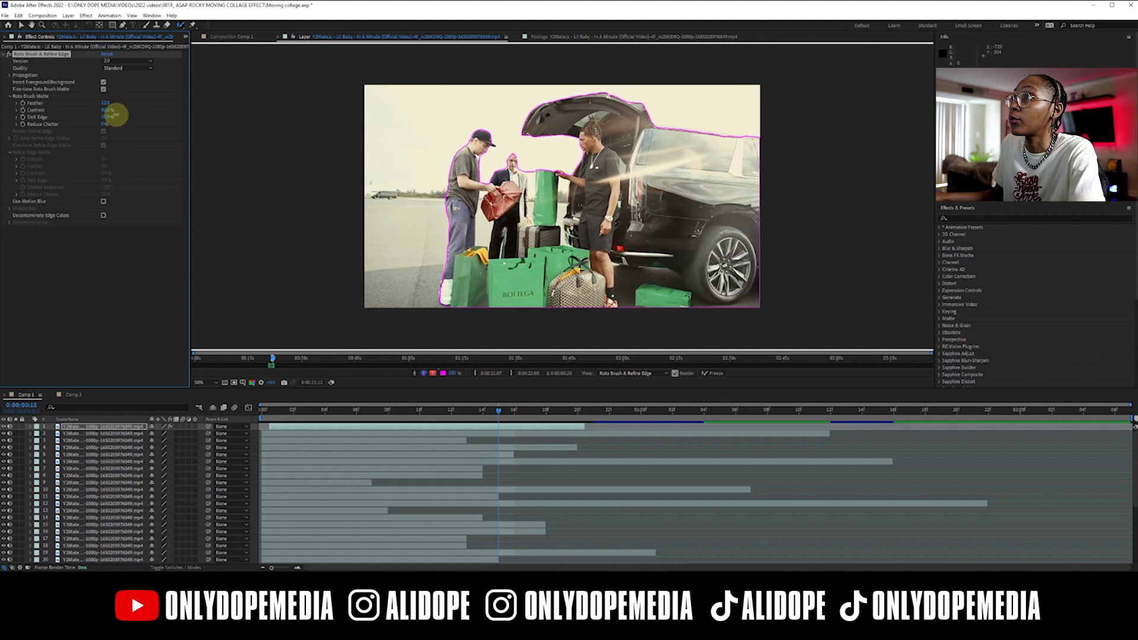
Step: Freeze the topmost clip's Roto Brush propagation and increase the matte's feather while checking the cutout in Comp 1
{"action": "left_click", "coordinate": [728, 375]}
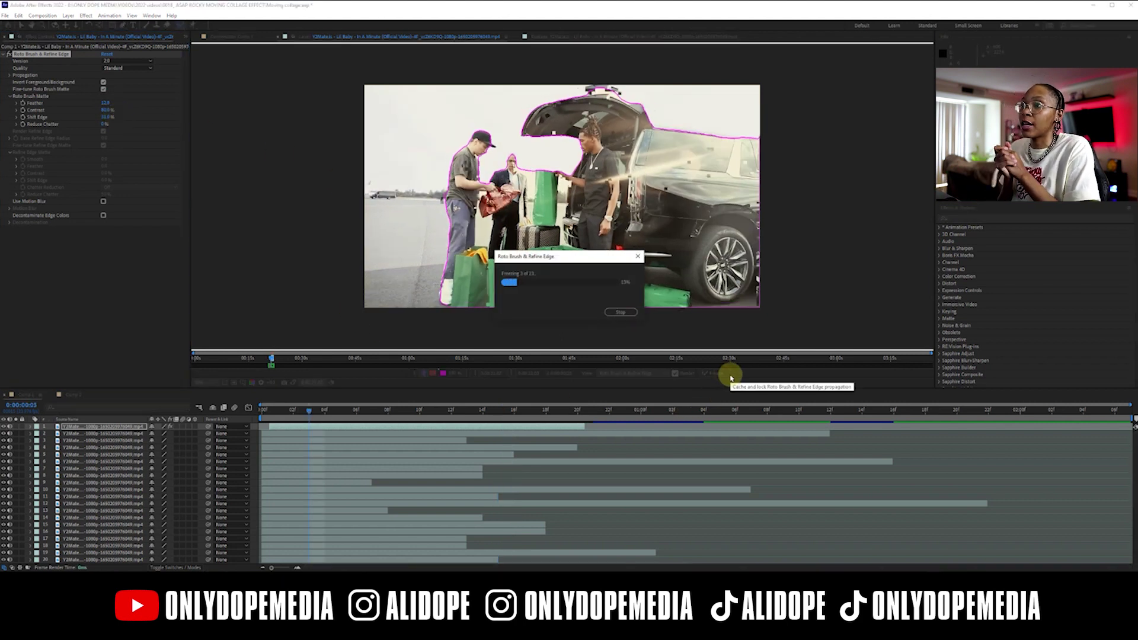
{"action": "left_click", "coordinate": [236, 37]}
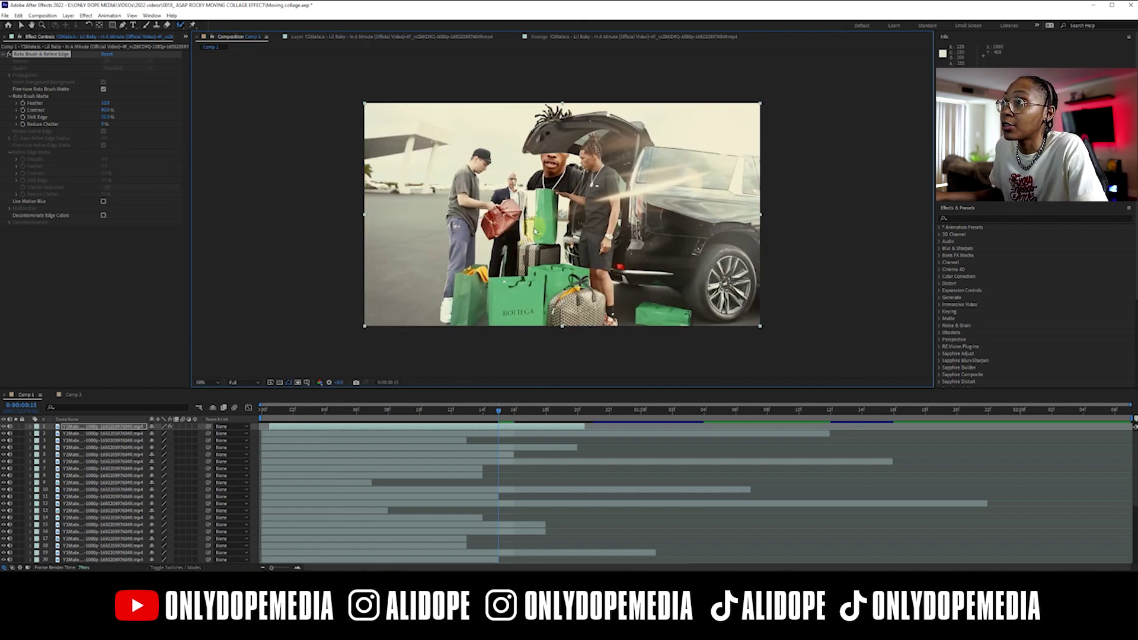
{"action": "left_click_drag", "start_coordinate": [291, 409], "coordinate": [363, 429]}
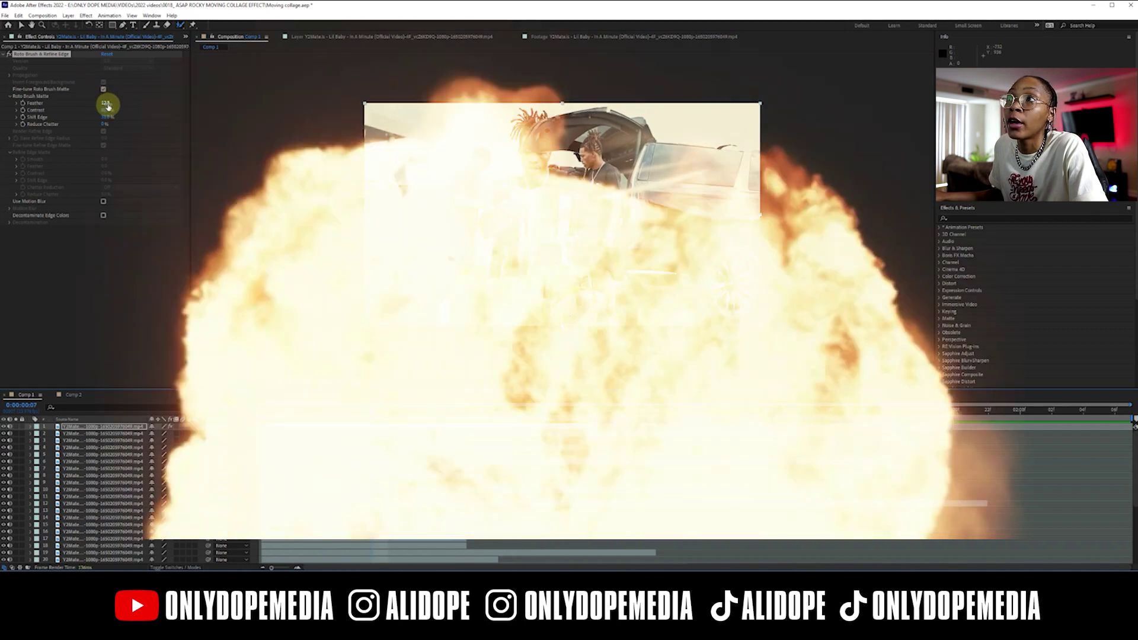
{"action": "left_click_drag", "start_coordinate": [106, 104], "coordinate": [221, 106]}
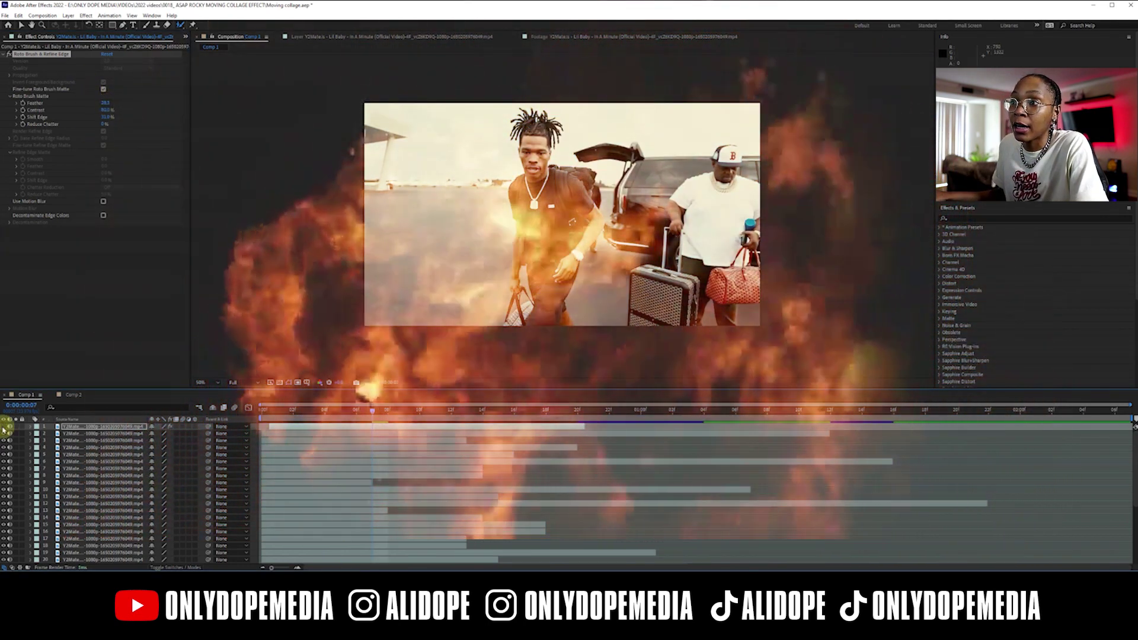
Step: Hide the topmost clip and select the second clip in Comp 1
{"action": "left_click", "coordinate": [307, 435]}
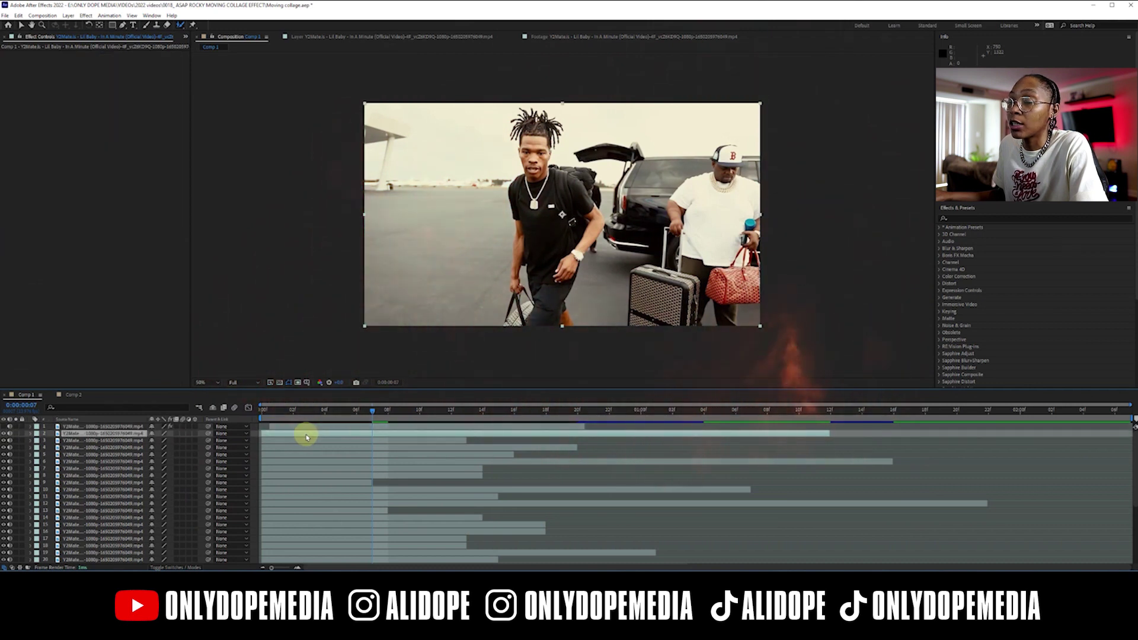
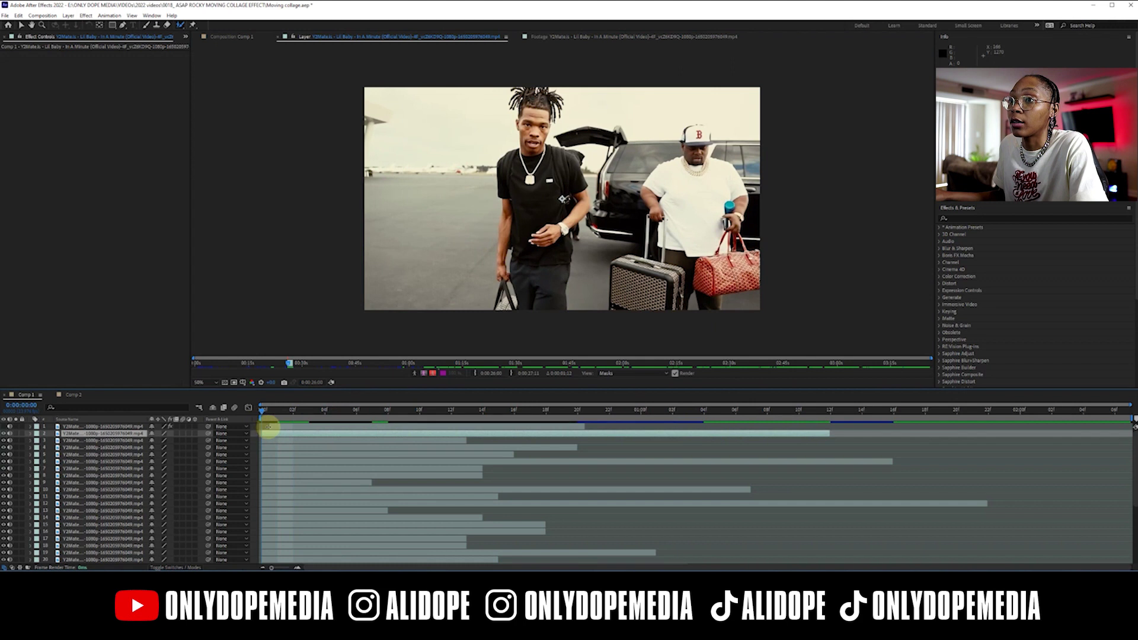
Step: At frame 7 of the second clip, paint Roto Brush foreground over the man in the black shirt
{"action": "left_click_drag", "start_coordinate": [280, 413], "coordinate": [388, 418]}
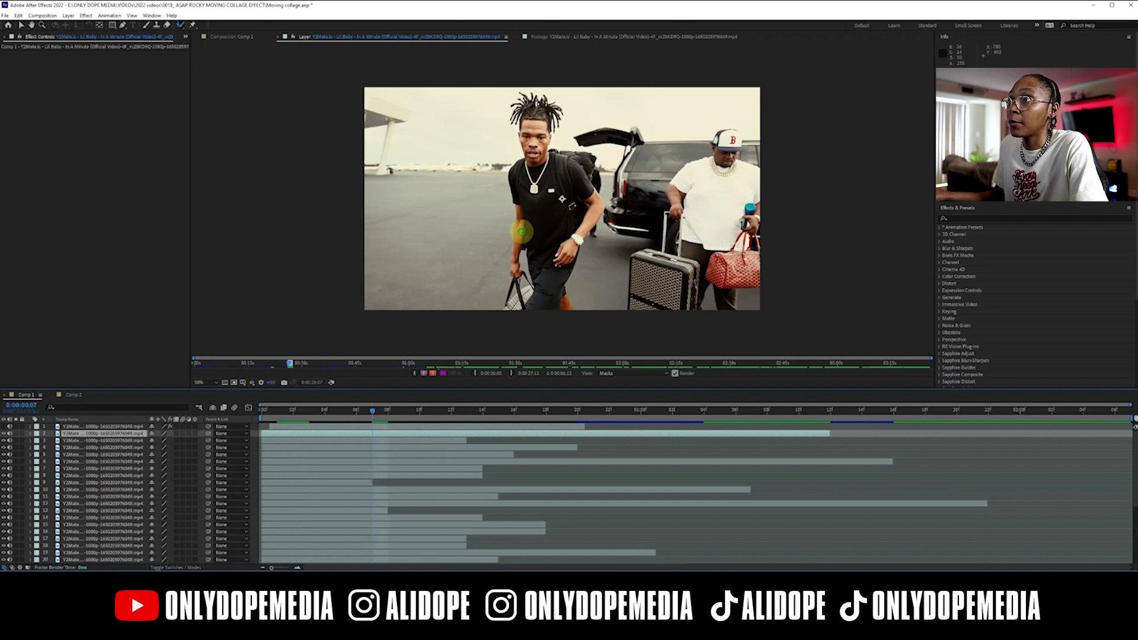
{"action": "mouse_move", "coordinate": [553, 202]}
{"action": "left_mouse_down"}
{"action": "mouse_move", "coordinate": [542, 292]}
{"action": "mouse_move", "coordinate": [512, 305]}
{"action": "mouse_move", "coordinate": [513, 106]}
{"action": "left_mouse_up"}
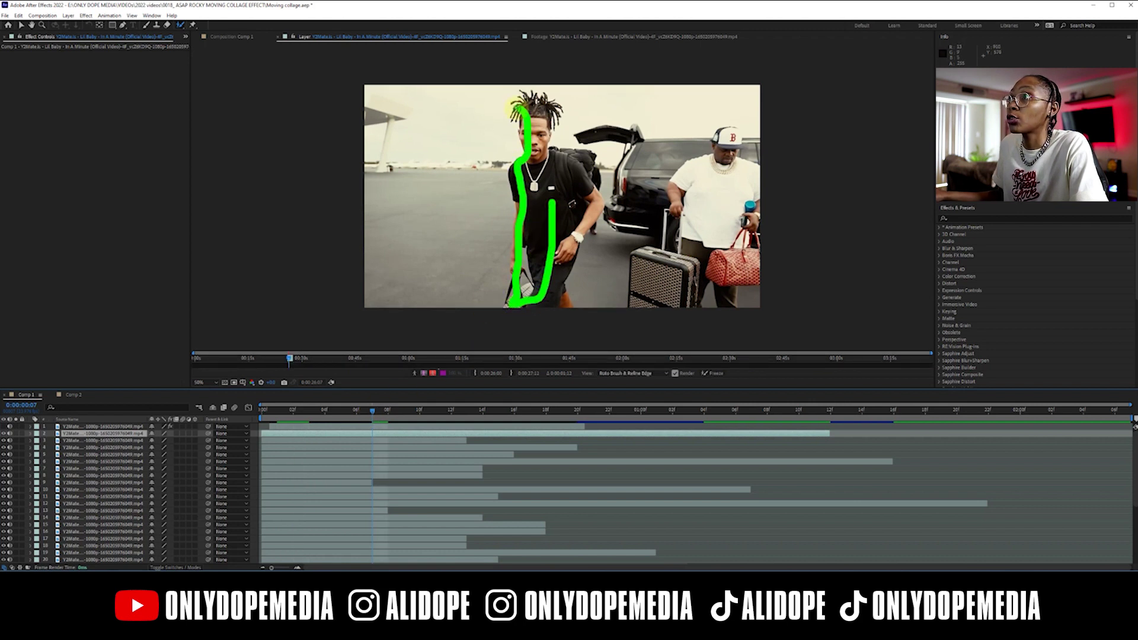
{"action": "mouse_move", "coordinate": [549, 144]}
{"action": "left_mouse_down"}
{"action": "mouse_move", "coordinate": [593, 191]}
{"action": "mouse_move", "coordinate": [599, 228]}
{"action": "mouse_move", "coordinate": [551, 310]}
{"action": "mouse_move", "coordinate": [564, 307]}
{"action": "mouse_move", "coordinate": [528, 310]}
{"action": "mouse_move", "coordinate": [540, 190]}
{"action": "left_mouse_up"}
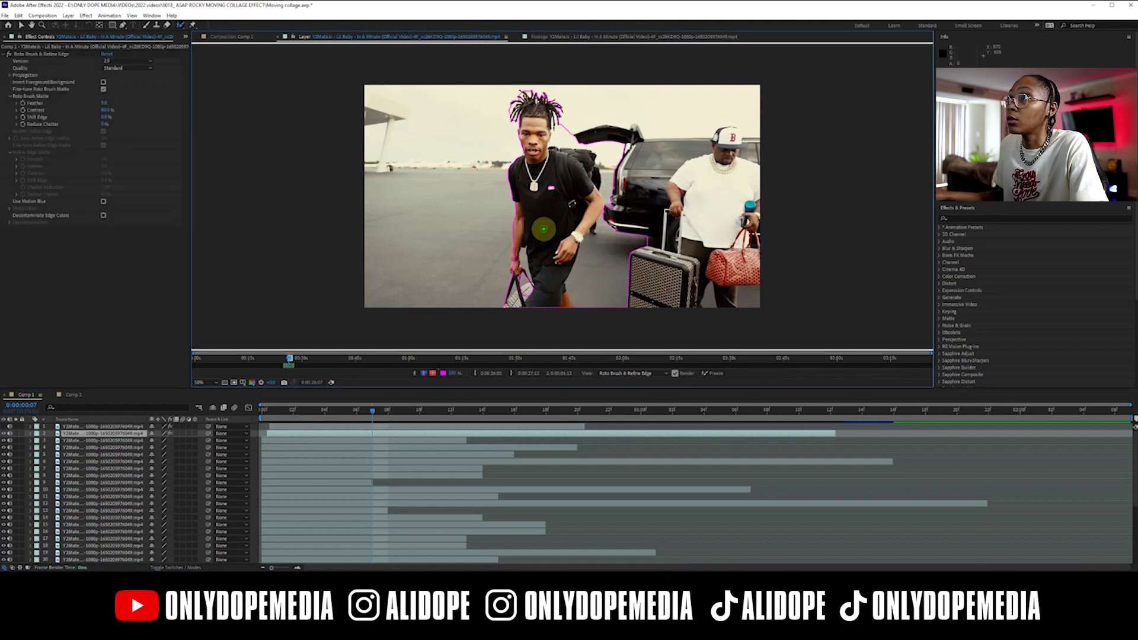
Step: Subtract the ground, the car's open tailgate and the sky around his head from the Roto Brush selection
{"action": "left_click_drag", "start_coordinate": [623, 229], "coordinate": [587, 311], "text": "alt"}
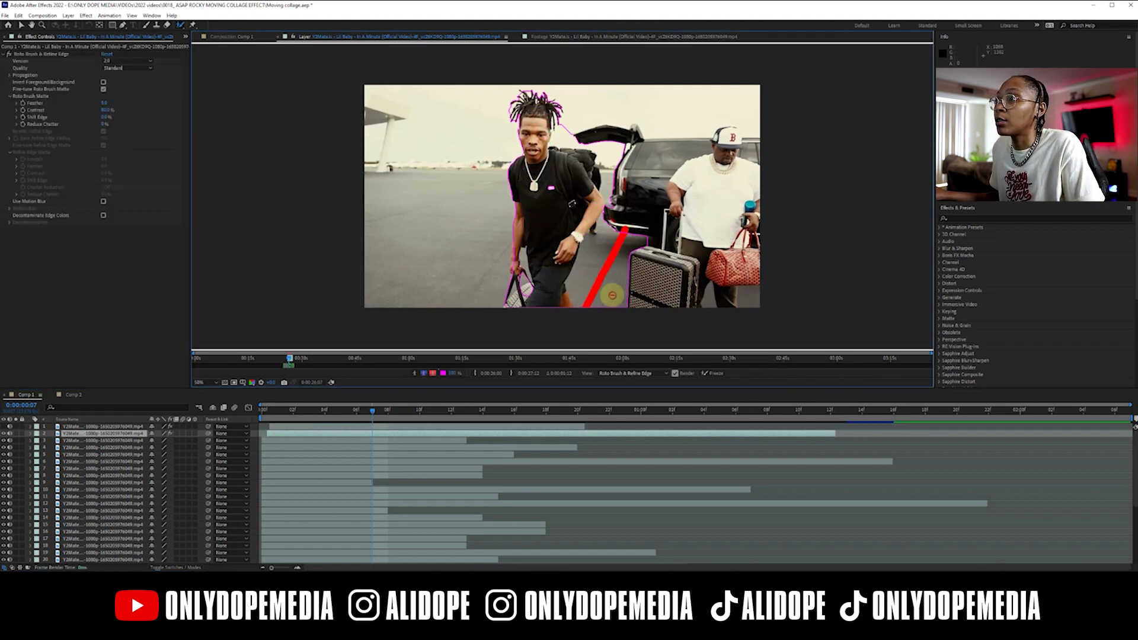
{"action": "left_click_drag", "start_coordinate": [595, 233], "coordinate": [603, 236], "text": "alt"}
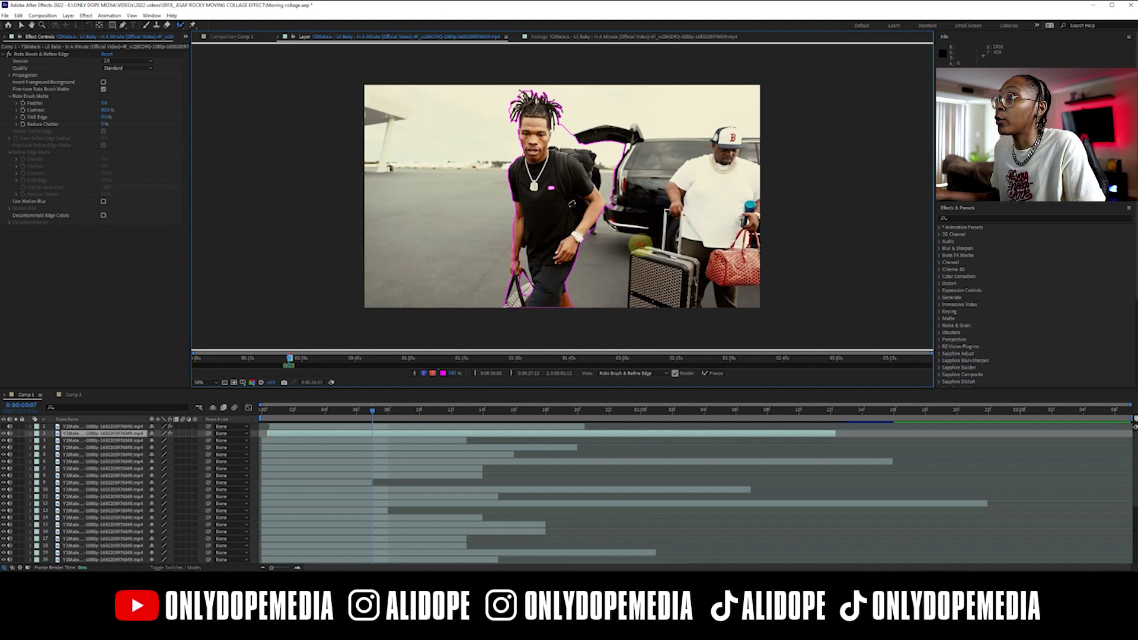
{"action": "left_click_drag", "start_coordinate": [612, 144], "coordinate": [597, 166]}
{"action": "left_click_drag", "start_coordinate": [564, 128], "coordinate": [584, 112], "text": "alt"}
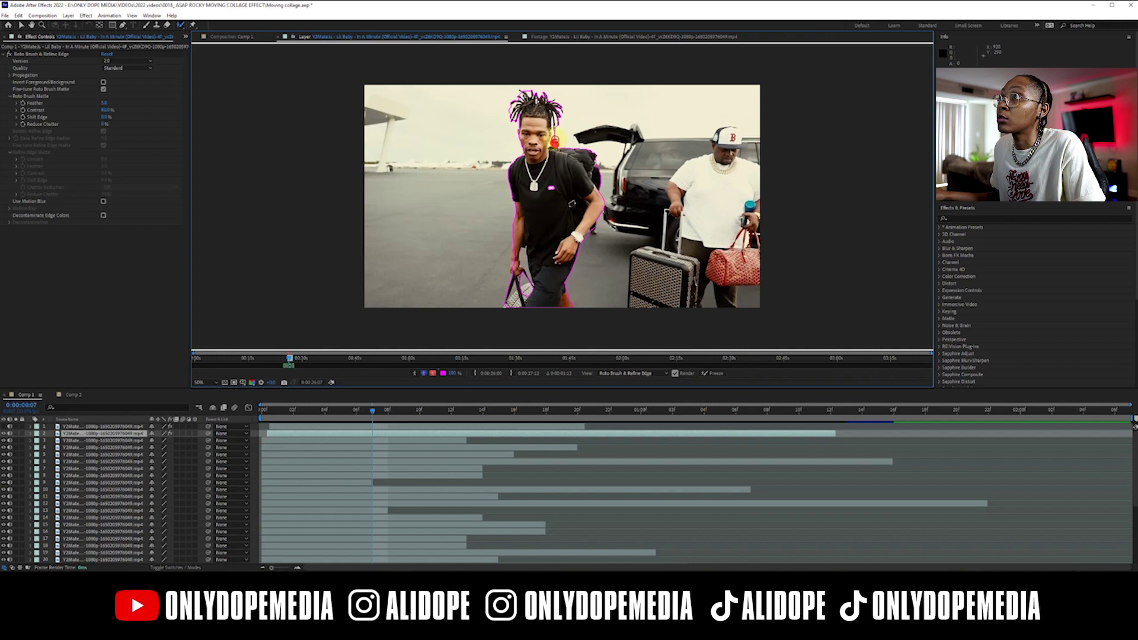
{"action": "left_click_drag", "start_coordinate": [562, 127], "coordinate": [511, 107]}
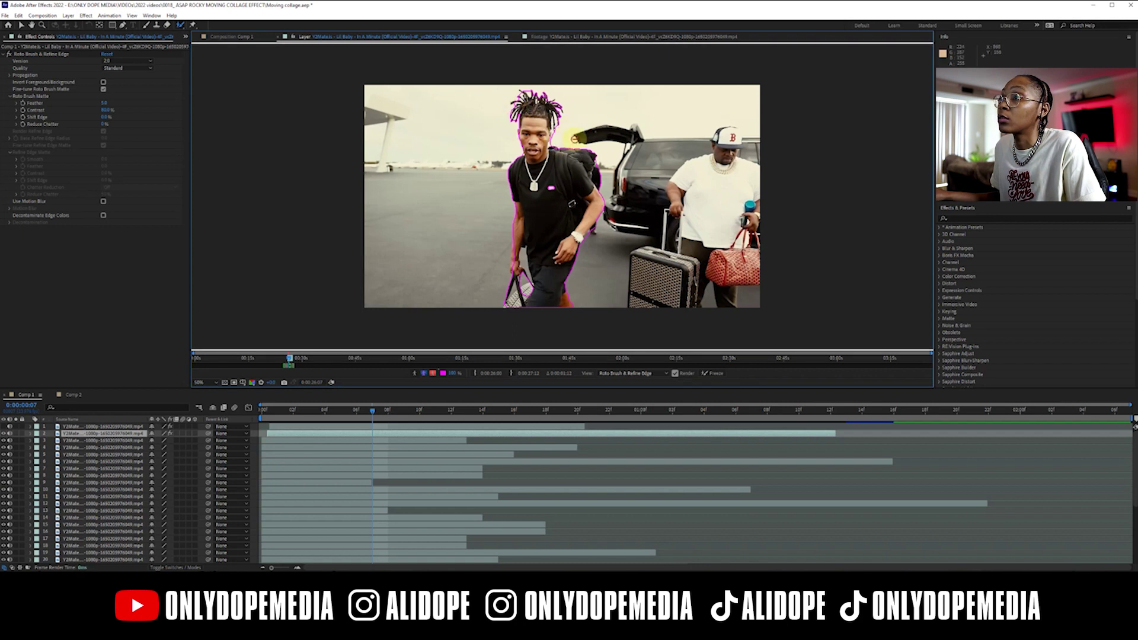
Step: Add the walking man's hand and bag, plus the second man with his suitcase and red bag, to the Roto Brush selection
{"action": "left_click_drag", "start_coordinate": [524, 257], "coordinate": [533, 289]}
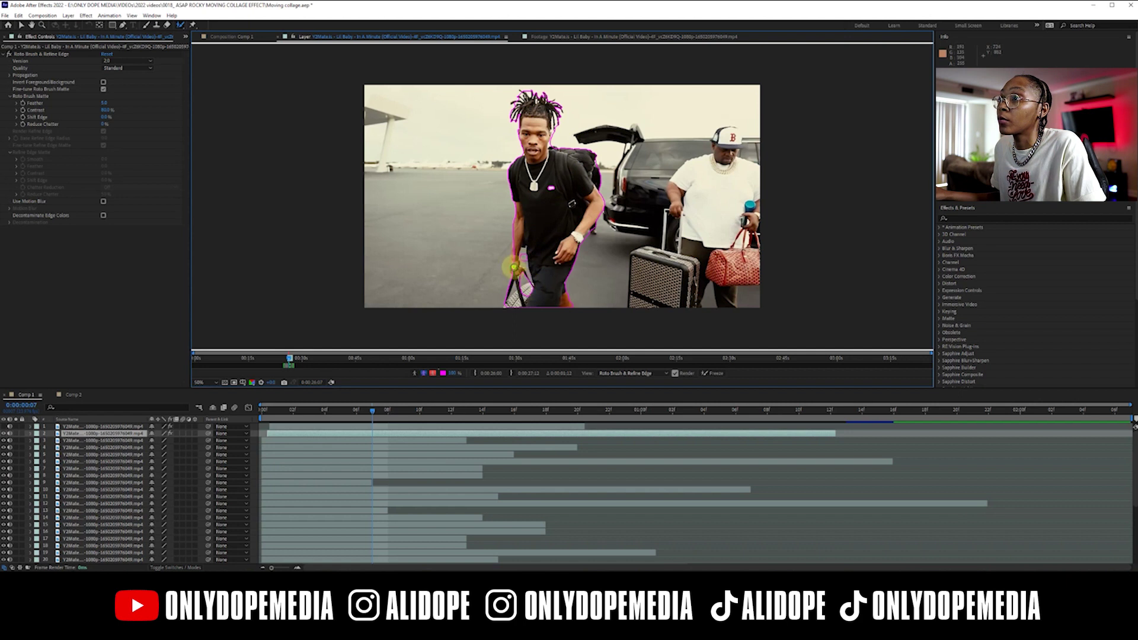
{"action": "left_click_drag", "start_coordinate": [515, 253], "coordinate": [518, 242]}
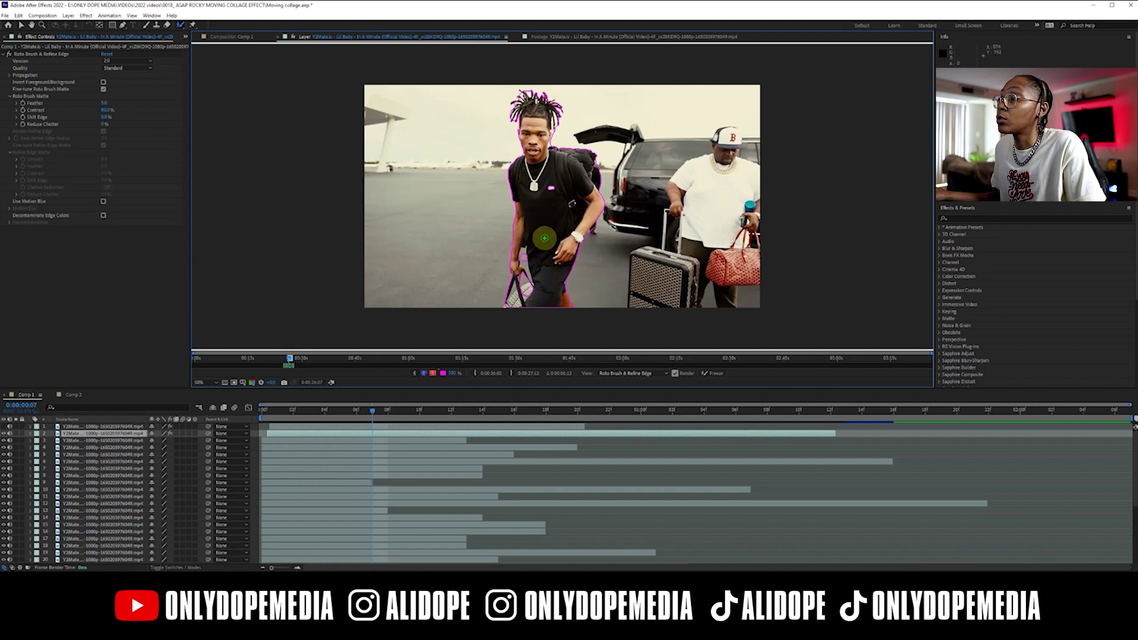
{"action": "mouse_move", "coordinate": [653, 288]}
{"action": "left_mouse_down"}
{"action": "mouse_move", "coordinate": [660, 264]}
{"action": "mouse_move", "coordinate": [642, 252]}
{"action": "mouse_move", "coordinate": [633, 306]}
{"action": "mouse_move", "coordinate": [635, 268]}
{"action": "mouse_move", "coordinate": [646, 290]}
{"action": "mouse_move", "coordinate": [684, 296]}
{"action": "mouse_move", "coordinate": [734, 238]}
{"action": "mouse_move", "coordinate": [731, 138]}
{"action": "mouse_move", "coordinate": [711, 145]}
{"action": "mouse_move", "coordinate": [664, 209]}
{"action": "mouse_move", "coordinate": [679, 208]}
{"action": "mouse_move", "coordinate": [693, 171]}
{"action": "mouse_move", "coordinate": [734, 186]}
{"action": "mouse_move", "coordinate": [746, 169]}
{"action": "mouse_move", "coordinate": [761, 223]}
{"action": "mouse_move", "coordinate": [739, 233]}
{"action": "mouse_move", "coordinate": [734, 275]}
{"action": "mouse_move", "coordinate": [755, 274]}
{"action": "mouse_move", "coordinate": [730, 285]}
{"action": "mouse_move", "coordinate": [733, 308]}
{"action": "mouse_move", "coordinate": [710, 269]}
{"action": "left_mouse_up"}
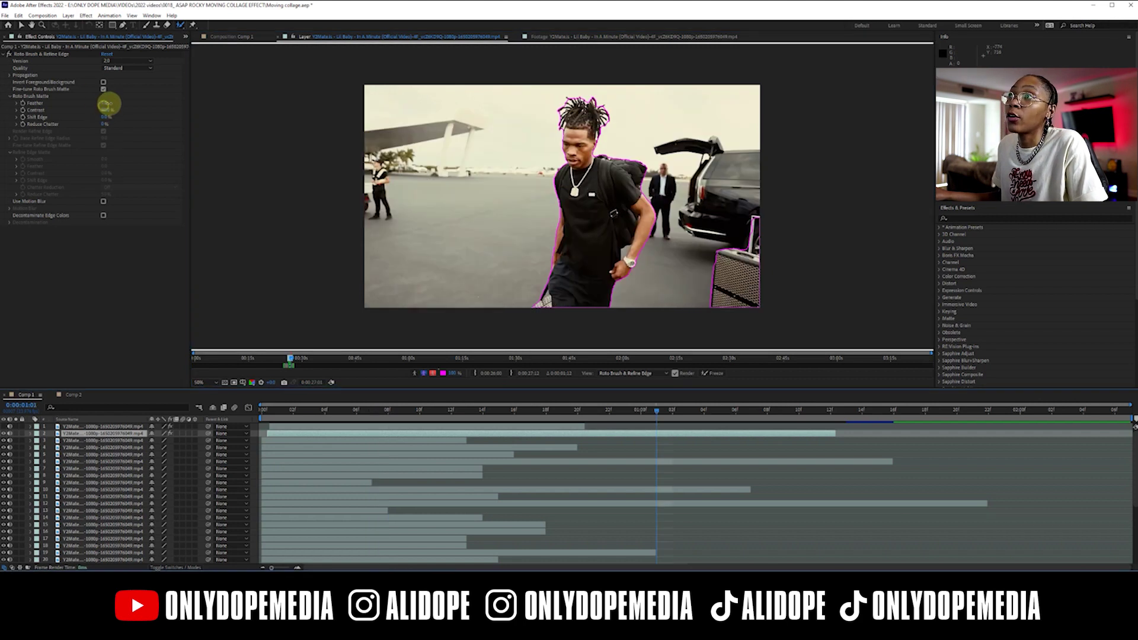
Step: Increase the feather and Shift Edge of the second clip's Roto Brush matte and freeze its propagation
{"action": "left_click_drag", "start_coordinate": [107, 104], "coordinate": [172, 103]}
{"action": "left_click_drag", "start_coordinate": [105, 118], "coordinate": [123, 116]}
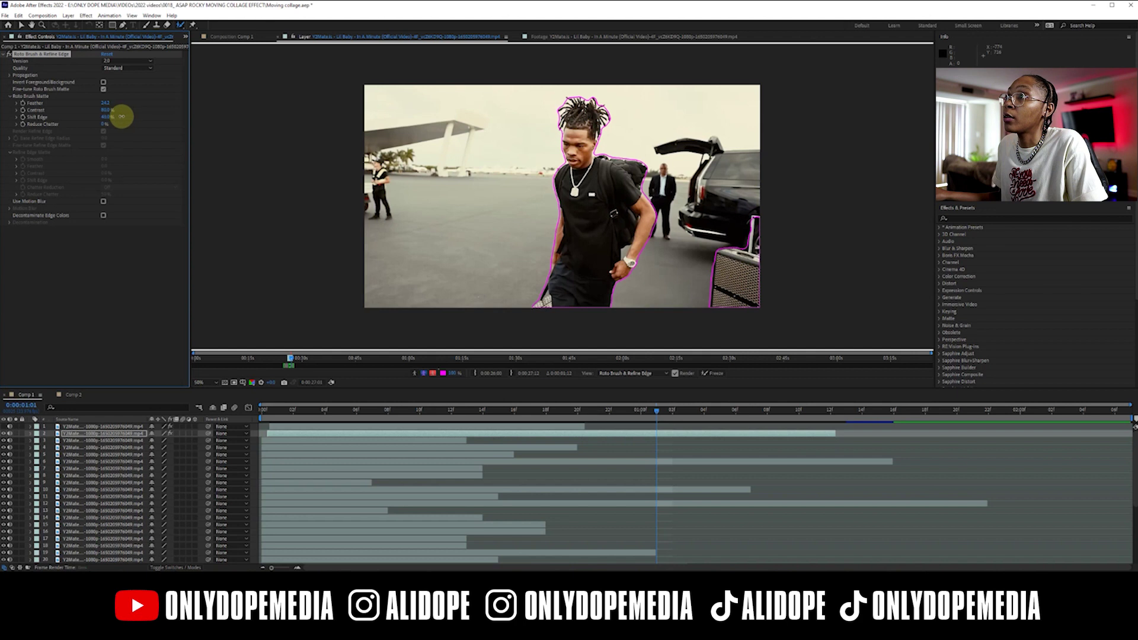
{"action": "left_click", "coordinate": [712, 373]}
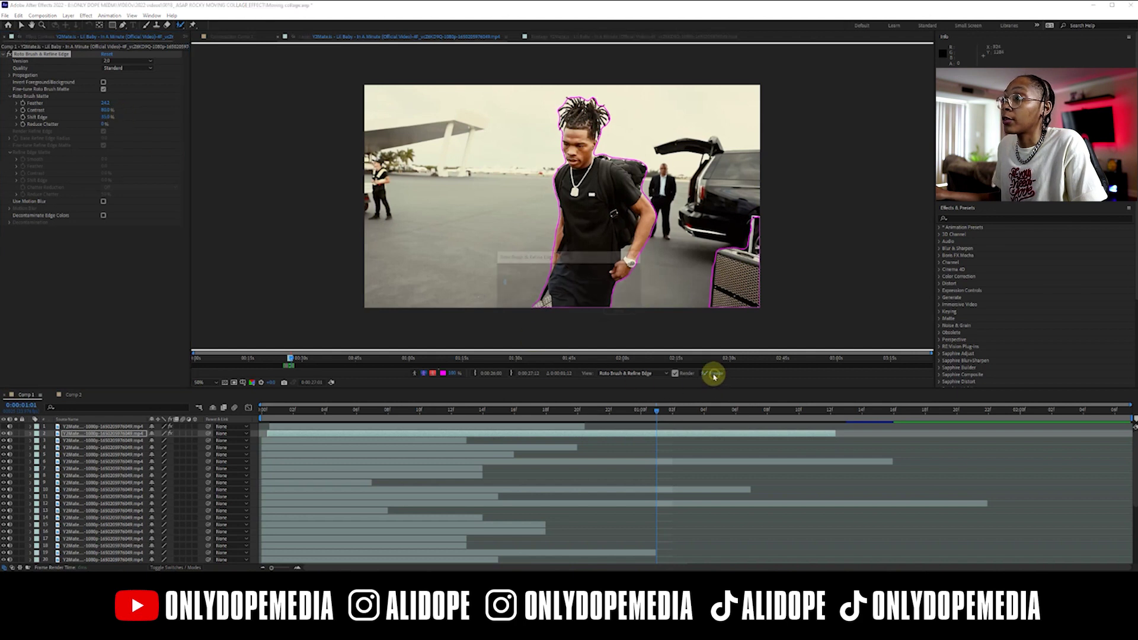
Step: Scrub through Comp 1 to check the second clip's cutout over the clips beneath it
{"action": "left_click", "coordinate": [235, 36]}
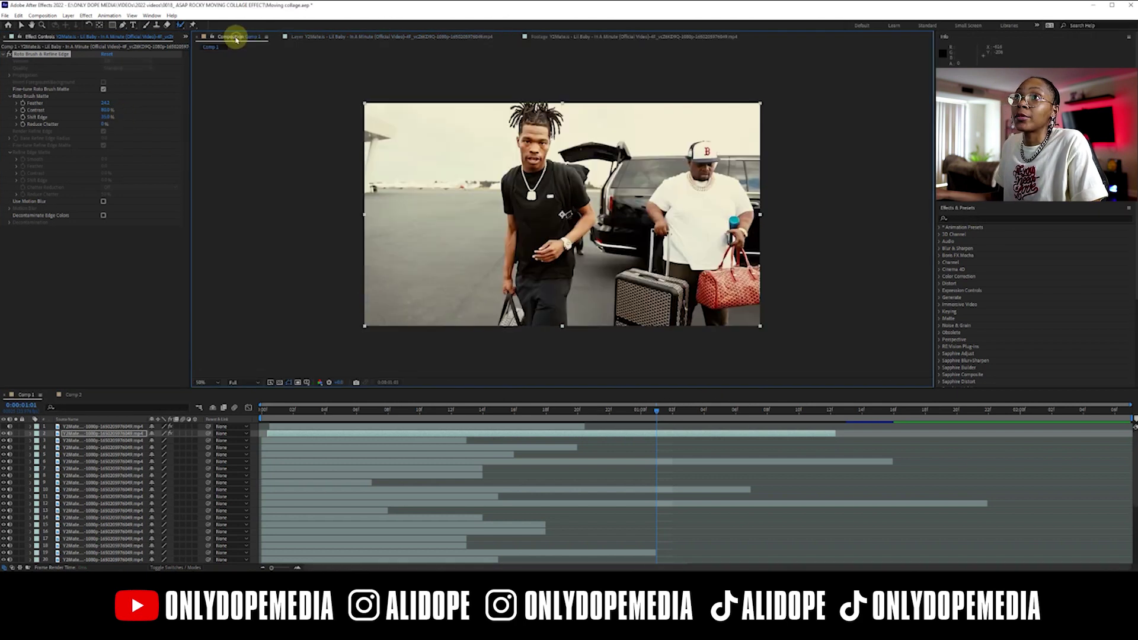
{"action": "left_click", "coordinate": [293, 412]}
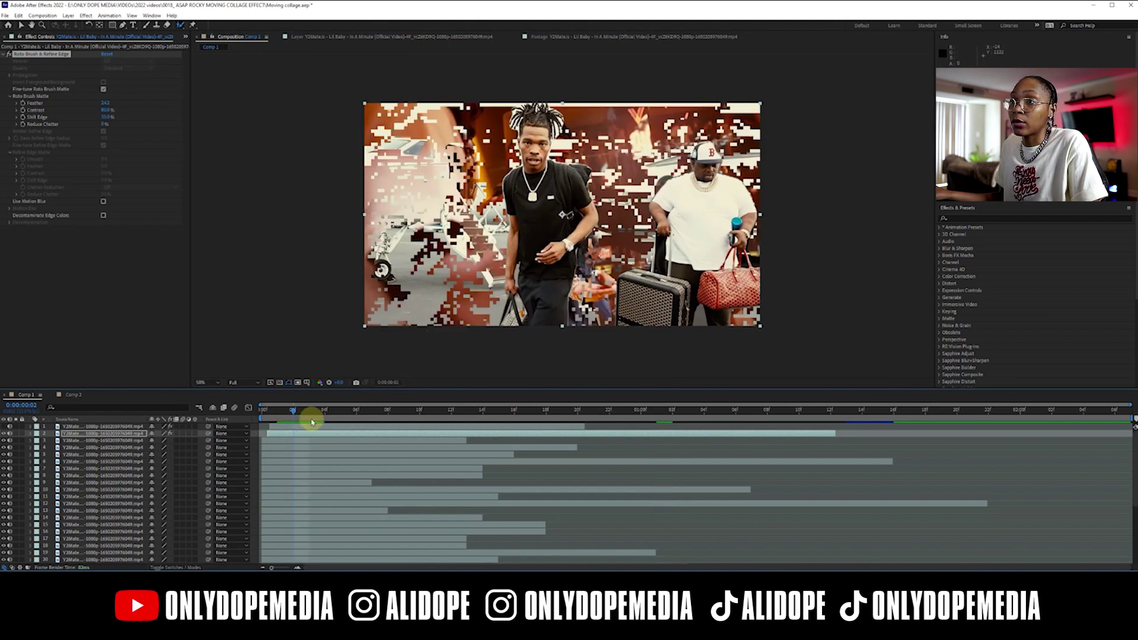
{"action": "left_click_drag", "start_coordinate": [301, 411], "coordinate": [468, 432]}
{"action": "left_click_drag", "start_coordinate": [385, 434], "coordinate": [706, 453]}
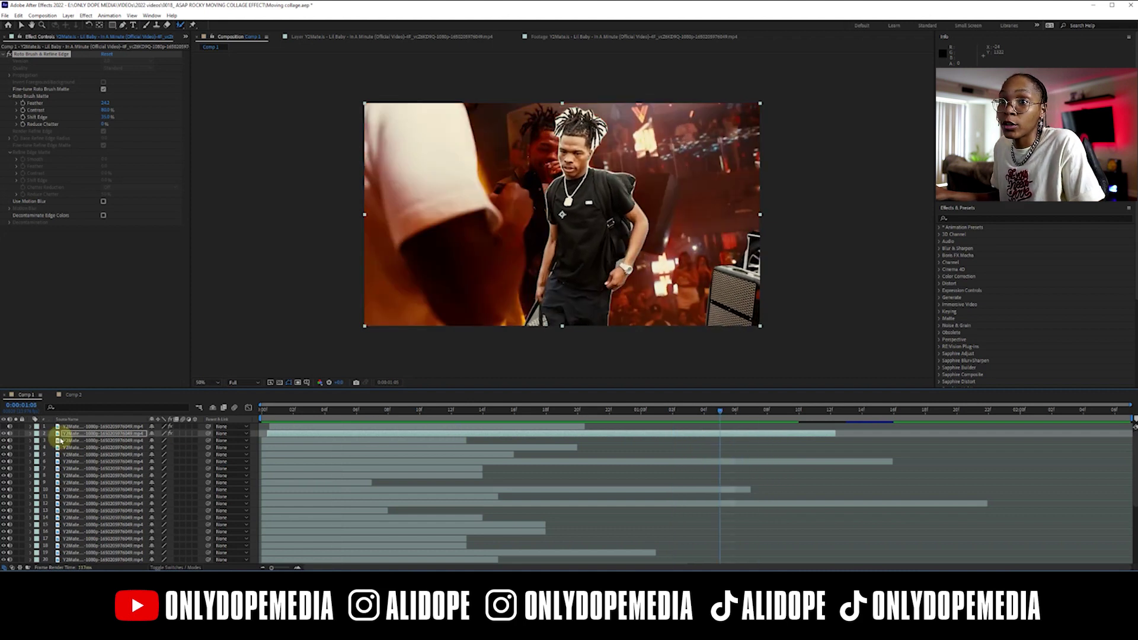
Step: Hide clips 2 through 10 one after another in Comp 1 to preview the clip beneath each
{"action": "left_click", "coordinate": [3, 433]}
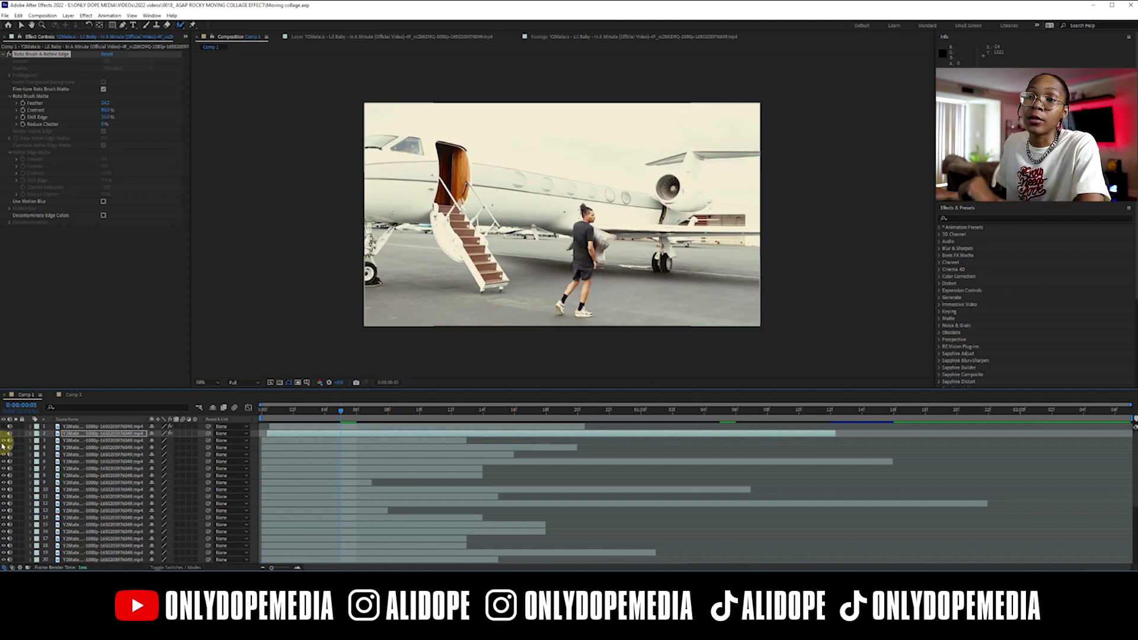
{"action": "left_click_drag", "start_coordinate": [3, 443], "coordinate": [3, 466]}
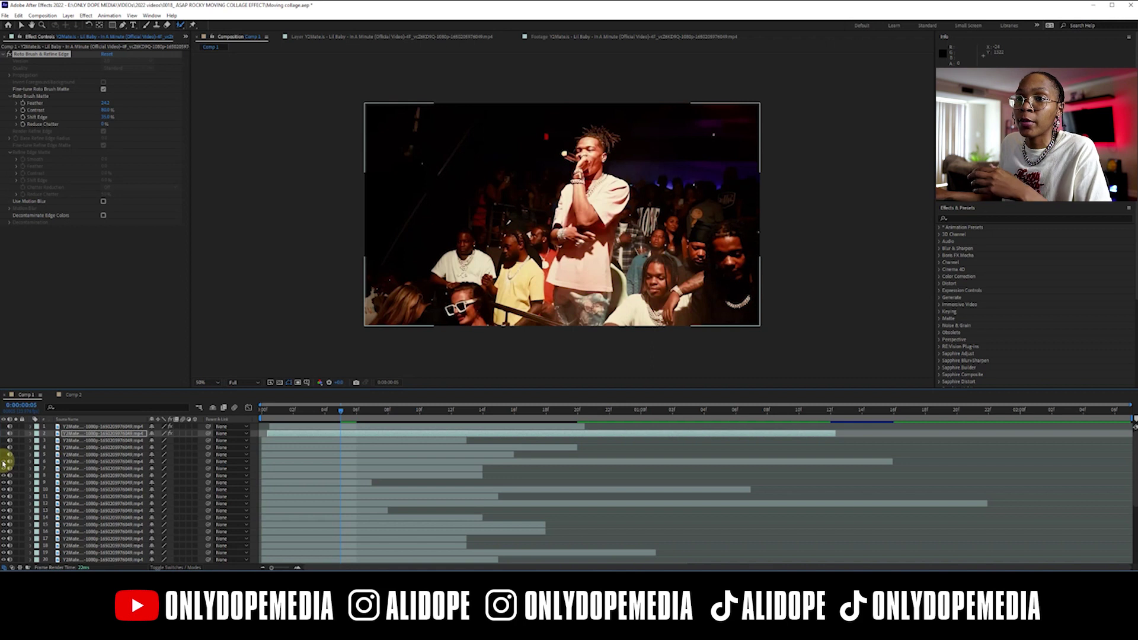
{"action": "left_click", "coordinate": [4, 466]}
{"action": "left_click", "coordinate": [113, 463]}
{"action": "left_click", "coordinate": [5, 471]}
{"action": "left_click", "coordinate": [5, 476]}
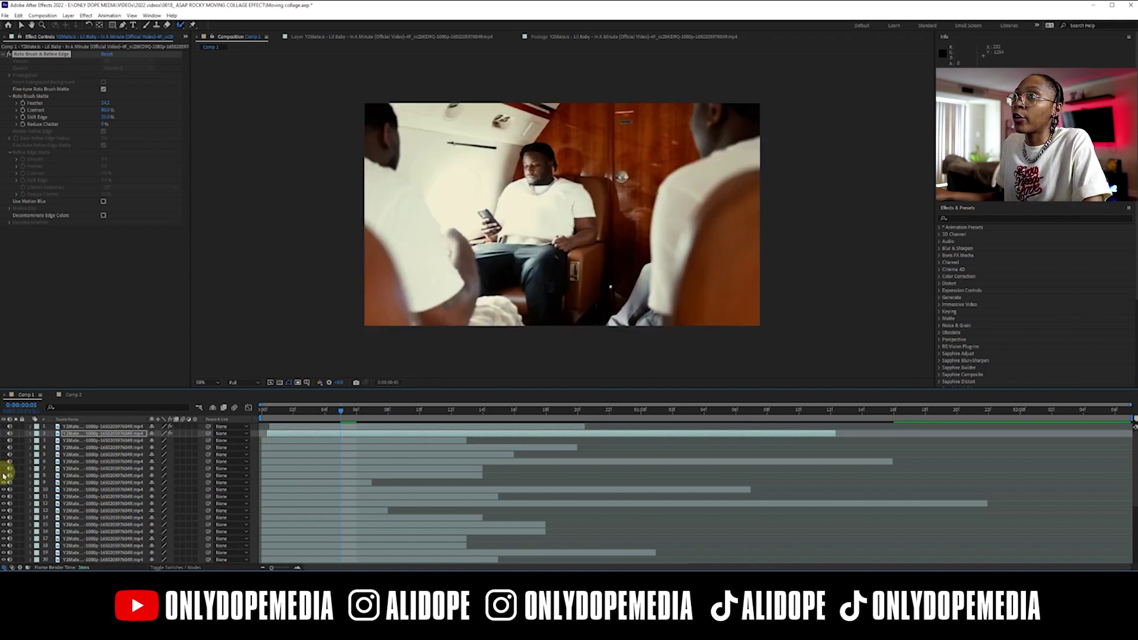
{"action": "left_click", "coordinate": [3, 489]}
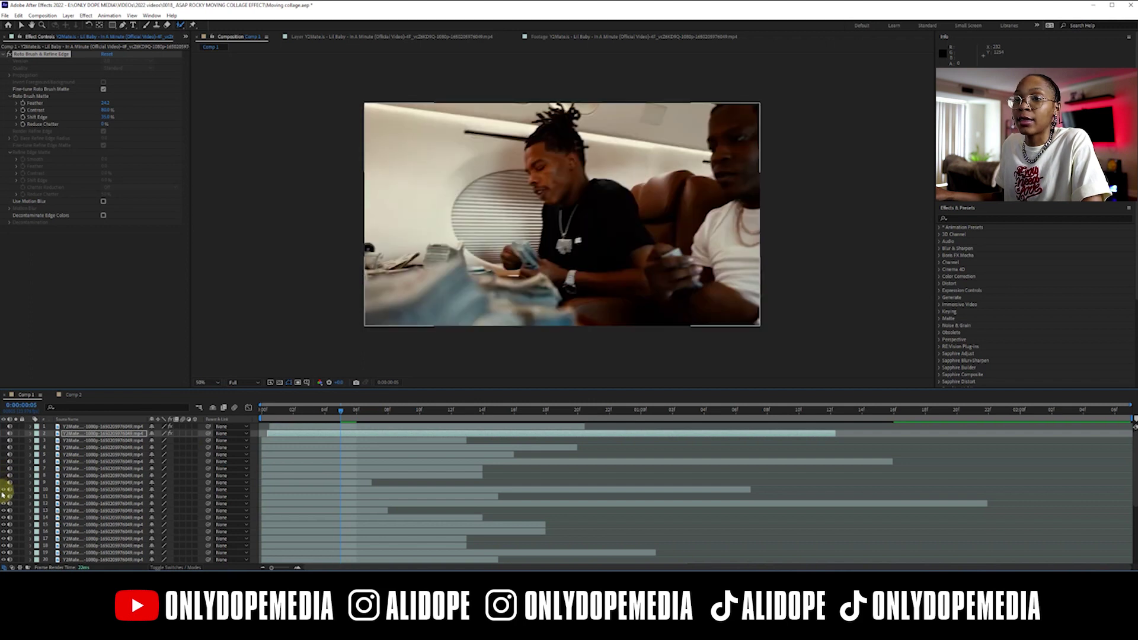
{"action": "left_click", "coordinate": [4, 496]}
{"action": "left_click", "coordinate": [4, 503]}
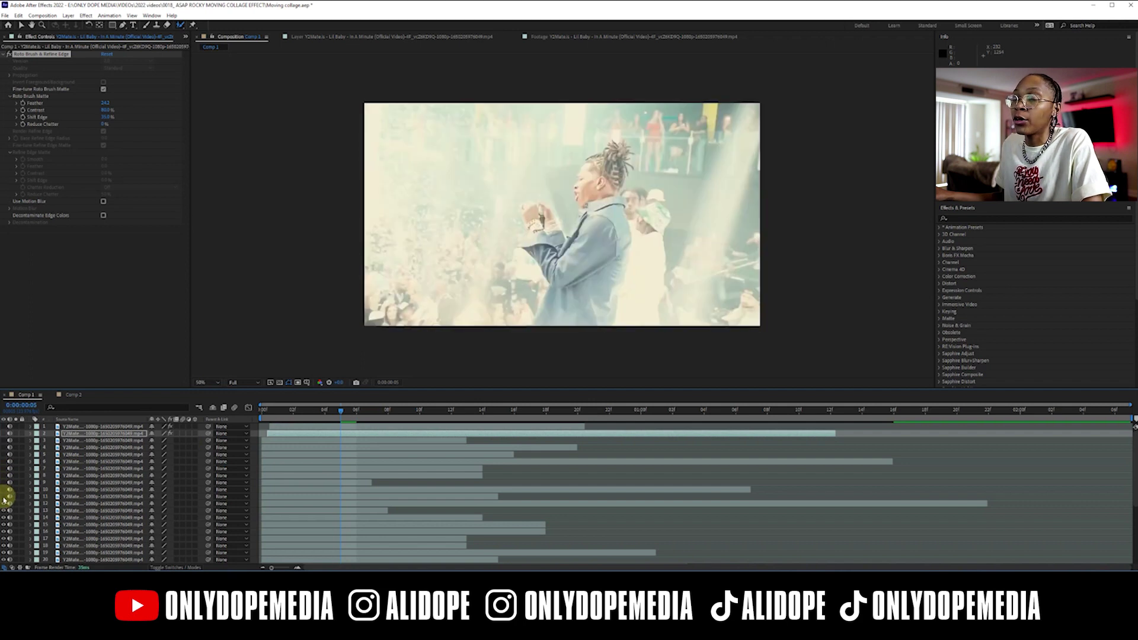
{"action": "left_click", "coordinate": [4, 492]}
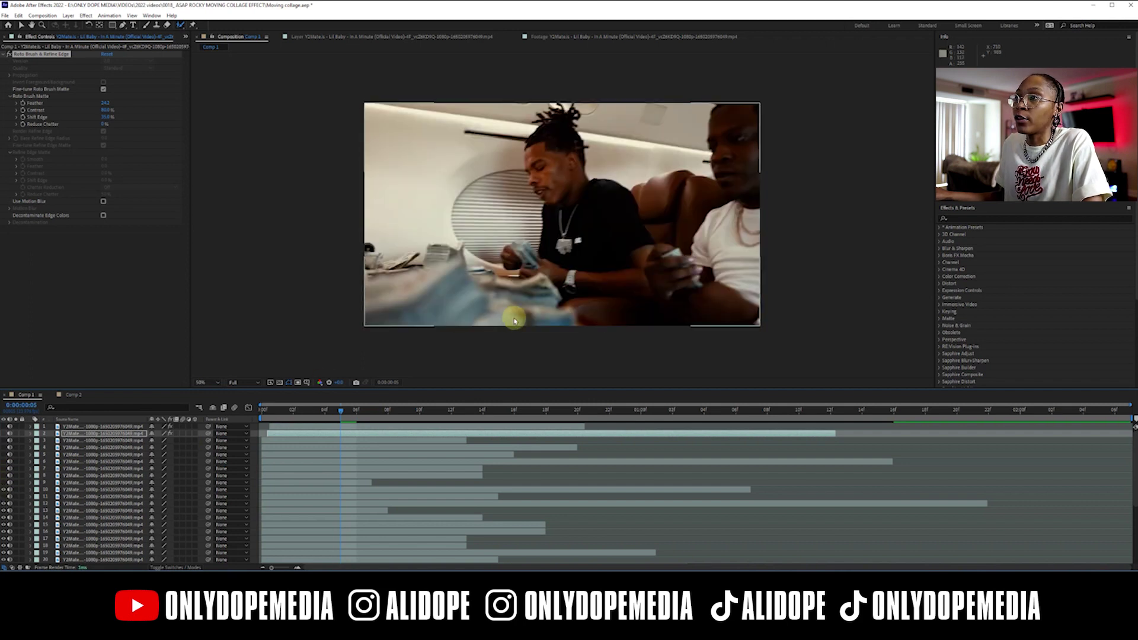
{"action": "left_click", "coordinate": [4, 492]}
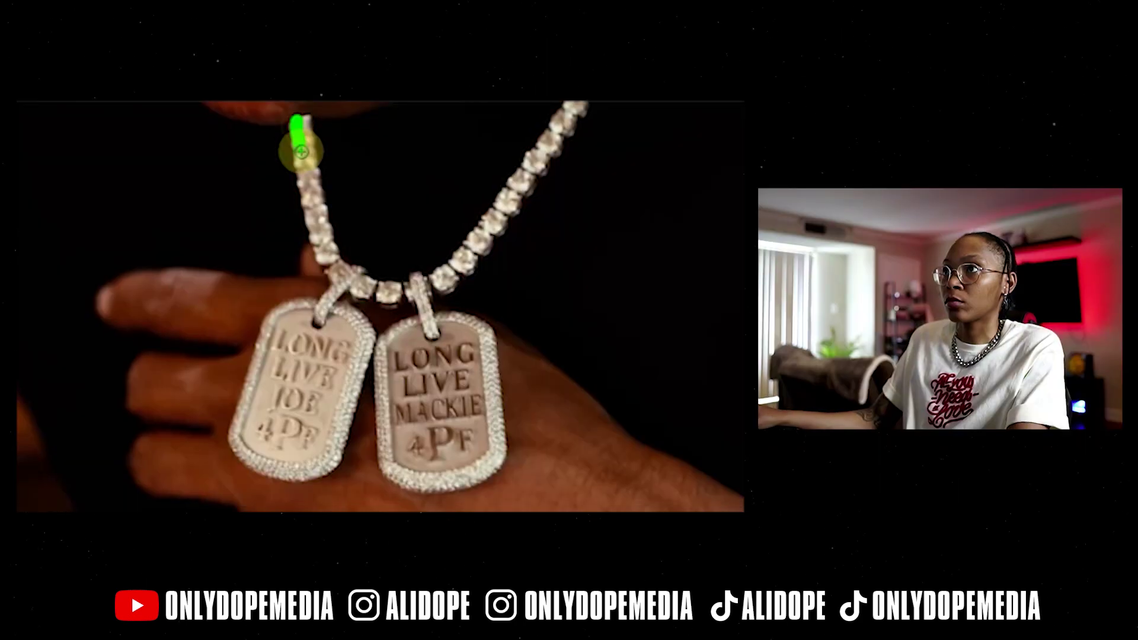
Step: Paint Roto Brush foreground over the second dog tag and the rest of the chain in the necklace close-up
{"action": "left_click_drag", "start_coordinate": [463, 322], "coordinate": [382, 421]}
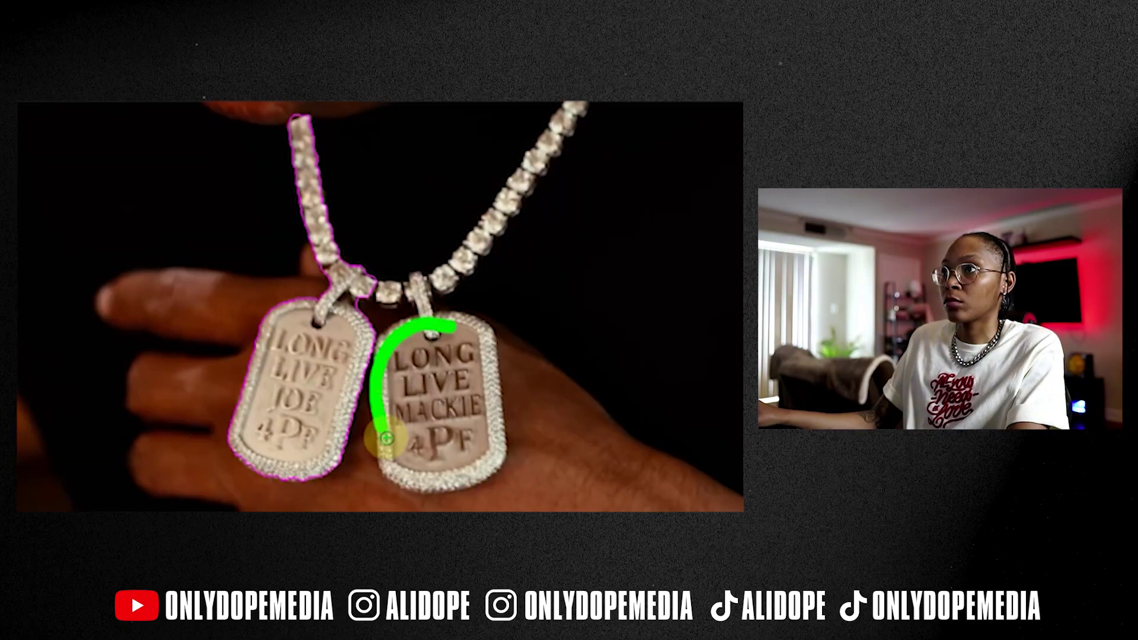
{"action": "left_click_drag", "start_coordinate": [532, 200], "coordinate": [393, 261]}
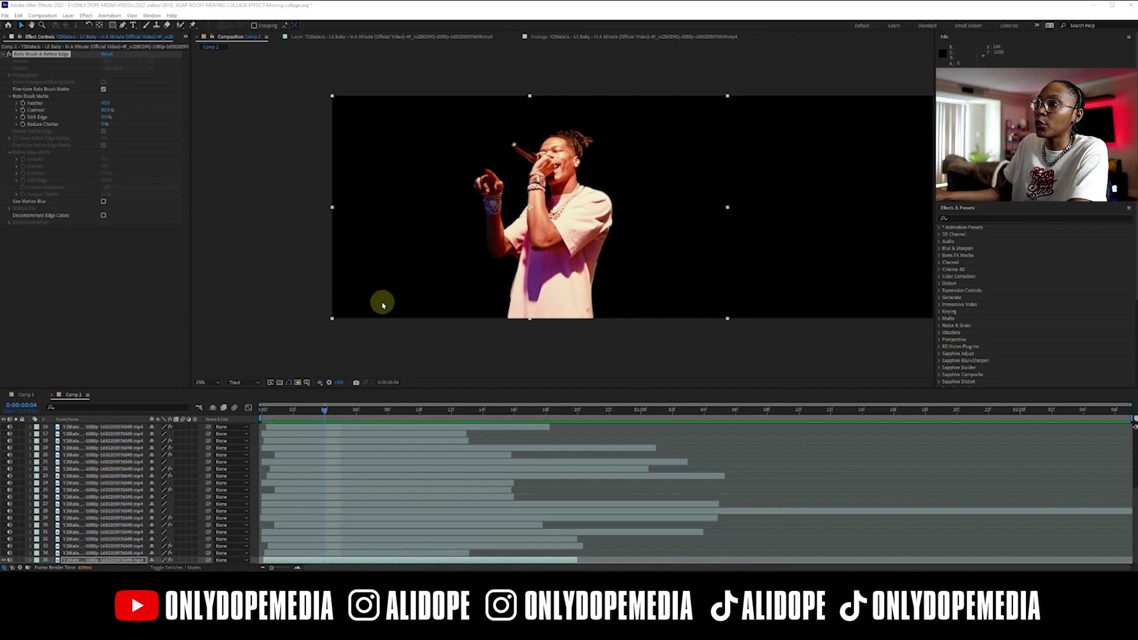
Step: Examine the full width of the Comp 2 canvas and compare it with the Comp 1 frame
{"action": "left_click", "coordinate": [563, 313]}
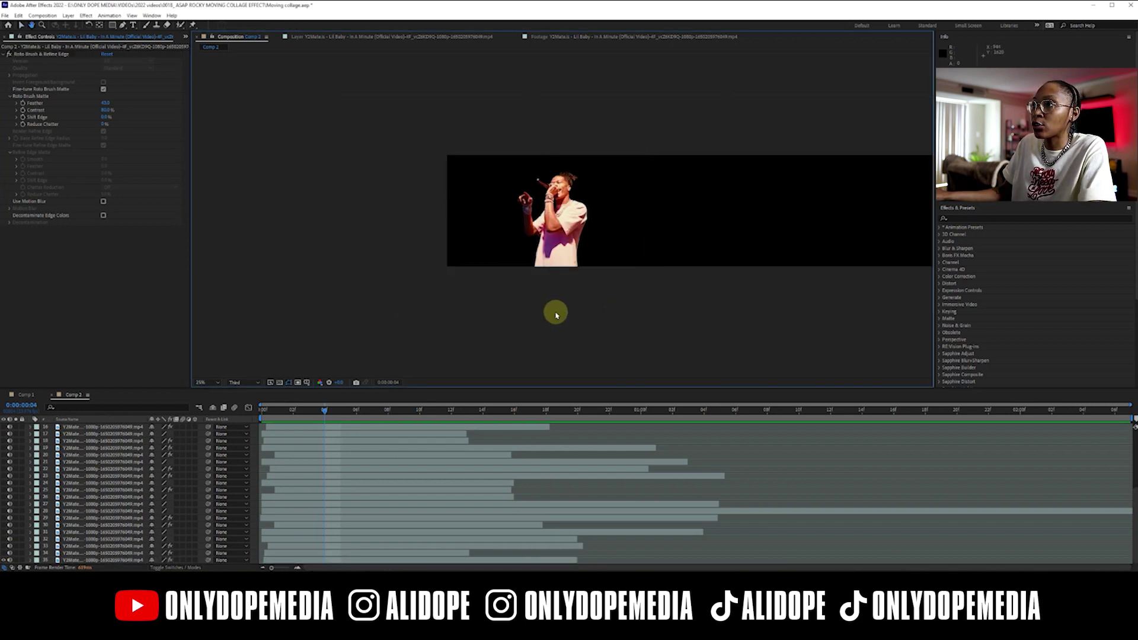
{"action": "left_click_drag", "start_coordinate": [623, 265], "coordinate": [467, 270]}
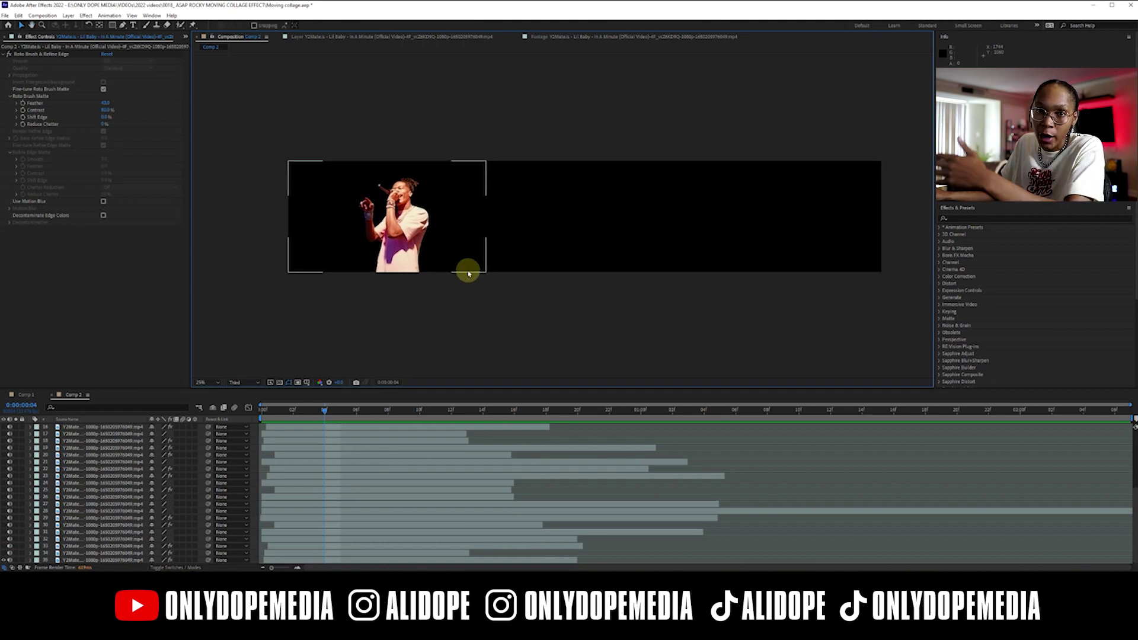
{"action": "left_click", "coordinate": [25, 405]}
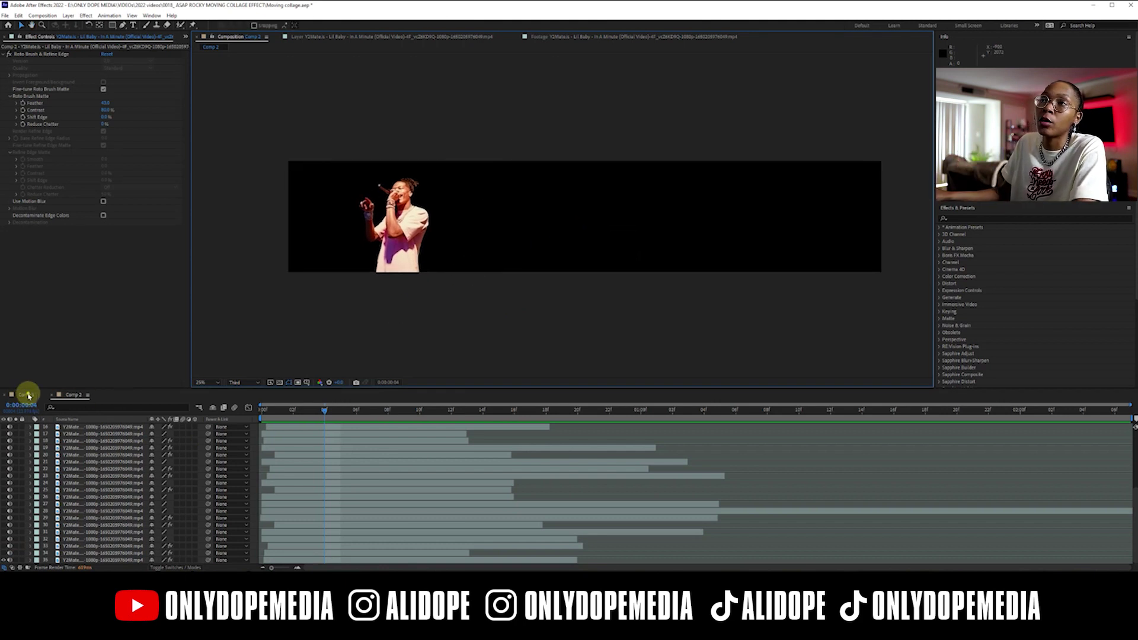
{"action": "left_click", "coordinate": [27, 395]}
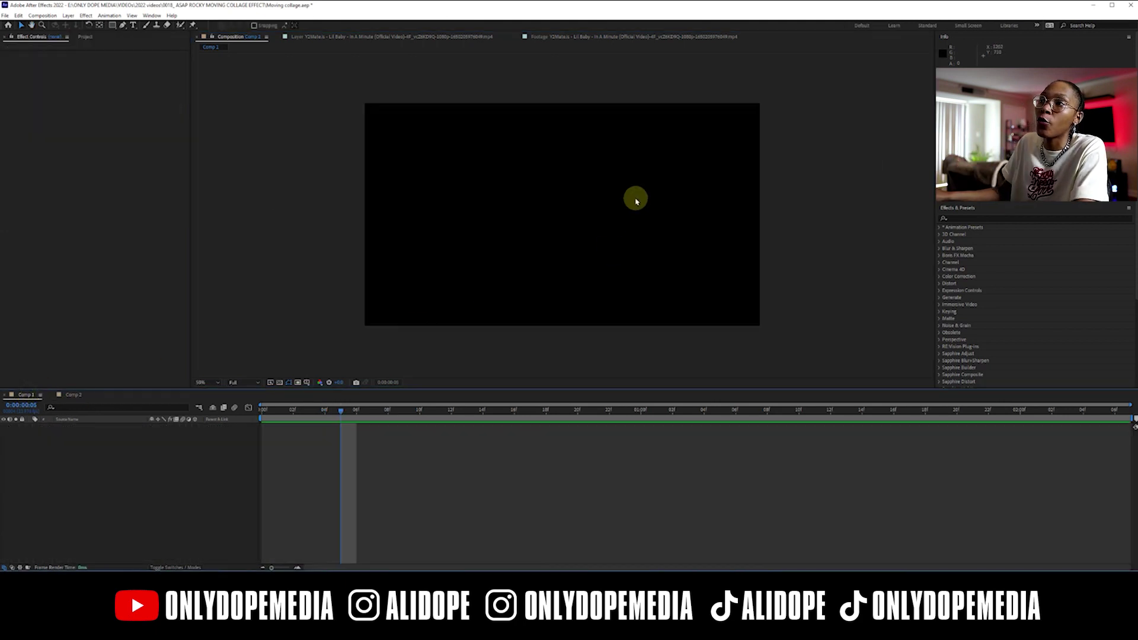
{"action": "left_click", "coordinate": [79, 394]}
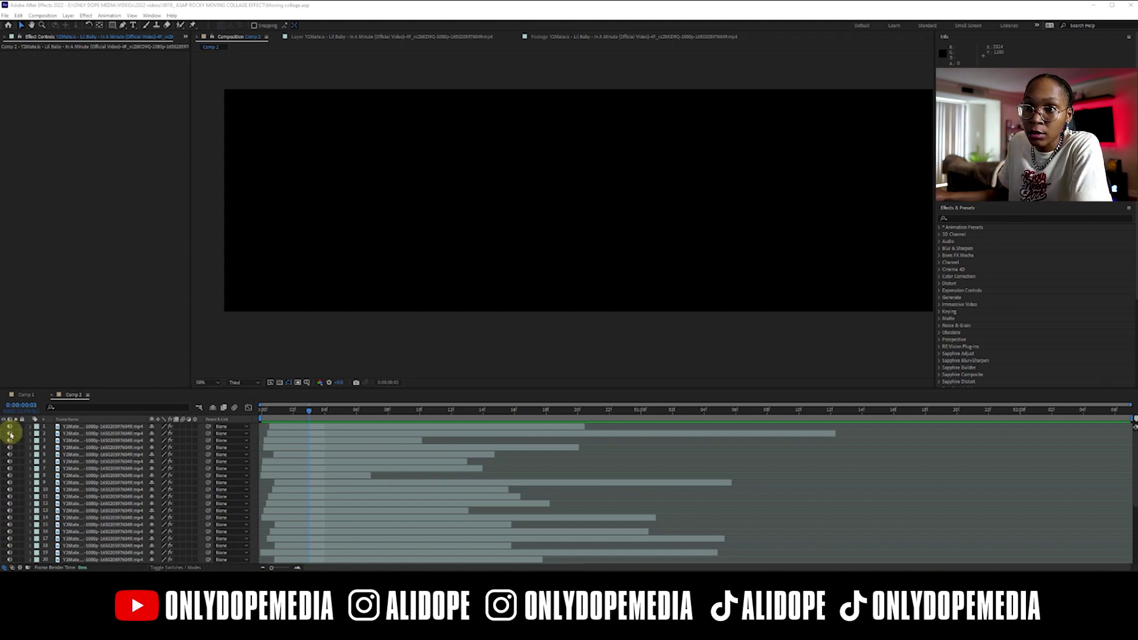
Step: Make the hidden cutout clips in Comp 2 visible, from the topmost layer down to layer 23
{"action": "left_click_drag", "start_coordinate": [3, 427], "coordinate": [4, 434]}
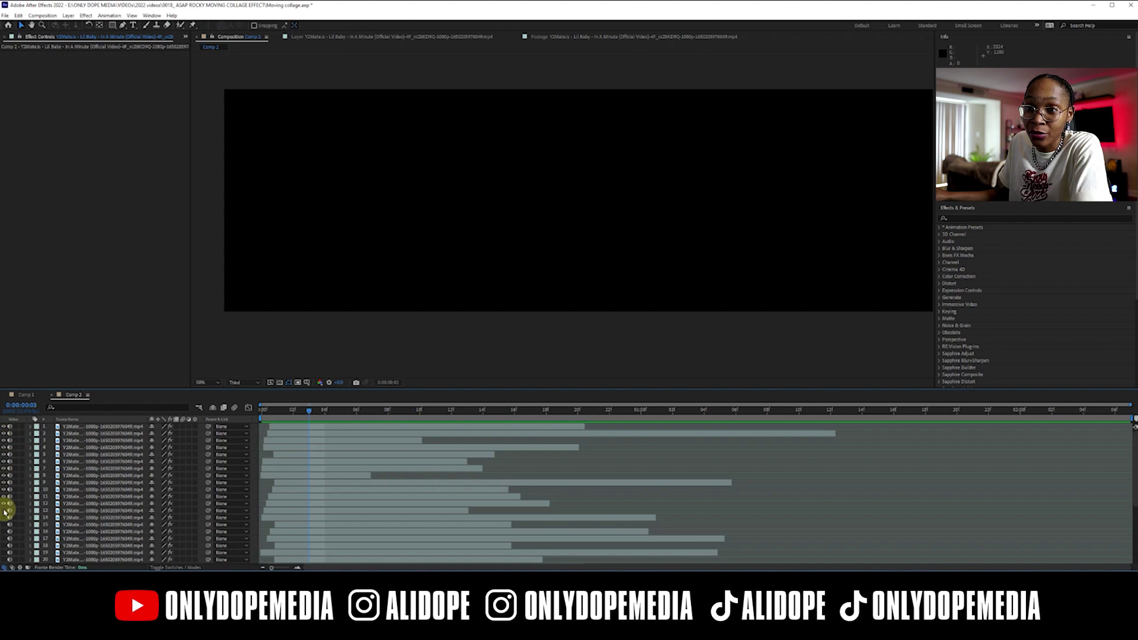
{"action": "left_click_drag", "start_coordinate": [4, 560], "coordinate": [4, 560]}
{"action": "scroll", "coordinate": [84, 509], "scroll_direction": "down", "scroll_amount": 1}
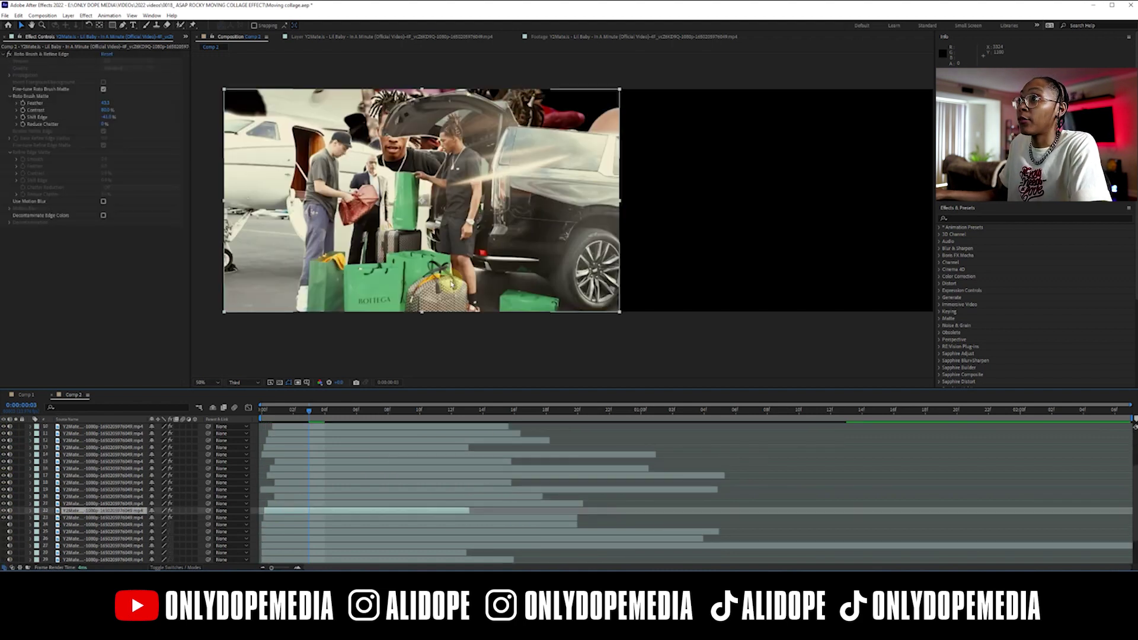
{"action": "scroll", "coordinate": [562, 157], "scroll_direction": "down", "scroll_amount": 2}
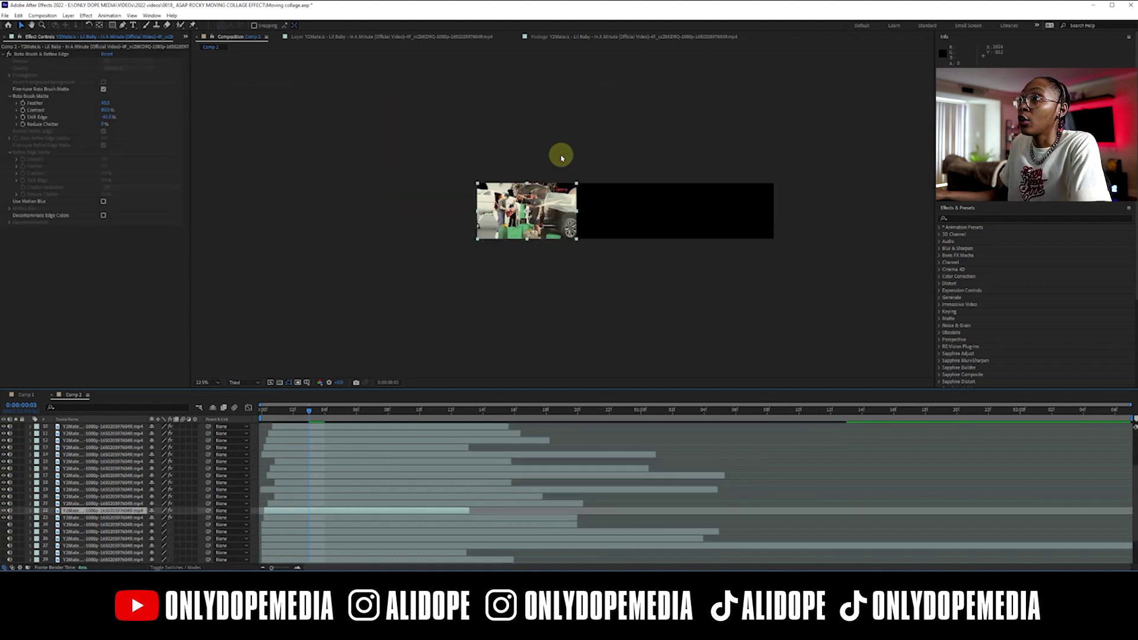
Step: Move the topmost clip with the open car and green shopping bags toward the empty right part of the Comp 2 canvas
{"action": "scroll", "coordinate": [559, 158], "scroll_direction": "up", "scroll_amount": 1}
{"action": "left_click_drag", "start_coordinate": [675, 169], "coordinate": [650, 170]}
{"action": "key", "text": "v"}
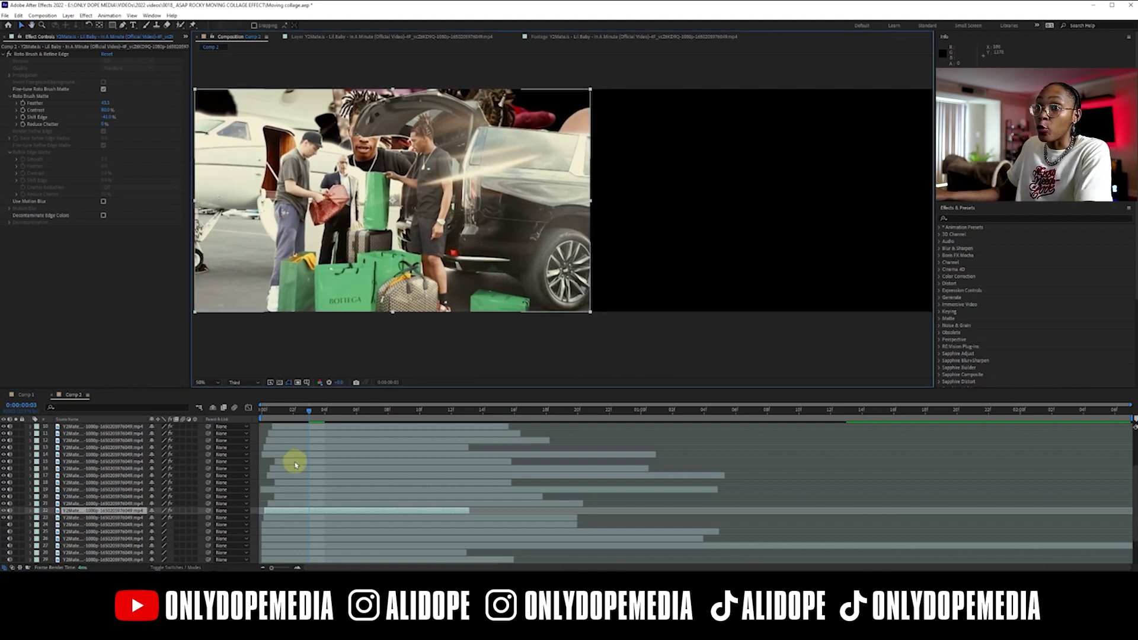
{"action": "scroll", "coordinate": [295, 460], "scroll_direction": "up", "scroll_amount": 3}
{"action": "left_click", "coordinate": [295, 428]}
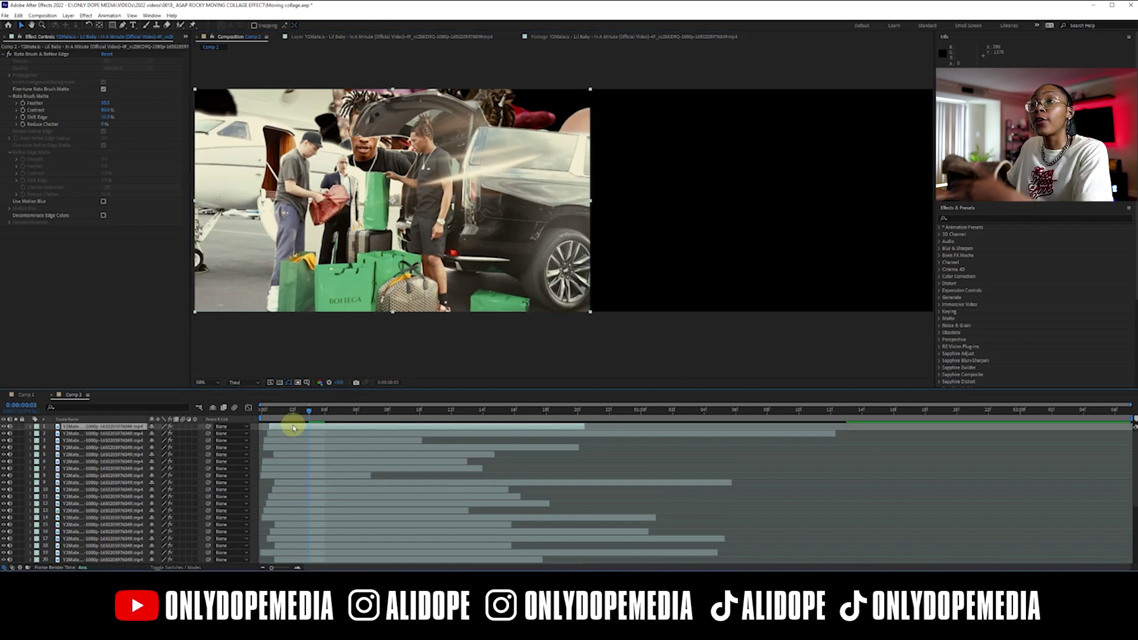
{"action": "left_click_drag", "start_coordinate": [377, 237], "coordinate": [596, 224]}
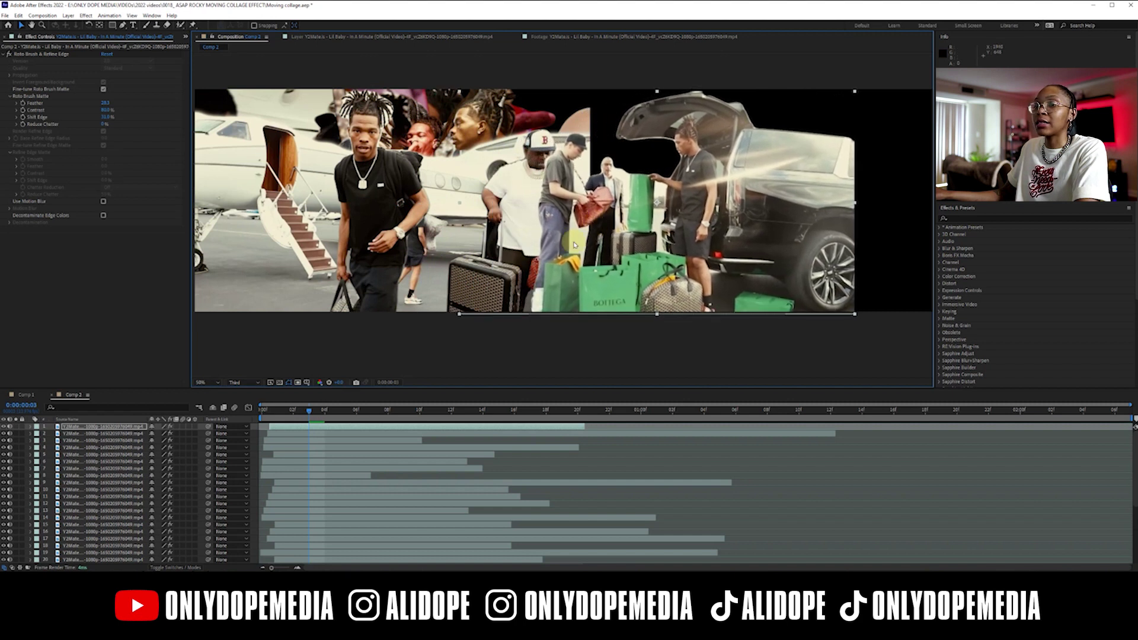
Step: Shift the walking man clip on layer 2 left, and move the layer 3 private jet clip to the empty area beyond the car
{"action": "left_click", "coordinate": [302, 437]}
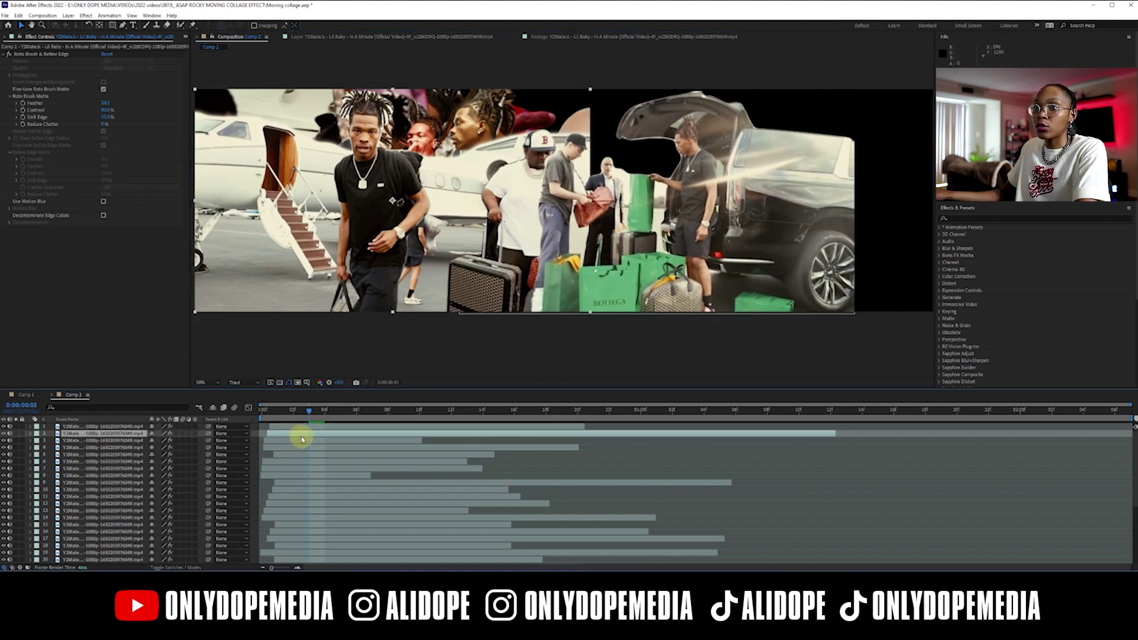
{"action": "left_click_drag", "start_coordinate": [384, 243], "coordinate": [339, 245]}
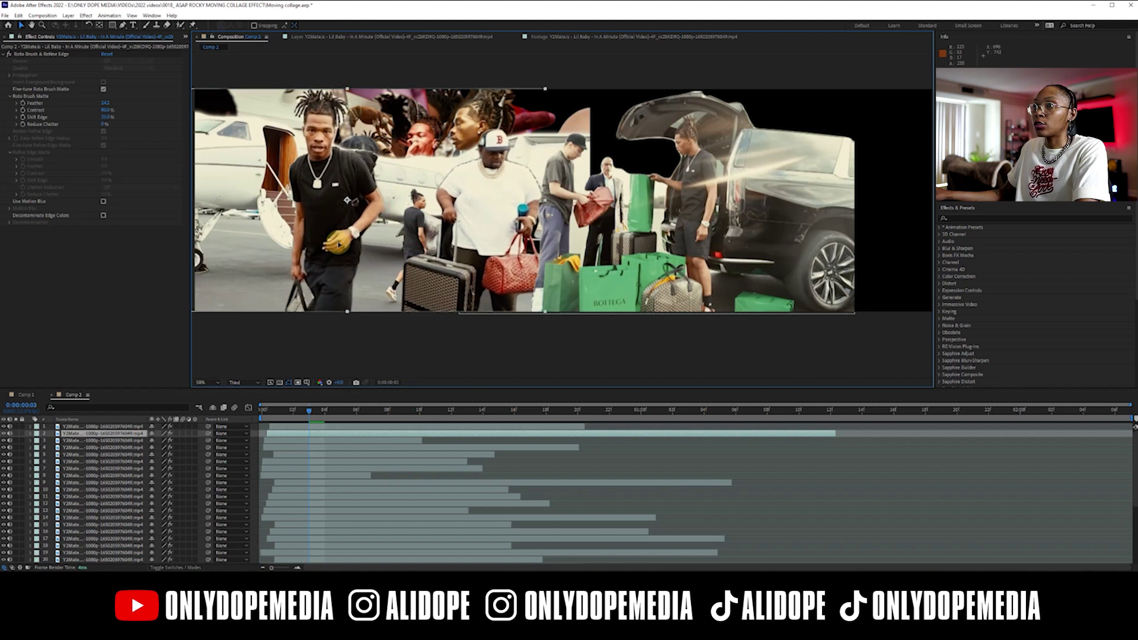
{"action": "left_click", "coordinate": [314, 441]}
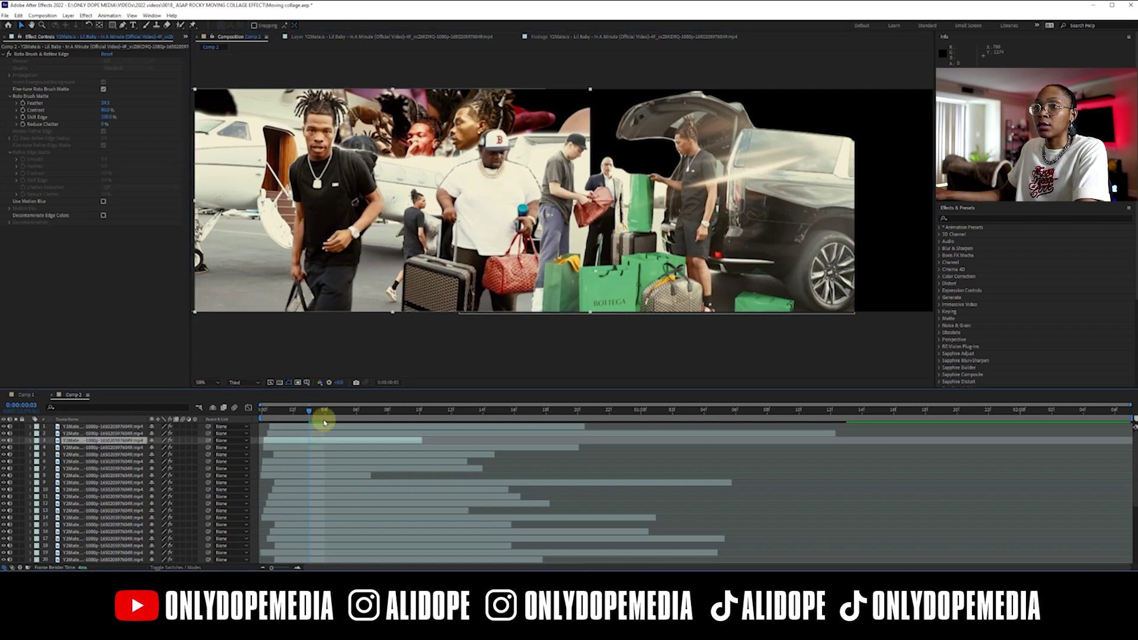
{"action": "left_click_drag", "start_coordinate": [246, 273], "coordinate": [562, 222]}
{"action": "mouse_move", "coordinate": [652, 223]}
{"action": "left_mouse_down"}
{"action": "mouse_move", "coordinate": [744, 231]}
{"action": "mouse_move", "coordinate": [384, 237]}
{"action": "mouse_move", "coordinate": [695, 197]}
{"action": "mouse_move", "coordinate": [667, 208]}
{"action": "left_mouse_up"}
Step: Scale down the private jet clip and set it on the canvas's bottom edge, directly beside the black car
{"action": "left_click", "coordinate": [867, 92]}
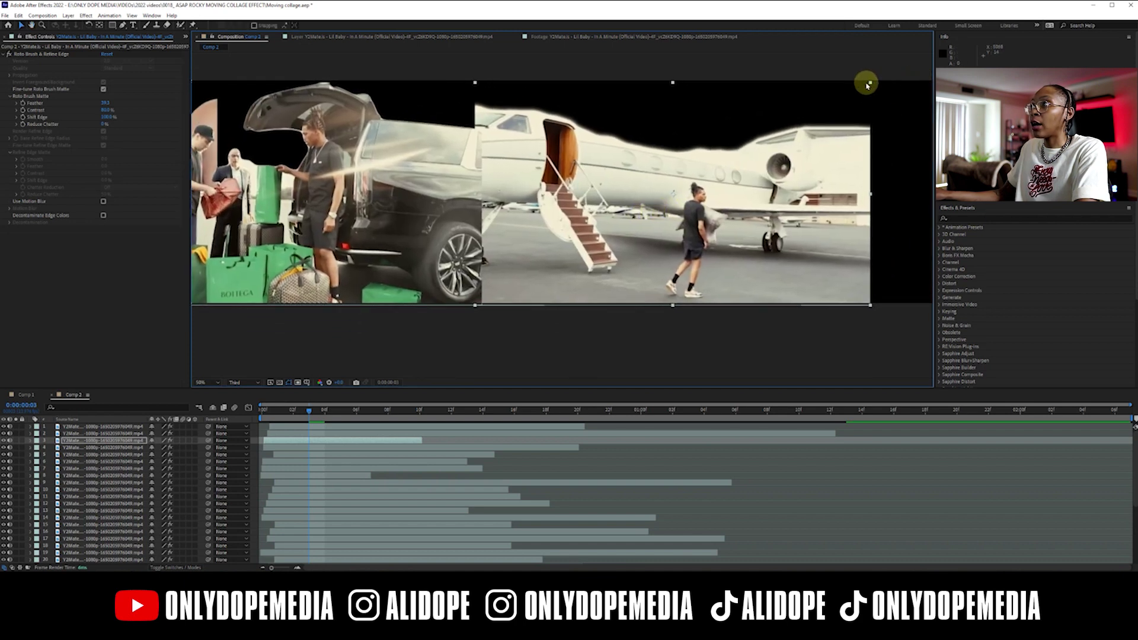
{"action": "left_click_drag", "start_coordinate": [869, 83], "coordinate": [808, 127]}
{"action": "left_click_drag", "start_coordinate": [745, 185], "coordinate": [669, 188]}
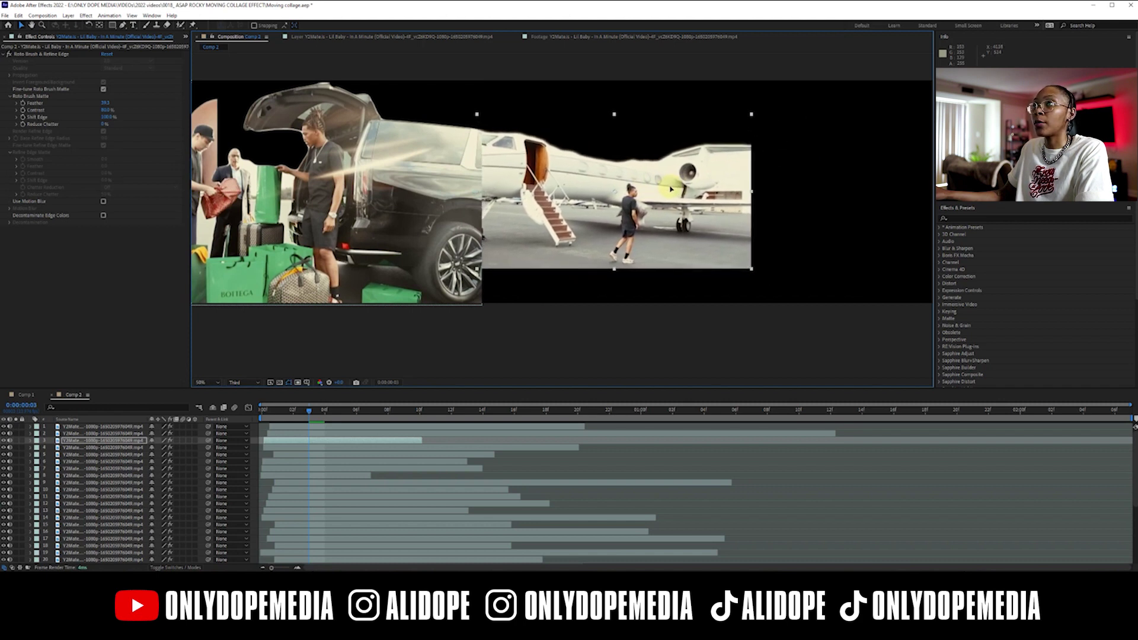
{"action": "left_click_drag", "start_coordinate": [757, 274], "coordinate": [787, 290]}
{"action": "left_click_drag", "start_coordinate": [708, 261], "coordinate": [729, 268]}
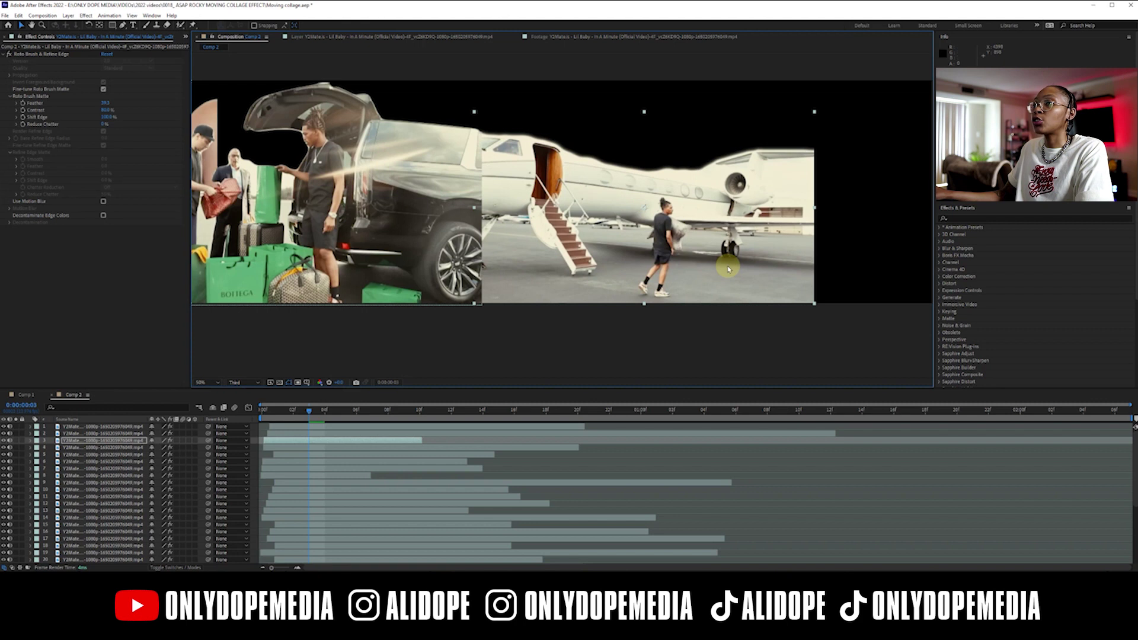
{"action": "left_click", "coordinate": [570, 336]}
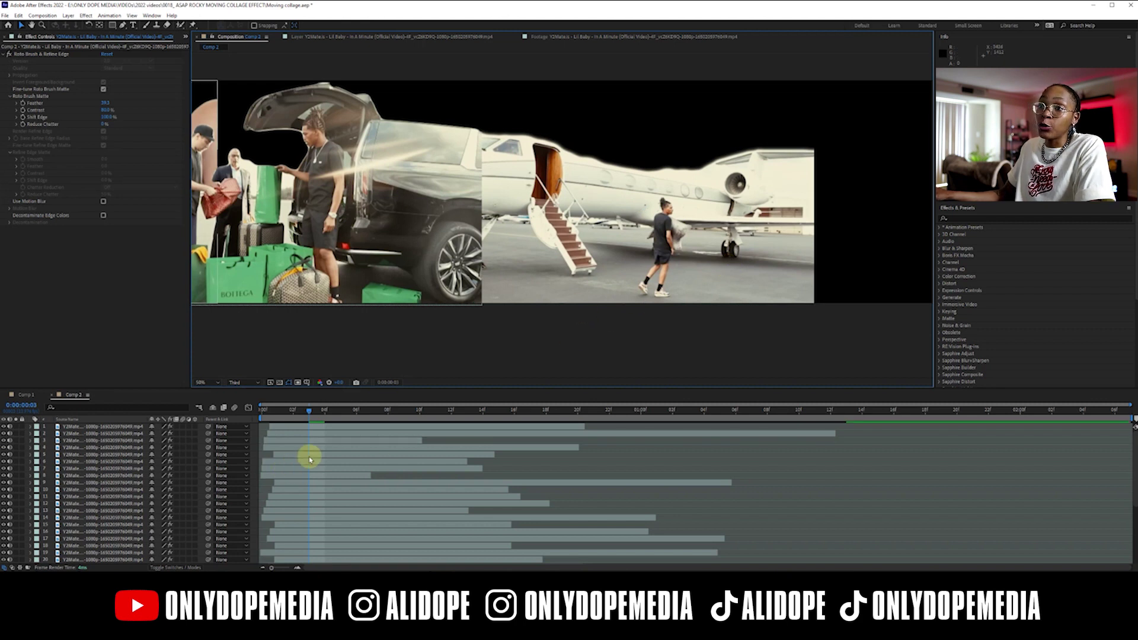
Step: Bring the clip with the pink-shirt and North Face T-shirt men to the top of the stack and place it over the jet
{"action": "left_click_drag", "start_coordinate": [378, 300], "coordinate": [766, 319]}
{"action": "key", "text": "v"}
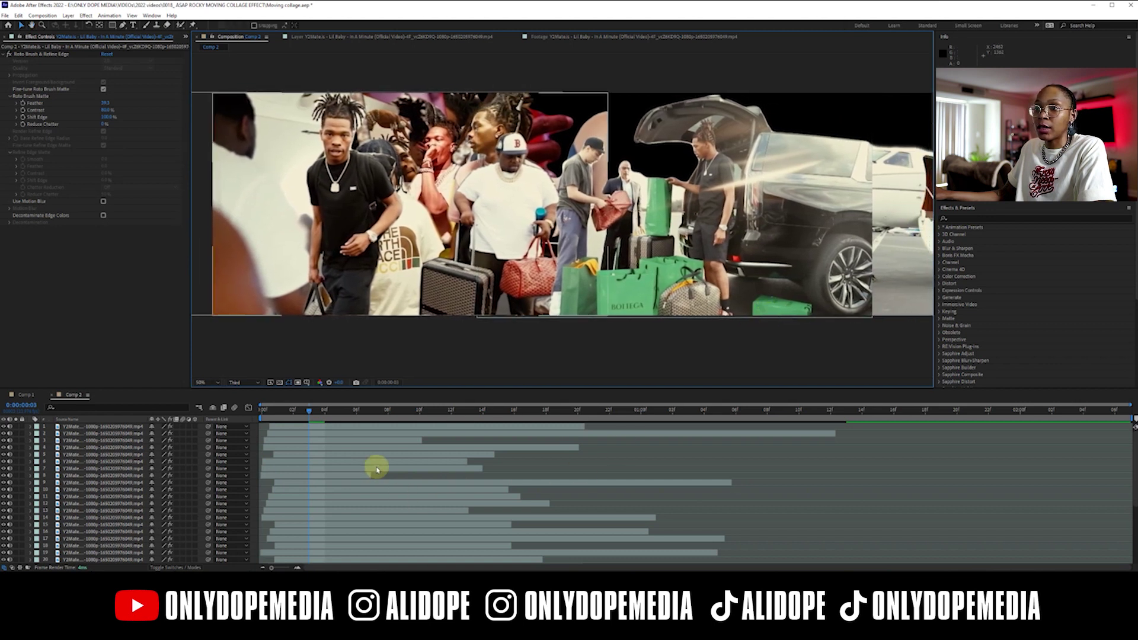
{"action": "left_click", "coordinate": [314, 448]}
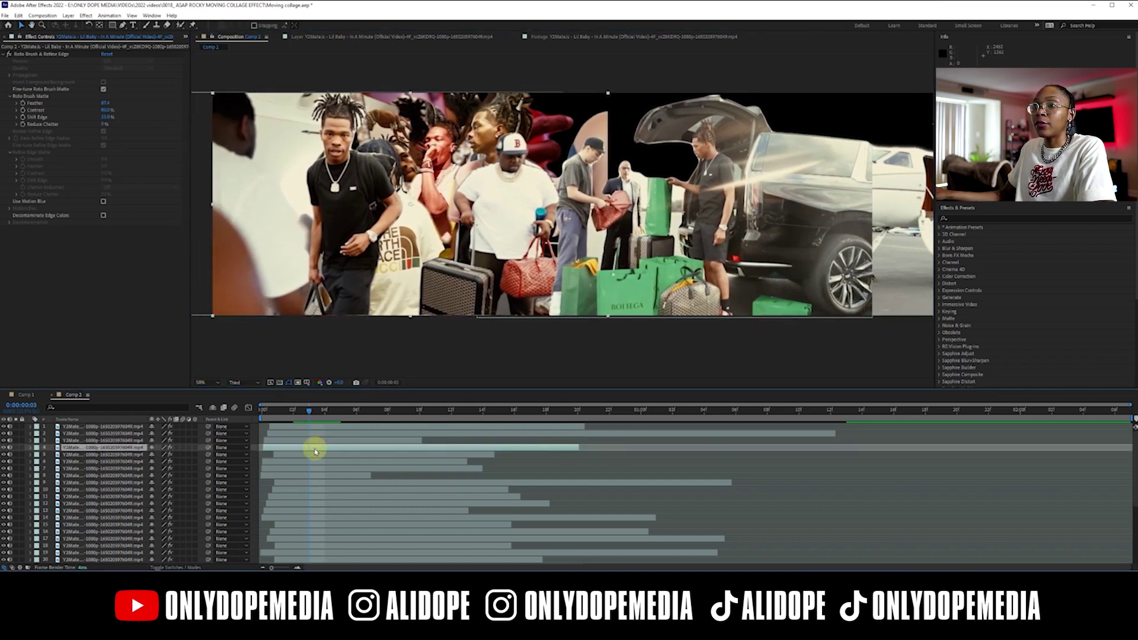
{"action": "left_click_drag", "start_coordinate": [332, 266], "coordinate": [658, 235]}
{"action": "key", "text": "space"}
{"action": "left_click_drag", "start_coordinate": [757, 212], "coordinate": [580, 220]}
{"action": "left_click_drag", "start_coordinate": [688, 152], "coordinate": [787, 172]}
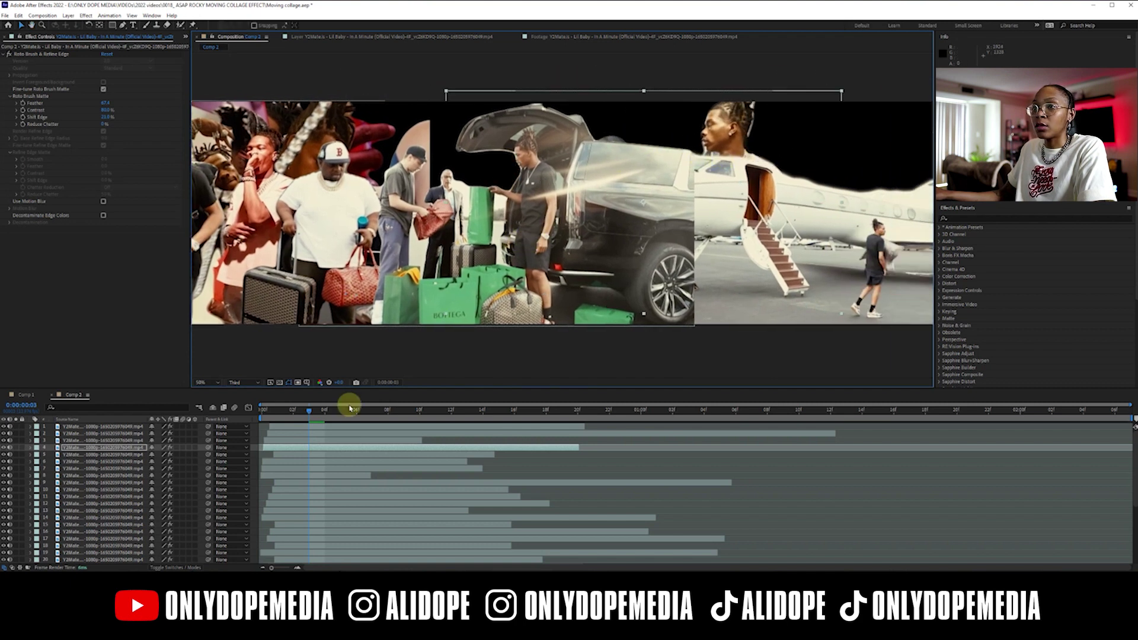
{"action": "left_click_drag", "start_coordinate": [67, 453], "coordinate": [72, 427]}
{"action": "left_click_drag", "start_coordinate": [640, 225], "coordinate": [669, 238]}
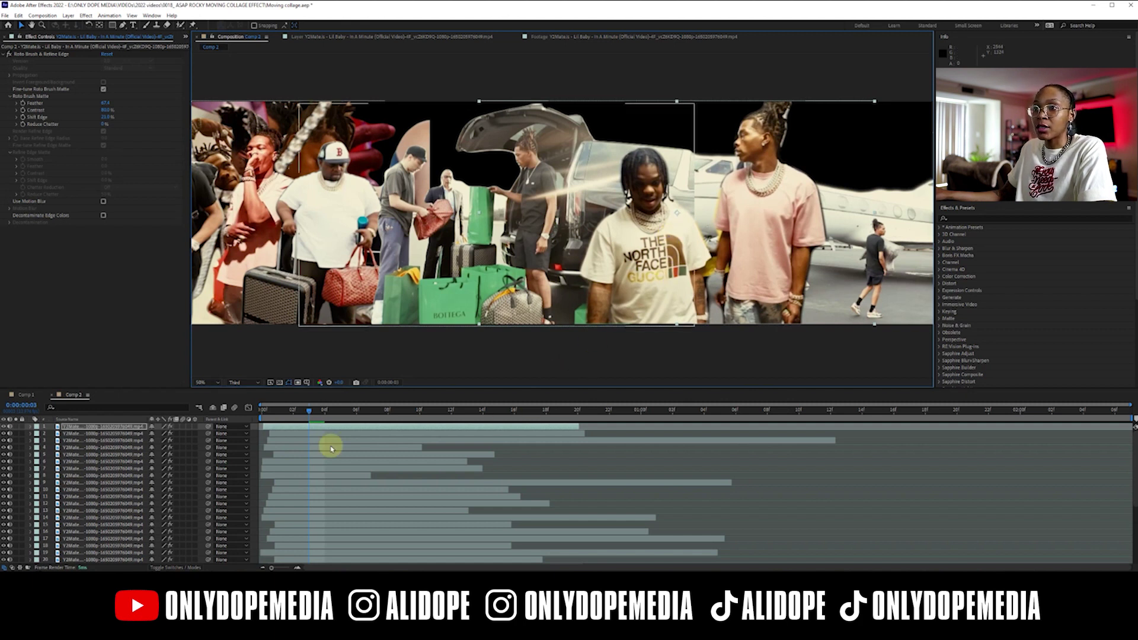
Step: Place the clip of the standing man in pink at the canvas's far right and bring it to the top of the stack
{"action": "left_click", "coordinate": [307, 456]}
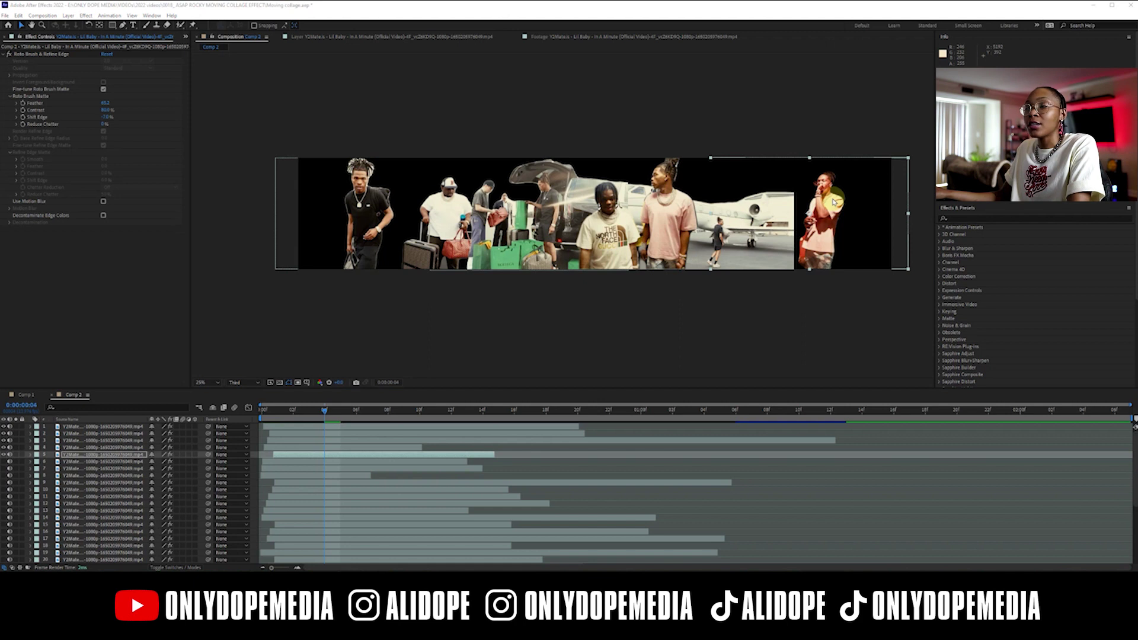
{"action": "mouse_move", "coordinate": [828, 203]}
{"action": "left_mouse_down"}
{"action": "mouse_move", "coordinate": [838, 194]}
{"action": "mouse_move", "coordinate": [830, 202]}
{"action": "left_mouse_up"}
{"action": "left_click", "coordinate": [69, 448], "text": "ctrl"}
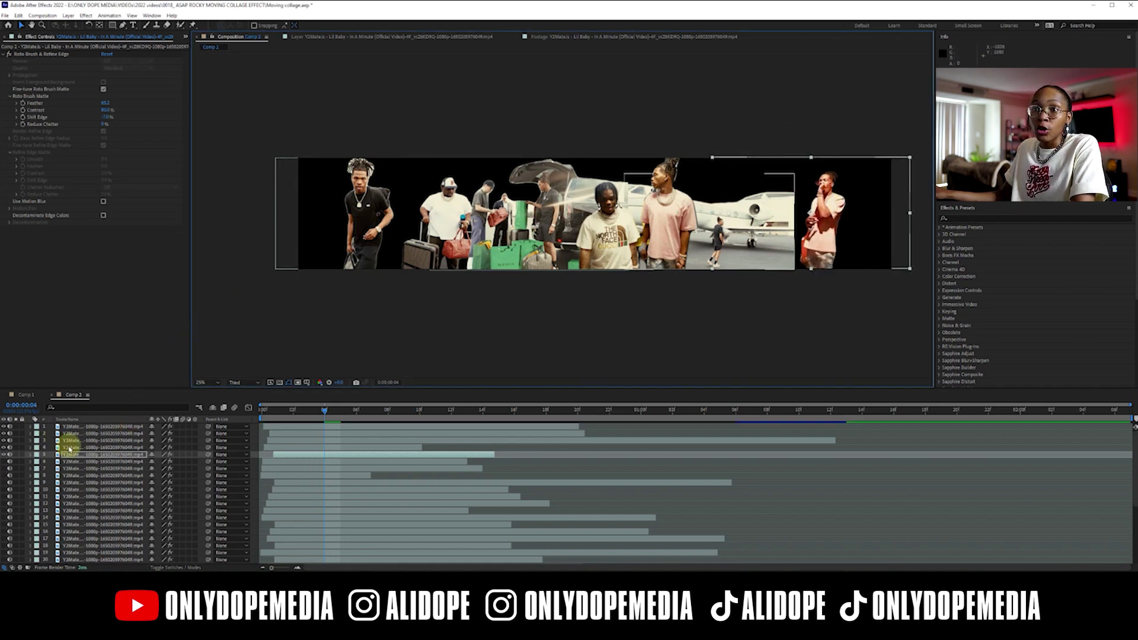
{"action": "left_click_drag", "start_coordinate": [70, 455], "coordinate": [72, 428]}
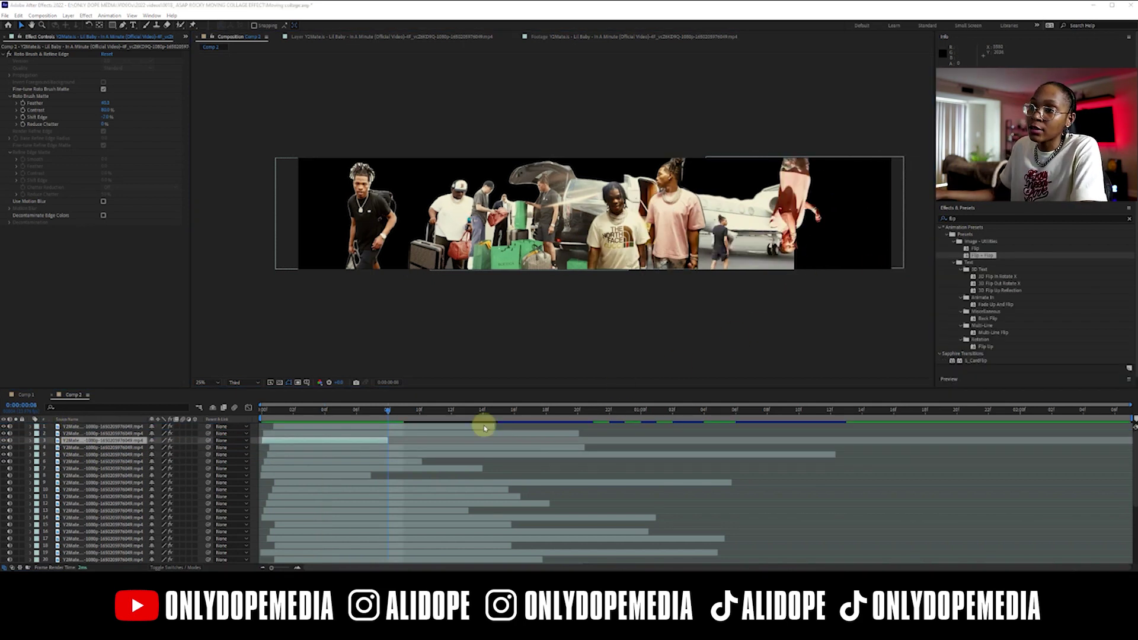
Step: Duplicate the short necklace clip and place the copy directly after the original in time
{"action": "left_click_drag", "start_coordinate": [336, 410], "coordinate": [579, 420]}
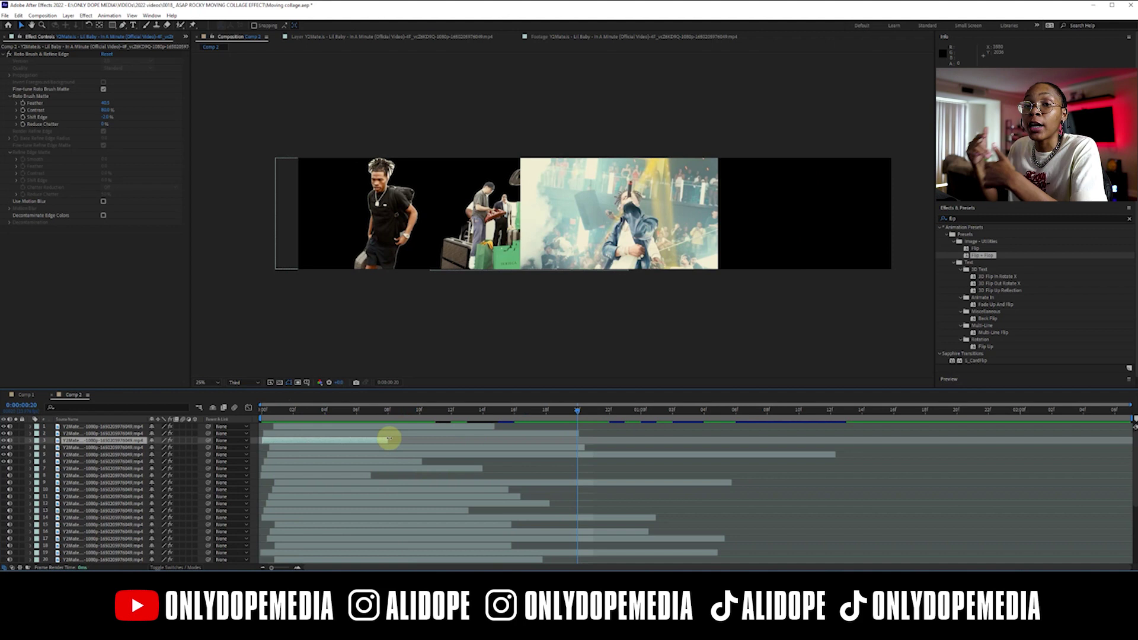
{"action": "left_click_drag", "start_coordinate": [378, 439], "coordinate": [410, 457]}
{"action": "mouse_move", "coordinate": [397, 412]}
{"action": "left_mouse_down"}
{"action": "mouse_move", "coordinate": [330, 407]}
{"action": "mouse_move", "coordinate": [490, 417]}
{"action": "mouse_move", "coordinate": [368, 419]}
{"action": "mouse_move", "coordinate": [444, 419]}
{"action": "mouse_move", "coordinate": [387, 427]}
{"action": "left_mouse_up"}
{"action": "left_click", "coordinate": [117, 437]}
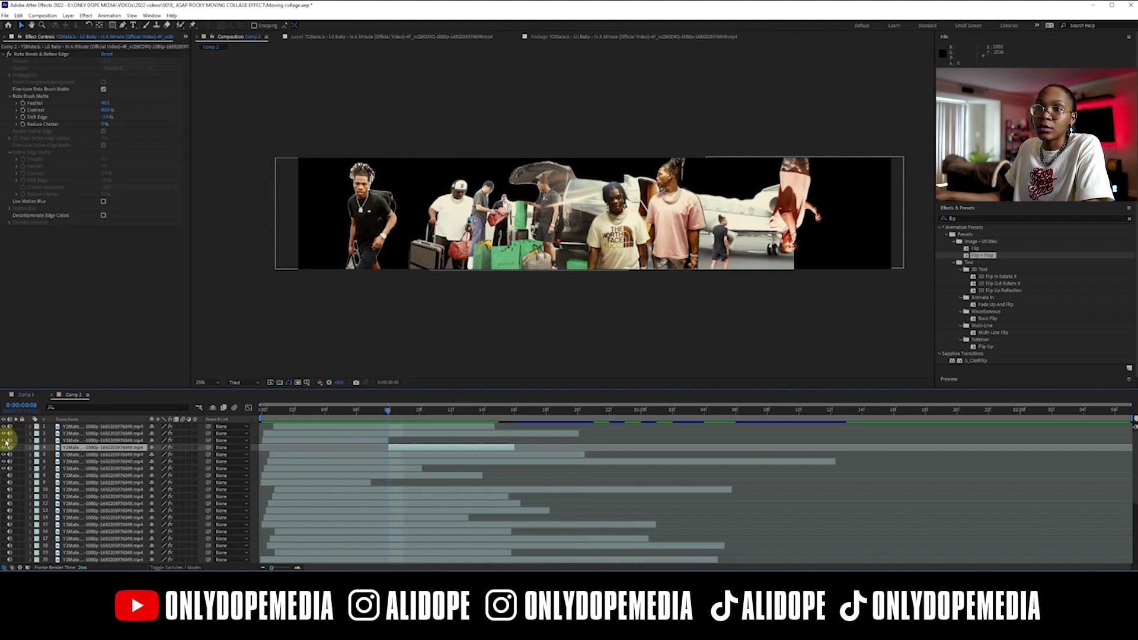
Step: Show only the necklace clip and its copy, and slide the copy to start at frame 7, overlapping the original
{"action": "left_click_drag", "start_coordinate": [6, 432], "coordinate": [5, 474]}
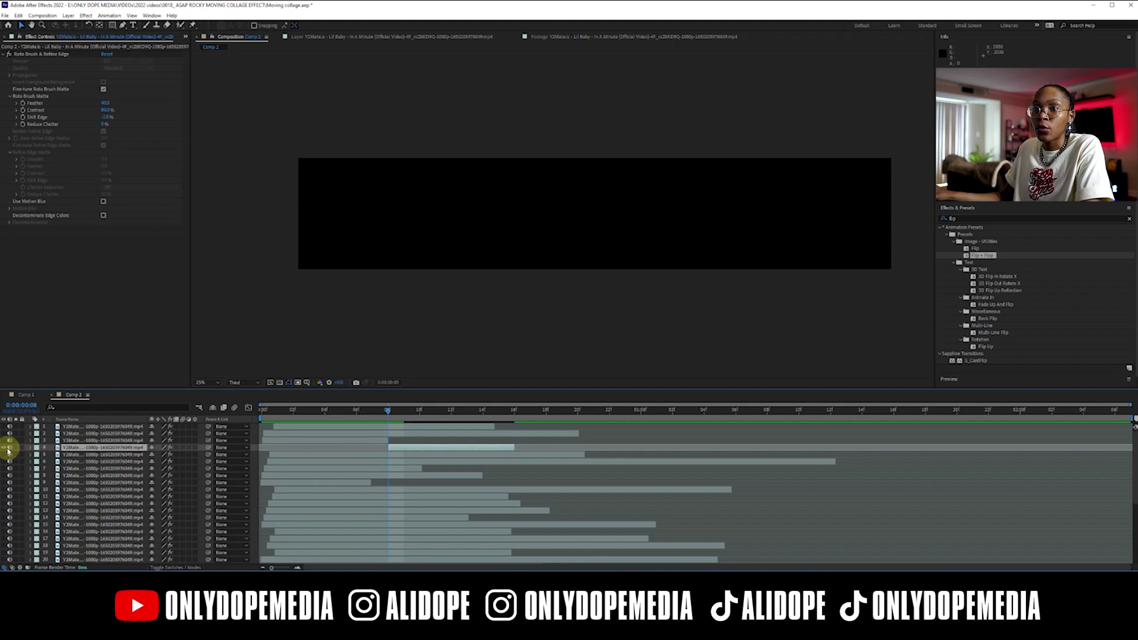
{"action": "left_click", "coordinate": [347, 441]}
{"action": "left_click_drag", "start_coordinate": [338, 414], "coordinate": [432, 438]}
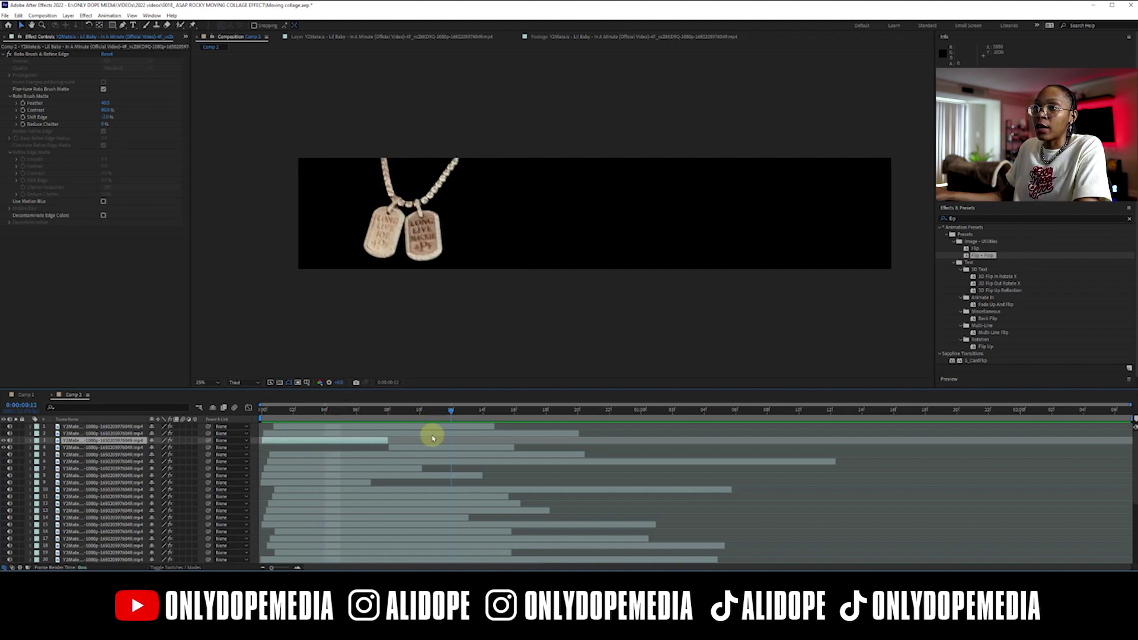
{"action": "left_click", "coordinate": [399, 449]}
{"action": "left_click_drag", "start_coordinate": [393, 451], "coordinate": [554, 435]}
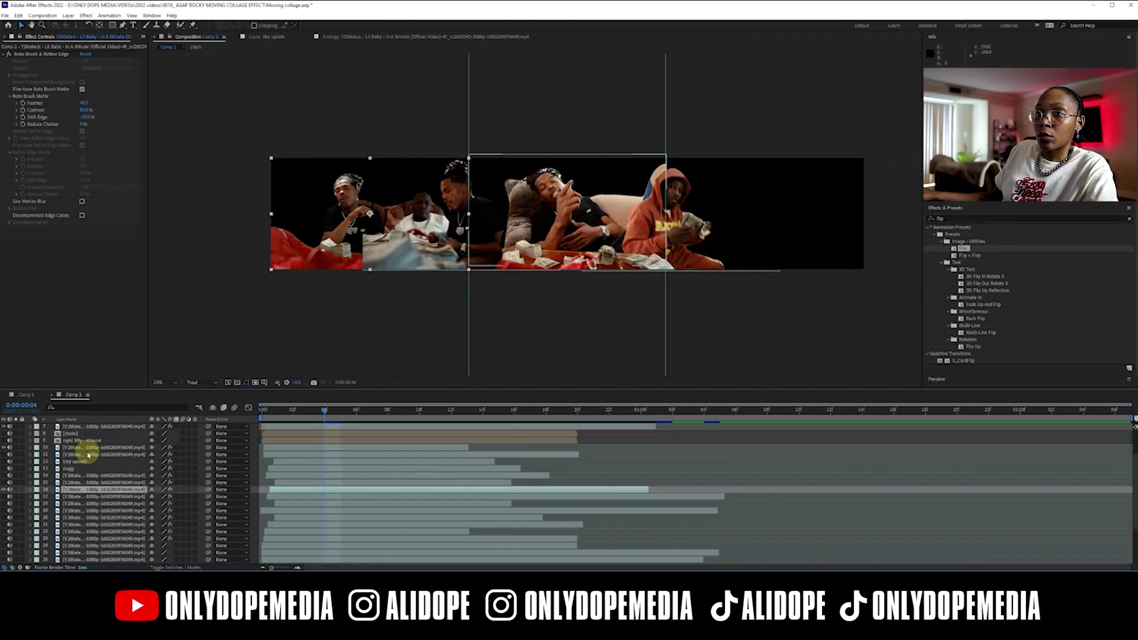
{"action": "left_click", "coordinate": [345, 235]}
Step: Check the contents of the hidden clips on layers 15 and 16 by switching their visibility
{"action": "scroll", "coordinate": [115, 457], "scroll_direction": "down", "scroll_amount": 1}
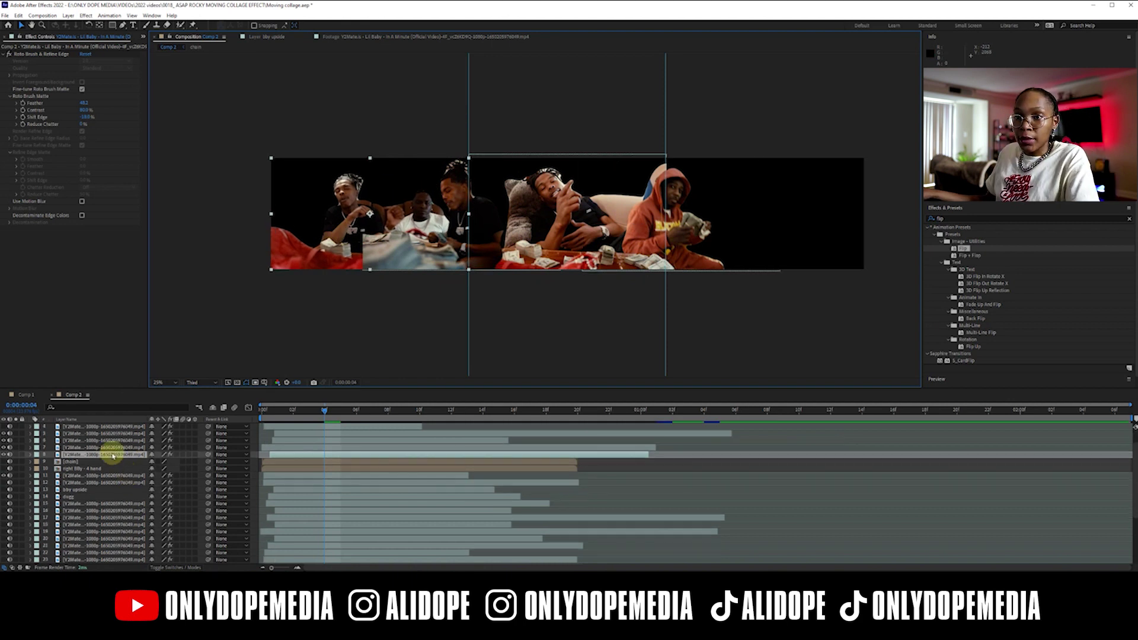
{"action": "scroll", "coordinate": [100, 471], "scroll_direction": "down", "scroll_amount": 1}
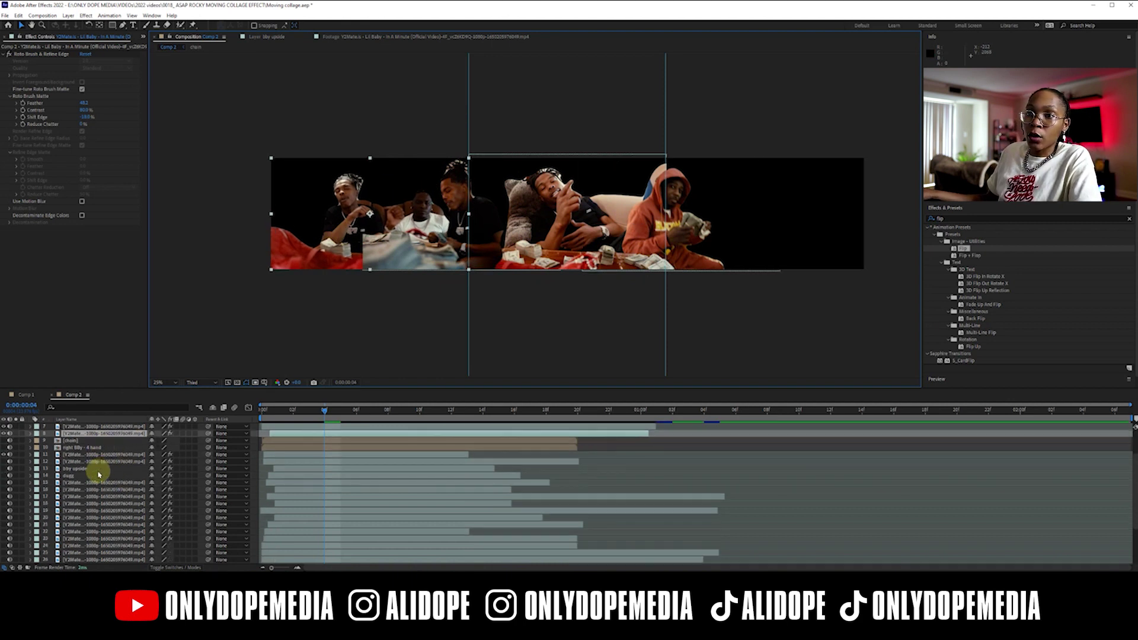
{"action": "left_click", "coordinate": [7, 484]}
{"action": "left_click", "coordinate": [7, 484]}
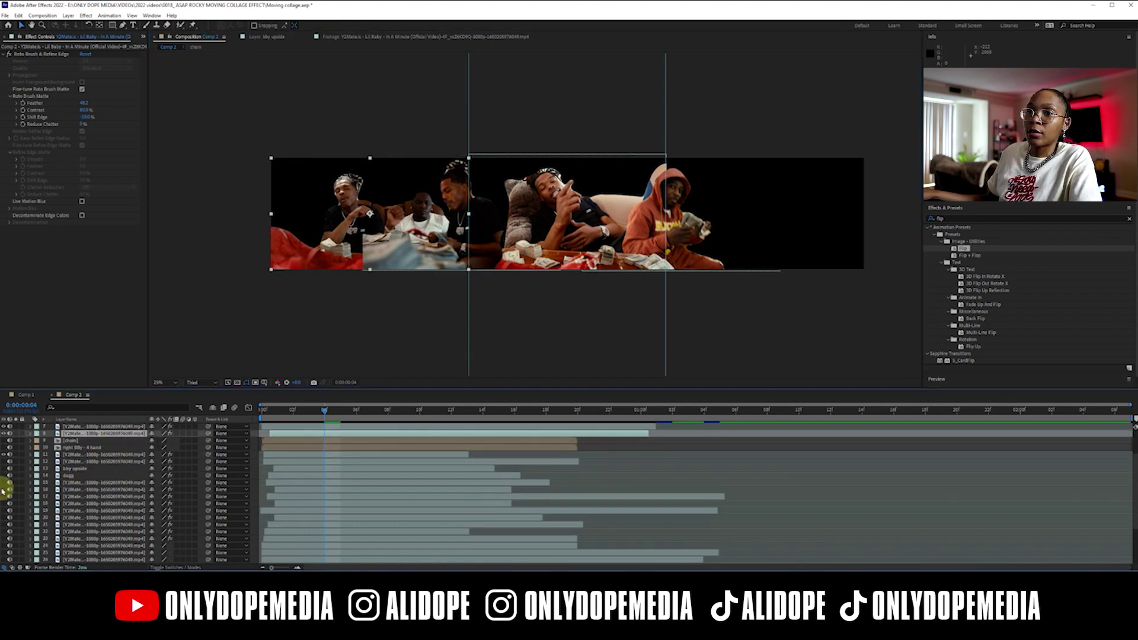
{"action": "left_click", "coordinate": [5, 490]}
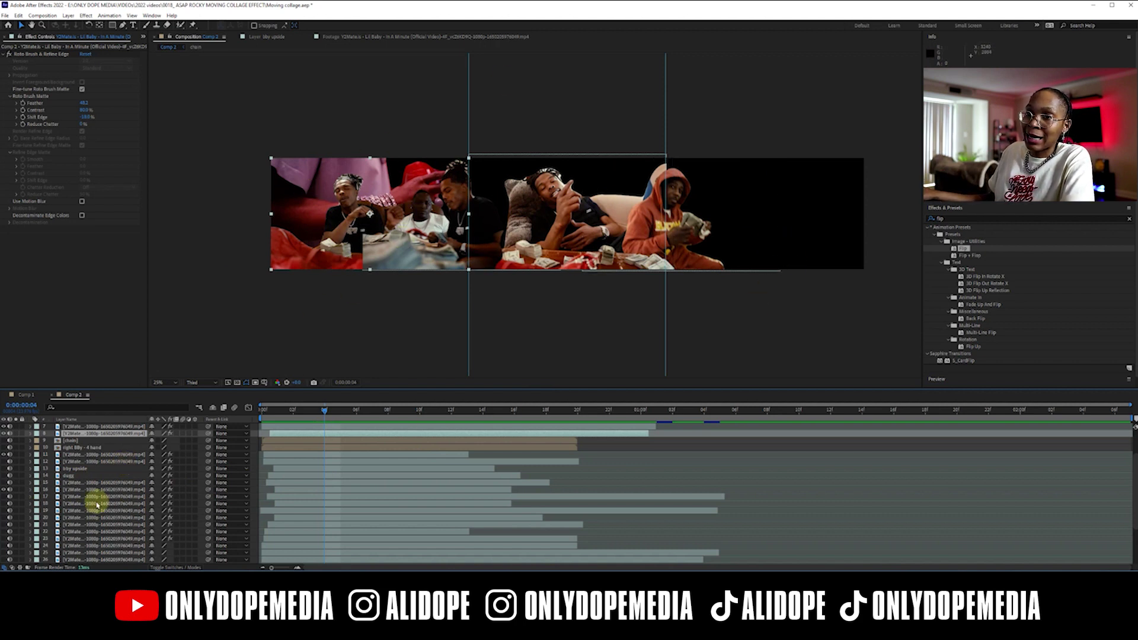
{"action": "scroll", "coordinate": [87, 491], "scroll_direction": "down", "scroll_amount": 1}
{"action": "scroll", "coordinate": [80, 490], "scroll_direction": "up", "scroll_amount": 1}
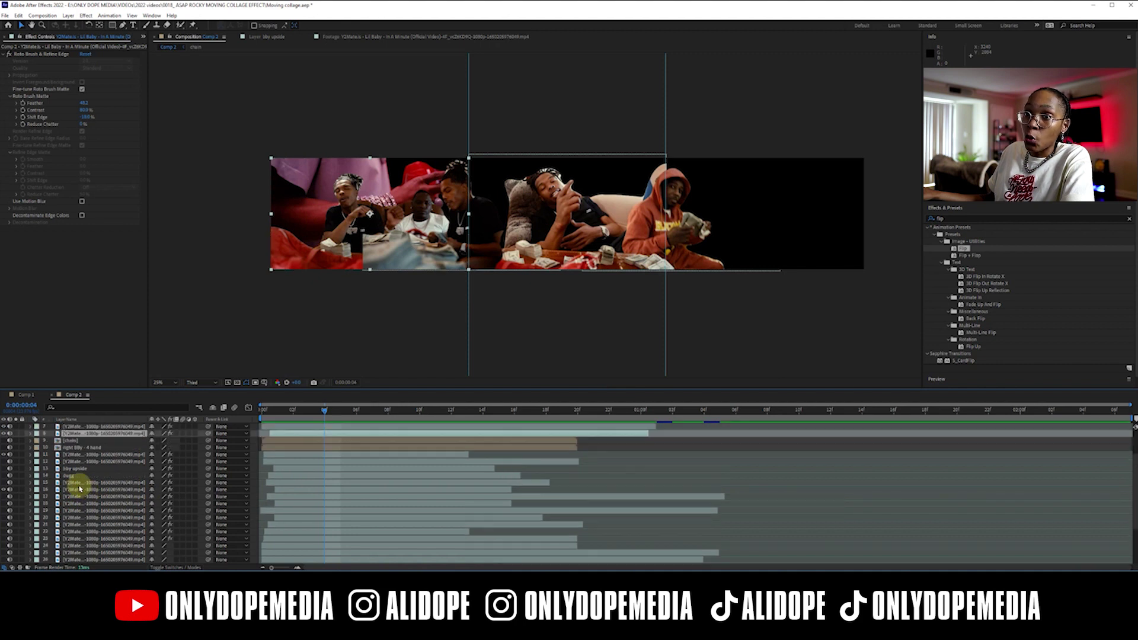
{"action": "left_click", "coordinate": [3, 490]}
Step: Check the hidden clips around layers 14 to 17 and move the layer 18 clip up above the precomposed chain layer
{"action": "left_click", "coordinate": [4, 496]}
{"action": "left_click", "coordinate": [71, 497]}
{"action": "left_click", "coordinate": [4, 475]}
{"action": "left_click_drag", "start_coordinate": [71, 503], "coordinate": [86, 426]}
{"action": "left_click", "coordinate": [4, 475]}
{"action": "left_click", "coordinate": [3, 455]}
{"action": "scroll", "coordinate": [15, 452], "scroll_direction": "up", "scroll_amount": 2}
Step: Check the hidden clips further down the layer stack and move one of them higher in the stacking order
{"action": "left_click", "coordinate": [15, 463]}
{"action": "left_click", "coordinate": [15, 462]}
{"action": "scroll", "coordinate": [89, 450], "scroll_direction": "down", "scroll_amount": 4}
{"action": "scroll", "coordinate": [50, 468], "scroll_direction": "down", "scroll_amount": 2}
{"action": "left_click", "coordinate": [15, 425]}
{"action": "left_click", "coordinate": [15, 492]}
{"action": "scroll", "coordinate": [16, 474], "scroll_direction": "down", "scroll_amount": 2}
{"action": "left_click_drag", "start_coordinate": [333, 456], "coordinate": [333, 426]}
Step: Show another hidden clip at frame 10 and raise it in the layer stack
{"action": "left_click", "coordinate": [374, 410]}
{"action": "left_click", "coordinate": [15, 480]}
{"action": "left_click_drag", "start_coordinate": [89, 479], "coordinate": [65, 459]}
Step: Preview more hidden clips in the lower layers and raise the chosen one in the stack at frame 4
{"action": "scroll", "coordinate": [61, 456], "scroll_direction": "down", "scroll_amount": 1}
{"action": "left_click", "coordinate": [15, 486]}
{"action": "left_click", "coordinate": [15, 462]}
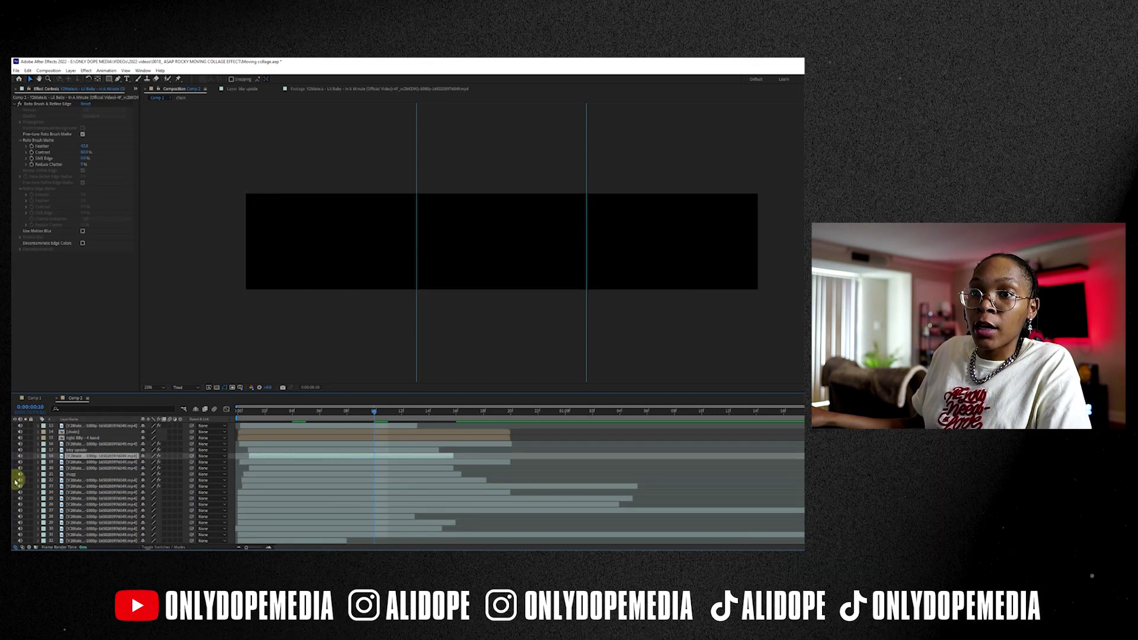
{"action": "scroll", "coordinate": [18, 480], "scroll_direction": "down", "scroll_amount": 1}
{"action": "left_click", "coordinate": [15, 480]}
{"action": "left_click", "coordinate": [15, 480]}
{"action": "left_click", "coordinate": [14, 522]}
{"action": "left_click", "coordinate": [292, 411]}
{"action": "left_click_drag", "start_coordinate": [107, 522], "coordinate": [73, 447]}
Step: Check the last hidden clips in the layer stack and turn on visibility for the clips up to the topmost layer
{"action": "scroll", "coordinate": [106, 494], "scroll_direction": "down", "scroll_amount": 4}
{"action": "left_click", "coordinate": [15, 516]}
{"action": "scroll", "coordinate": [36, 504], "scroll_direction": "down", "scroll_amount": 4}
{"action": "left_click", "coordinate": [16, 520]}
{"action": "scroll", "coordinate": [269, 247], "scroll_direction": "up", "scroll_amount": 2}
{"action": "left_click_drag", "start_coordinate": [269, 240], "coordinate": [421, 236]}
{"action": "left_click_drag", "start_coordinate": [15, 509], "coordinate": [15, 425]}
Step: Spread the overlapping cutouts across the left and middle of the canvas
{"action": "left_click_drag", "start_coordinate": [254, 249], "coordinate": [361, 243]}
{"action": "left_click_drag", "start_coordinate": [618, 173], "coordinate": [472, 173]}
{"action": "left_click_drag", "start_coordinate": [370, 208], "coordinate": [496, 208]}
{"action": "left_click_drag", "start_coordinate": [418, 208], "coordinate": [495, 208]}
Step: Bring the clip of the reclining man with cash to the front, nudge it down, and move the seated man in white right
{"action": "left_click", "coordinate": [679, 316]}
{"action": "key", "text": "ctrl+shift+bracketright"}
{"action": "mouse_move", "coordinate": [679, 316]}
{"action": "left_mouse_down"}
{"action": "mouse_move", "coordinate": [330, 316]}
{"action": "mouse_move", "coordinate": [679, 328]}
{"action": "left_mouse_up"}
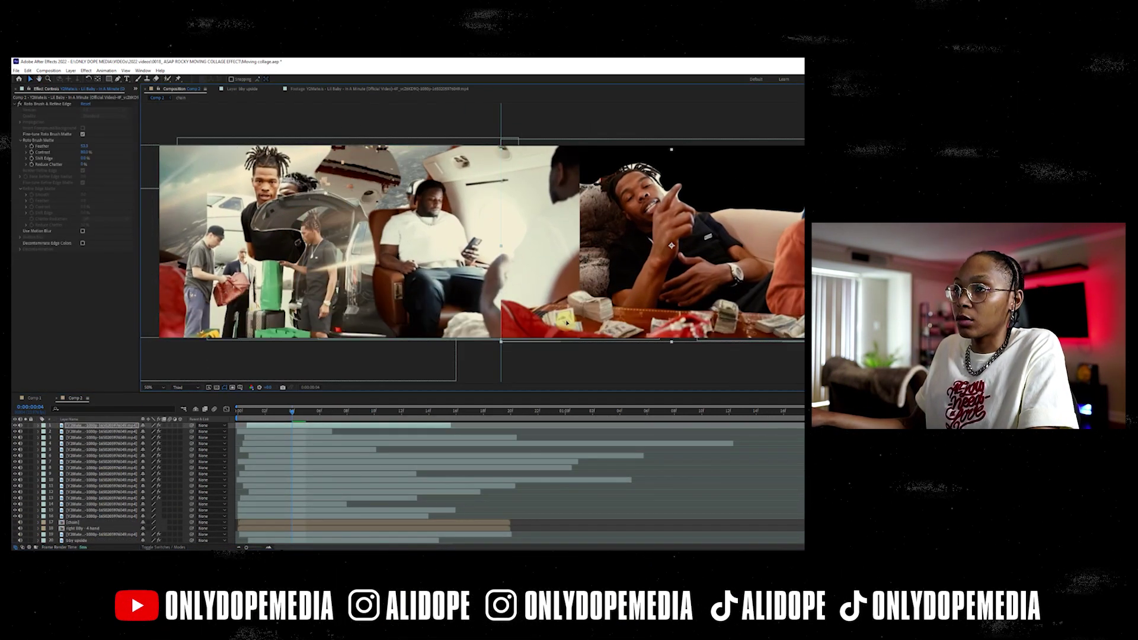
{"action": "left_click_drag", "start_coordinate": [430, 237], "coordinate": [495, 242]}
Step: Scale down the open-trunk car clip and move it right, and move the walking man in black toward the left edge
{"action": "left_click", "coordinate": [15, 431]}
{"action": "left_click", "coordinate": [15, 431]}
{"action": "left_click", "coordinate": [91, 437]}
{"action": "left_click_drag", "start_coordinate": [454, 380], "coordinate": [406, 353]}
{"action": "left_click_drag", "start_coordinate": [312, 259], "coordinate": [379, 245]}
{"action": "left_click", "coordinate": [276, 443]}
{"action": "left_click_drag", "start_coordinate": [267, 237], "coordinate": [193, 237]}
Step: Duplicate the selected clip three times and slide the copies later in time to prolong the footage
{"action": "left_click_drag", "start_coordinate": [291, 411], "coordinate": [361, 438]}
{"action": "key", "text": "ctrl+d"}
{"action": "key", "text": "ctrl+d"}
{"action": "key", "text": "ctrl+d"}
{"action": "left_click_drag", "start_coordinate": [279, 444], "coordinate": [442, 444]}
{"action": "left_click_drag", "start_coordinate": [261, 449], "coordinate": [494, 448]}
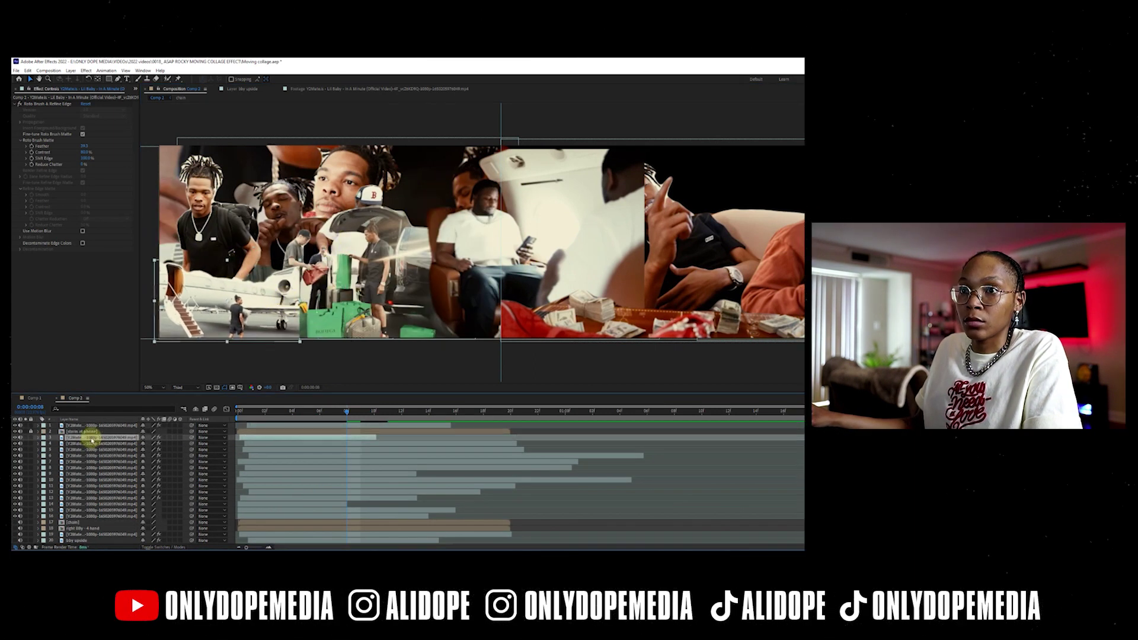
Step: Extend the top clip later in time and move its cutout left, behind other clips in the stack
{"action": "left_click_drag", "start_coordinate": [376, 425], "coordinate": [521, 426]}
{"action": "left_click", "coordinate": [498, 304]}
{"action": "left_click_drag", "start_coordinate": [498, 304], "coordinate": [270, 250]}
{"action": "left_click_drag", "start_coordinate": [89, 425], "coordinate": [80, 462]}
Step: Move the red-hoodie man clip to the canvas's upper middle, raise its layer, and turn it upside down
{"action": "left_click_drag", "start_coordinate": [770, 333], "coordinate": [561, 340]}
{"action": "left_click_drag", "start_coordinate": [91, 455], "coordinate": [90, 433]}
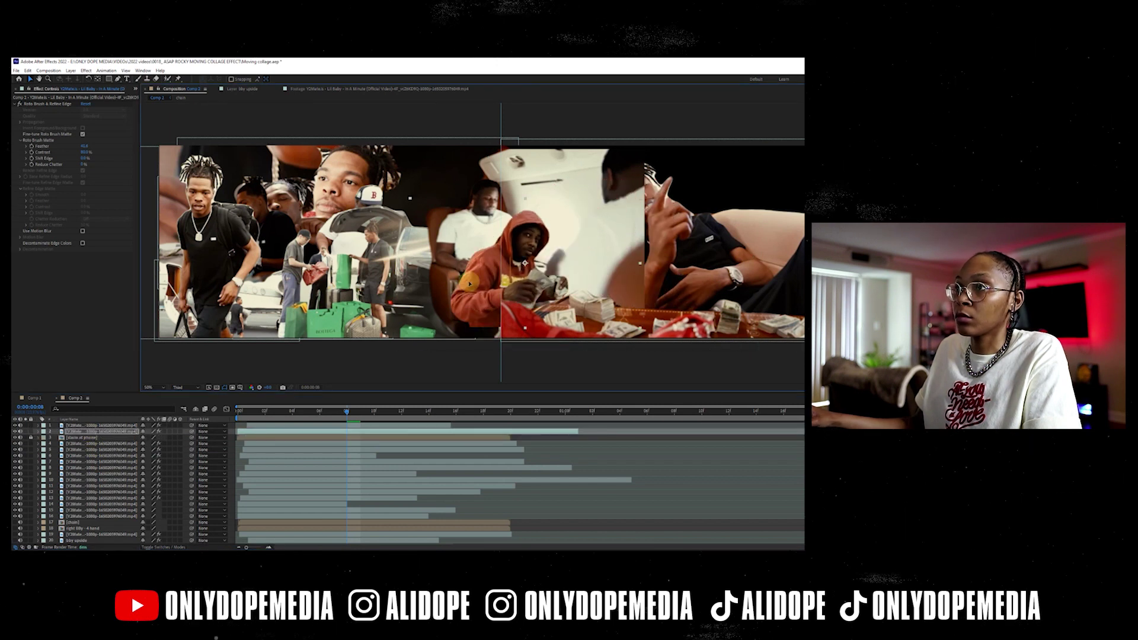
{"action": "right_click", "coordinate": [485, 306]}
{"action": "left_click", "coordinate": [595, 382]}
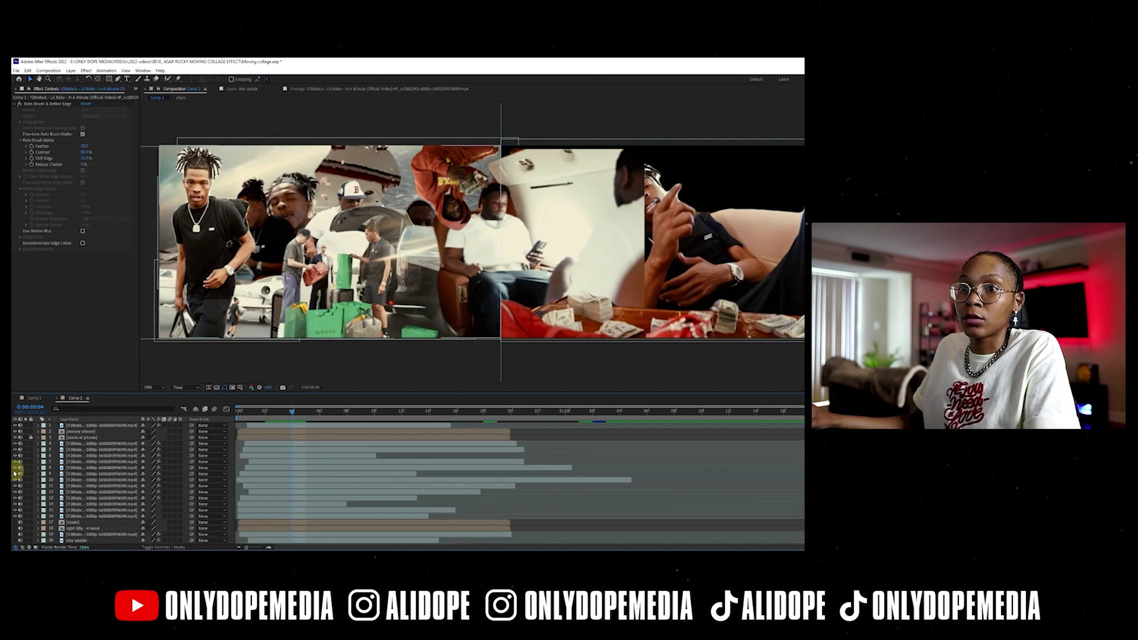
Step: Precompose the two consecutive pieces of the man-on-plane clip as "baby plane"
{"action": "left_click", "coordinate": [107, 469]}
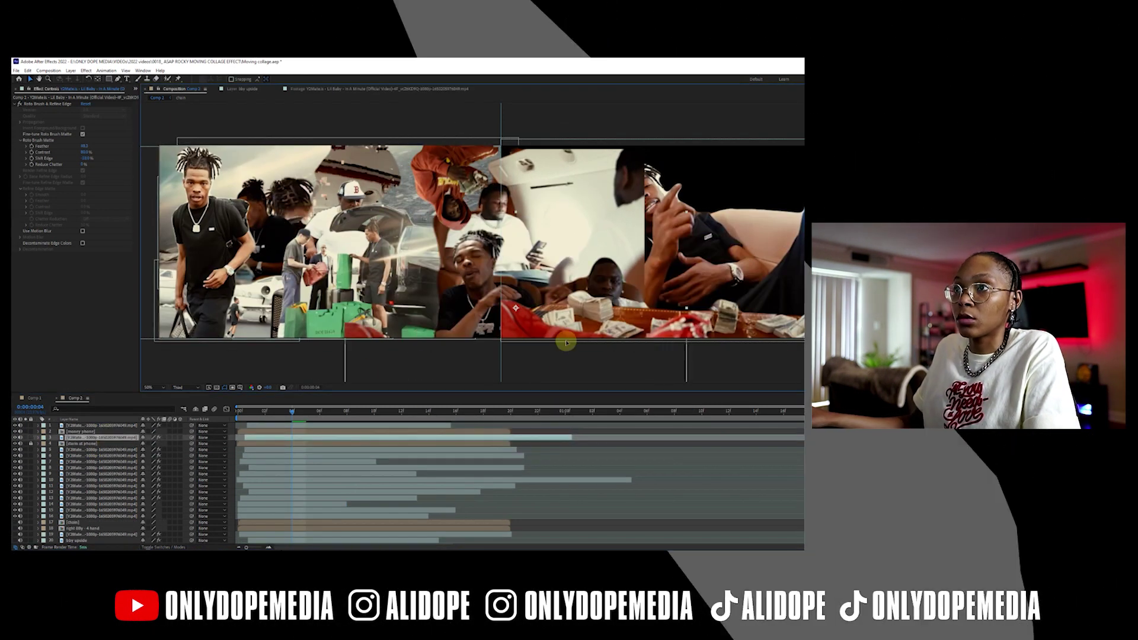
{"action": "left_click", "coordinate": [86, 474]}
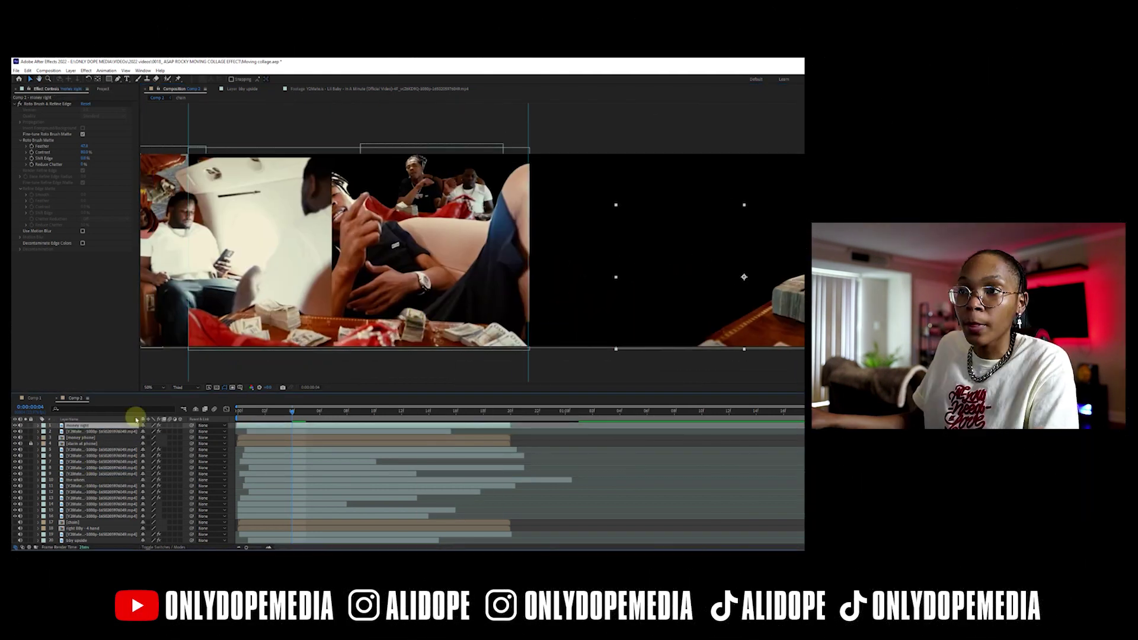
{"action": "left_click", "coordinate": [243, 487]}
{"action": "left_click", "coordinate": [439, 486], "text": "ctrl"}
{"action": "key", "text": "ctrl+shift+c"}
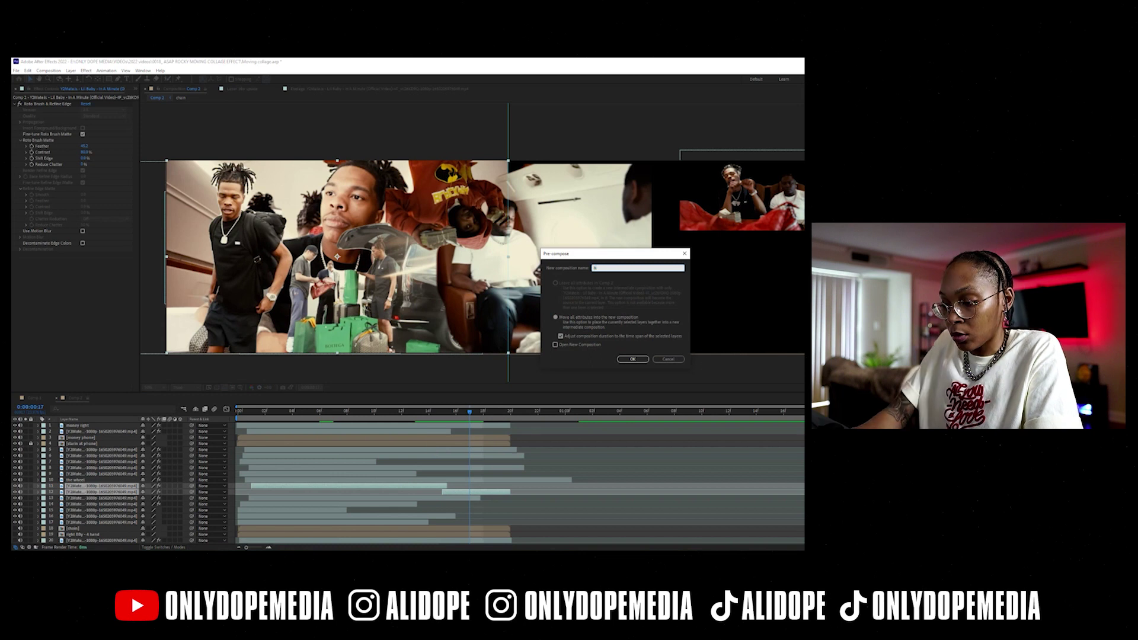
{"action": "type", "text": "baby plane"}
{"action": "key", "text": "Return"}
Step: Bring the clip of the man seen from behind to the top, scale it down, and place it at the canvas's lower middle
{"action": "left_click", "coordinate": [292, 411]}
{"action": "left_click_drag", "start_coordinate": [101, 492], "coordinate": [101, 425]}
{"action": "left_click_drag", "start_coordinate": [386, 279], "coordinate": [162, 279]}
{"action": "left_click_drag", "start_coordinate": [178, 279], "coordinate": [257, 299]}
{"action": "left_click_drag", "start_coordinate": [424, 176], "coordinate": [352, 215]}
{"action": "left_click_drag", "start_coordinate": [283, 260], "coordinate": [501, 256]}
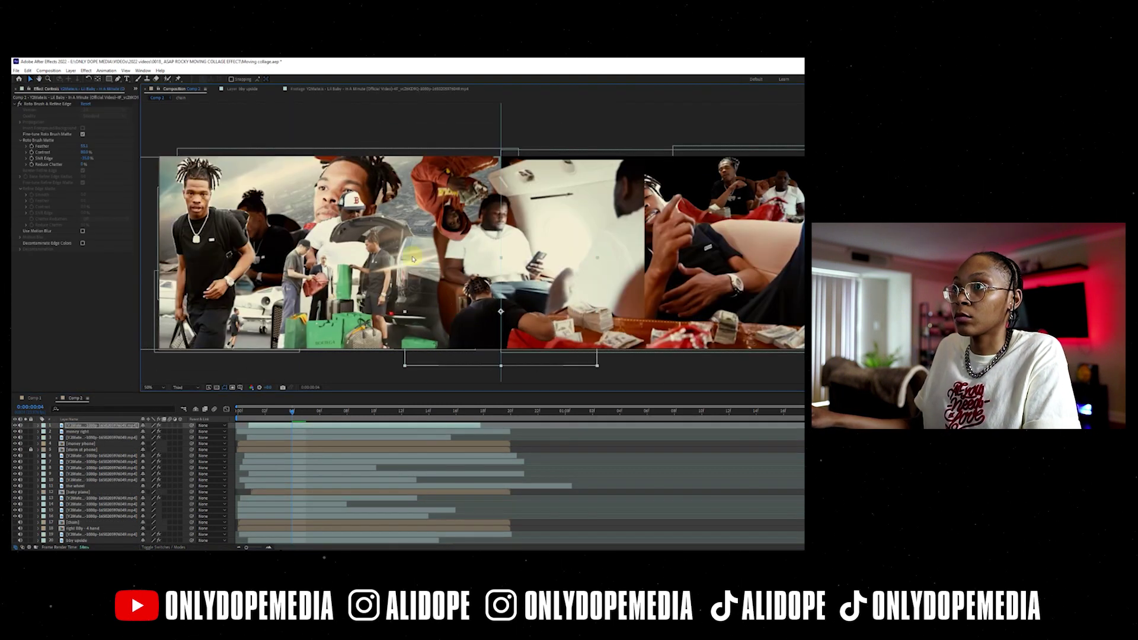
Step: Split the clip of the man seen from behind and precompose it as "bby jammin"
{"action": "left_click_drag", "start_coordinate": [292, 411], "coordinate": [455, 411]}
{"action": "key", "text": "ctrl+shift+d"}
{"action": "key", "text": "ctrl+shift+c"}
{"action": "type", "text": "bby jammin"}
{"action": "key", "text": "Return"}
Step: Unlock the composition of the seated man with a phone, move it down on the canvas and in the stack, and relock it
{"action": "left_click", "coordinate": [388, 411]}
{"action": "left_click", "coordinate": [346, 411]}
{"action": "left_click", "coordinate": [31, 449]}
{"action": "left_click", "coordinate": [261, 450]}
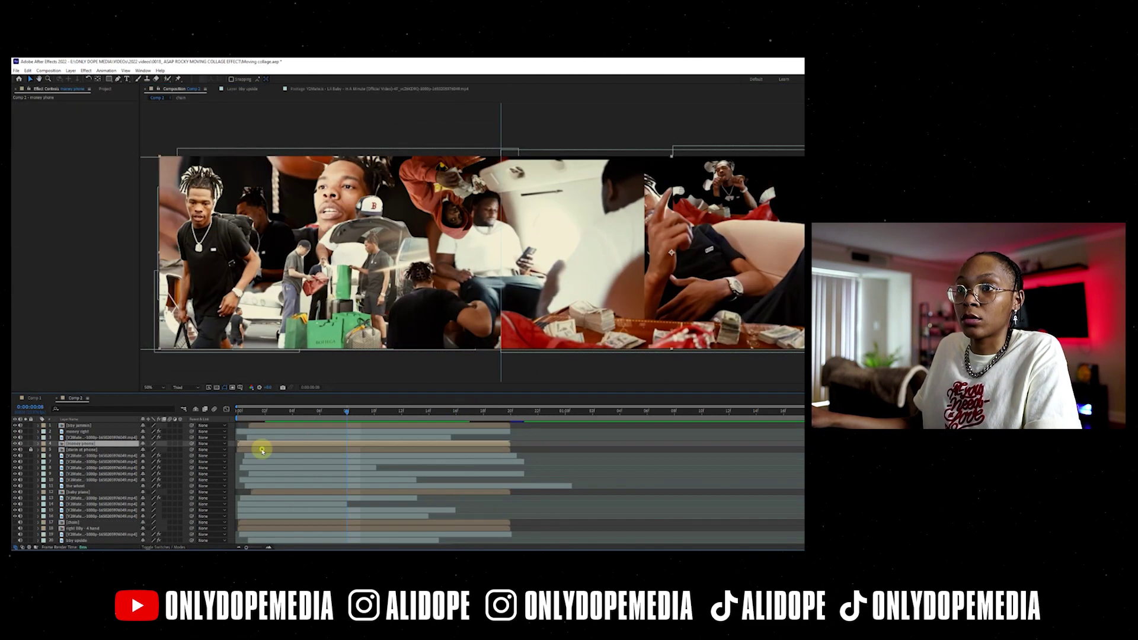
{"action": "left_click_drag", "start_coordinate": [525, 263], "coordinate": [520, 294]}
{"action": "left_click", "coordinate": [401, 411]}
{"action": "mouse_move", "coordinate": [88, 449]}
{"action": "left_mouse_down"}
{"action": "mouse_move", "coordinate": [88, 472]}
{"action": "mouse_move", "coordinate": [88, 460]}
{"action": "left_mouse_up"}
{"action": "left_click", "coordinate": [31, 462]}
Step: Adjust the positions of the cutouts around the reclining man and lock the "bby jammin" composition
{"action": "left_click_drag", "start_coordinate": [667, 260], "coordinate": [547, 266]}
{"action": "left_click", "coordinate": [624, 190]}
{"action": "left_click", "coordinate": [735, 251]}
{"action": "left_click", "coordinate": [83, 444]}
{"action": "left_click_drag", "start_coordinate": [415, 261], "coordinate": [498, 257]}
{"action": "left_click", "coordinate": [31, 425]}
Step: Raise the reclining man's layer above the seated man's composition and rename it "bby laying down"
{"action": "mouse_move", "coordinate": [89, 480]}
{"action": "left_mouse_down"}
{"action": "mouse_move", "coordinate": [104, 470]}
{"action": "mouse_move", "coordinate": [89, 459]}
{"action": "left_mouse_up"}
{"action": "mouse_move", "coordinate": [77, 467]}
{"action": "left_mouse_down"}
{"action": "mouse_move", "coordinate": [73, 447]}
{"action": "mouse_move", "coordinate": [83, 447]}
{"action": "left_mouse_up"}
{"action": "key", "text": "Return"}
{"action": "type", "text": "bby laying down"}
Step: Nudge the next selected clip along the canvas's upper edge and check the collage at frame 5
{"action": "left_click", "coordinate": [89, 462]}
{"action": "left_click_drag", "start_coordinate": [598, 166], "coordinate": [640, 166]}
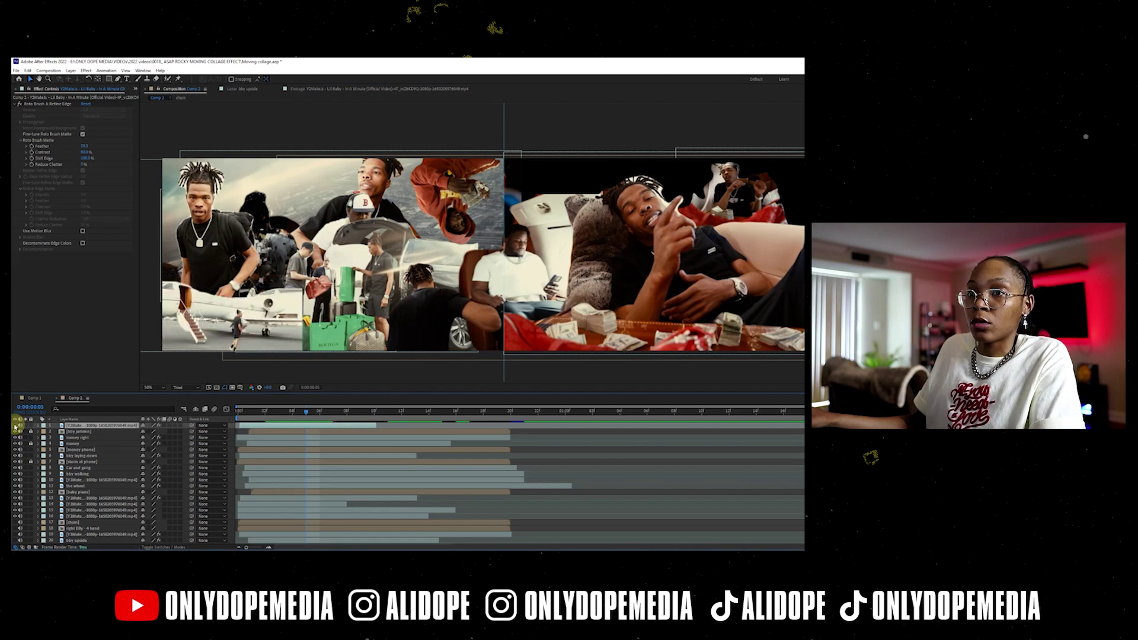
{"action": "left_click_drag", "start_coordinate": [355, 413], "coordinate": [317, 438]}
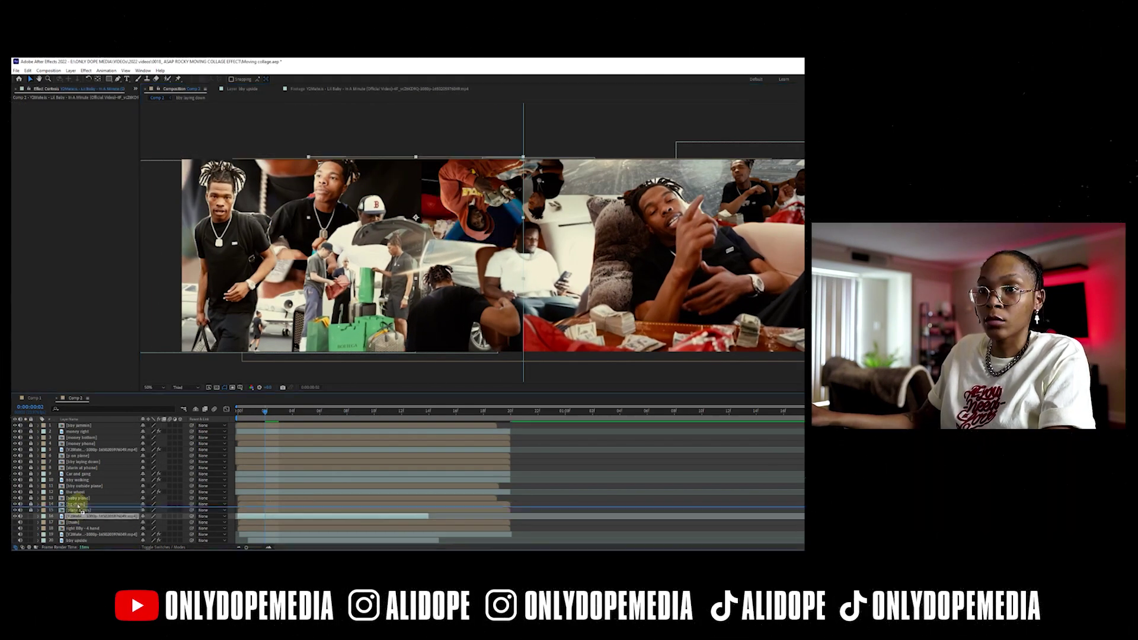
Step: Check the collage's motion up to frame 10 with the "bg jewelry" composition selected
{"action": "left_click", "coordinate": [77, 504]}
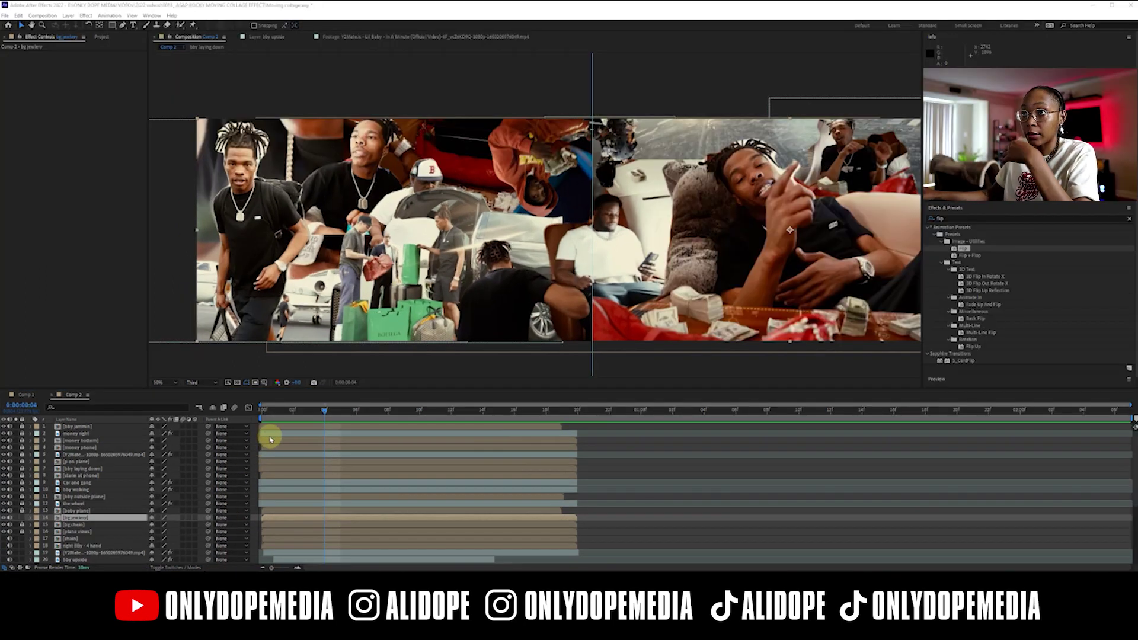
{"action": "left_click_drag", "start_coordinate": [301, 410], "coordinate": [366, 412]}
{"action": "key", "text": "Page_Down"}
{"action": "key", "text": "Page_Down"}
{"action": "key", "text": "Page_Down"}
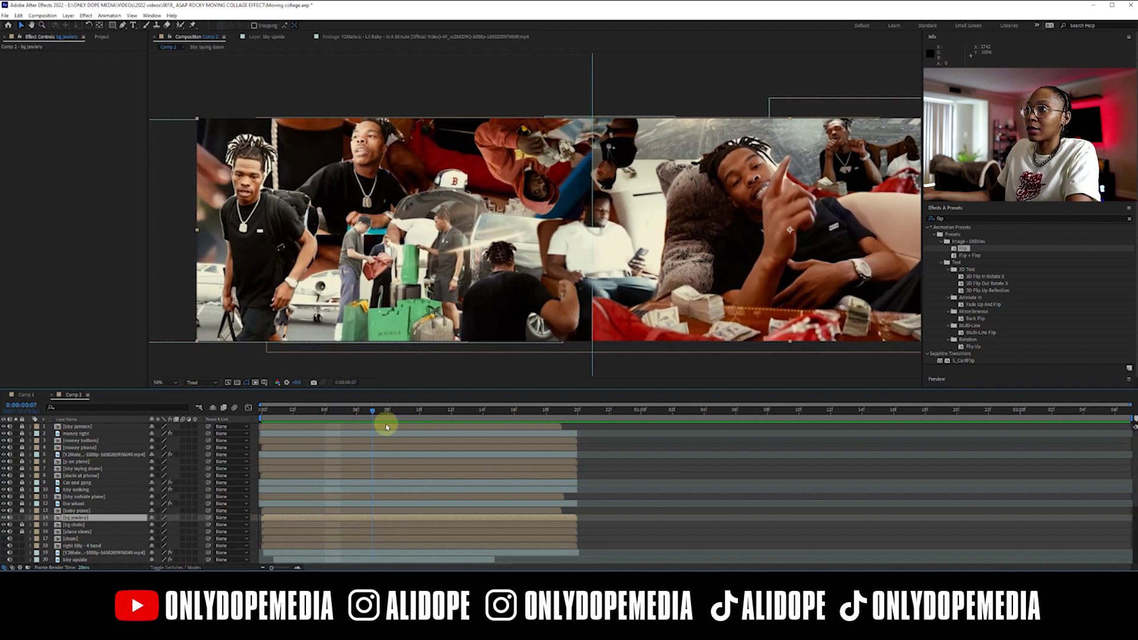
{"action": "key", "text": "Page_Down"}
{"action": "key", "text": "Page_Down"}
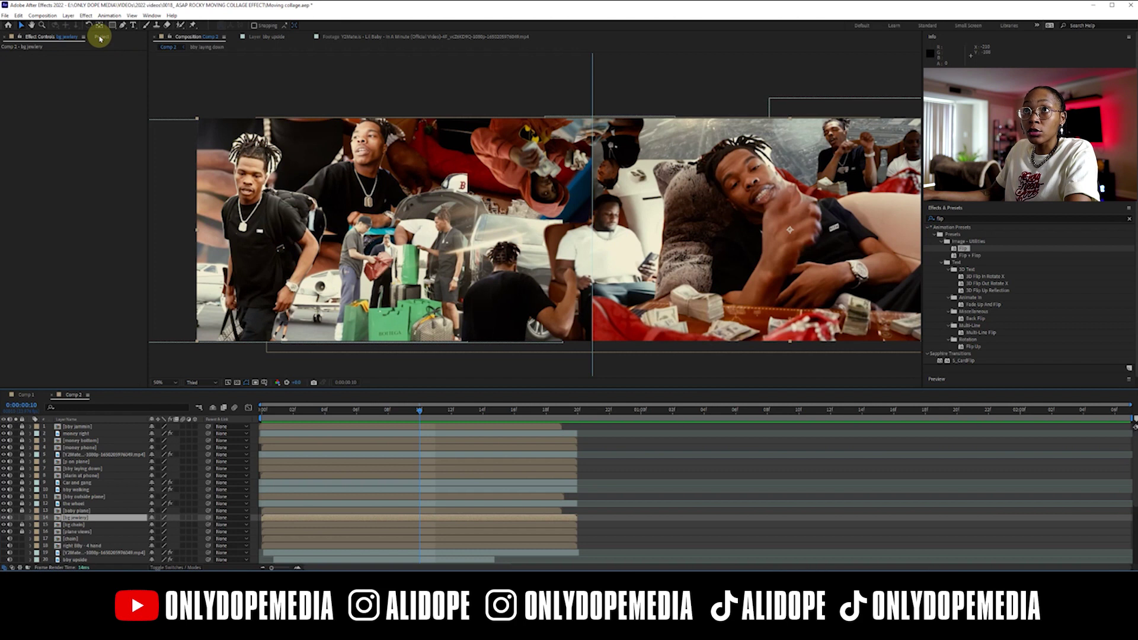
Step: Draw a closed curved Pen tool mask on the "bg jewelry" composition around the upside-down figure, and check it on earlier frames
{"action": "left_click", "coordinate": [120, 27]}
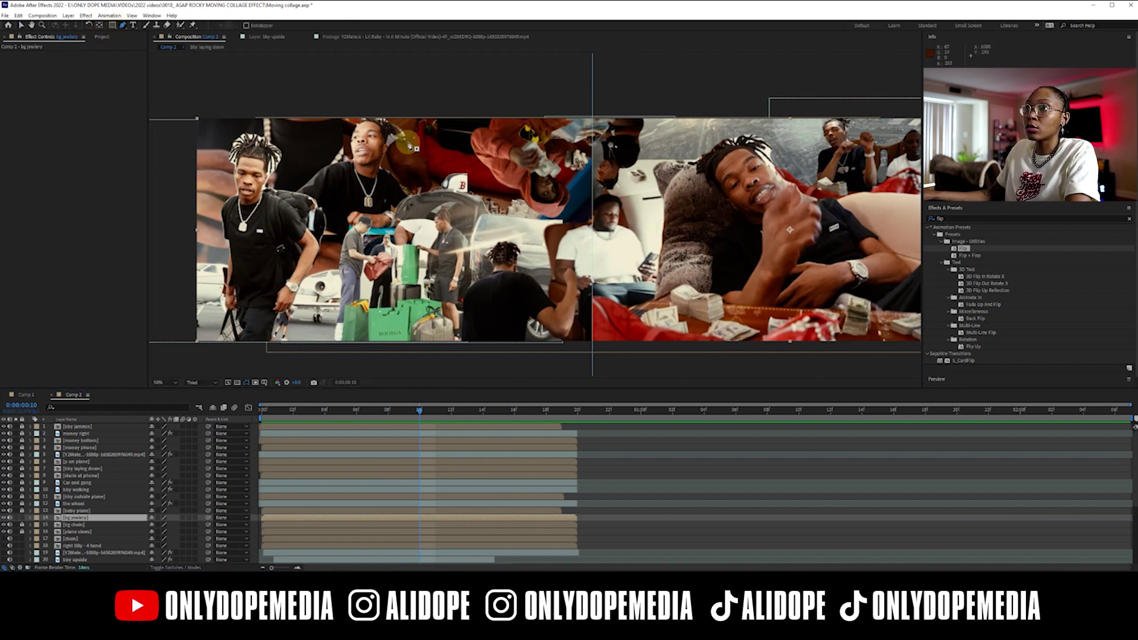
{"action": "left_click", "coordinate": [402, 117]}
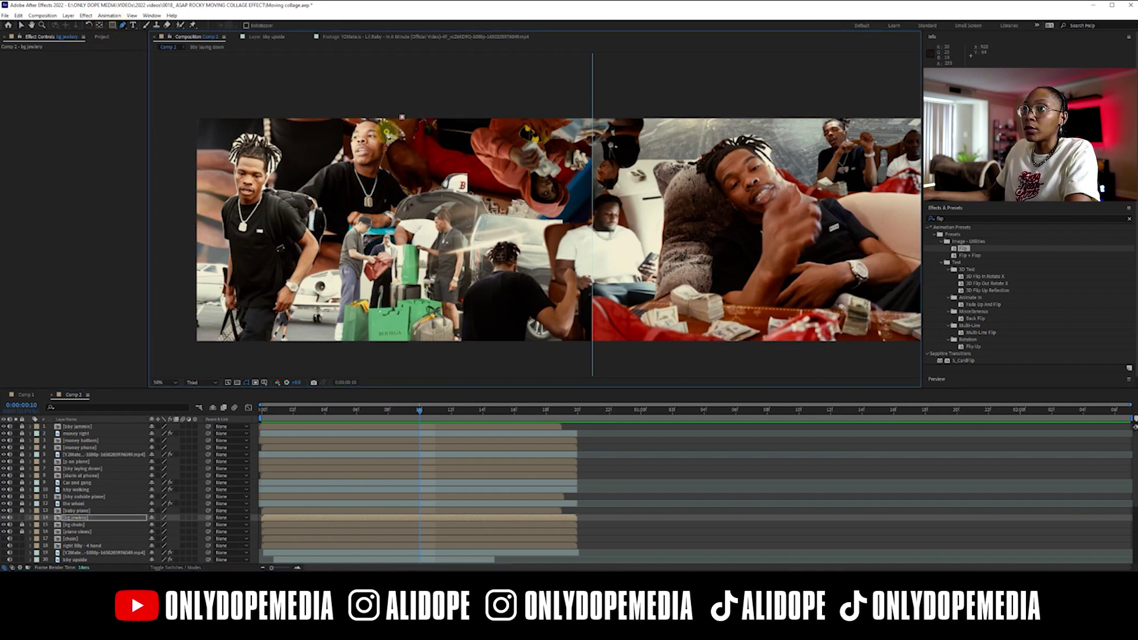
{"action": "left_click", "coordinate": [413, 245]}
{"action": "left_click", "coordinate": [624, 95]}
{"action": "left_click", "coordinate": [455, 93]}
{"action": "left_click", "coordinate": [439, 95]}
{"action": "left_click", "coordinate": [403, 119]}
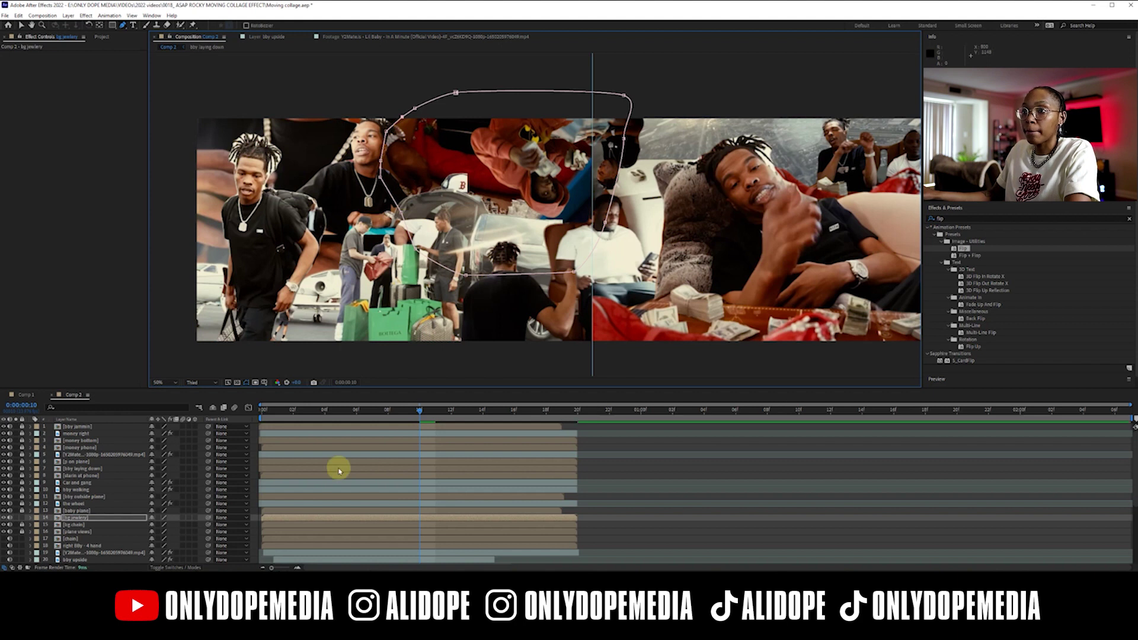
{"action": "left_click", "coordinate": [628, 480]}
{"action": "left_click_drag", "start_coordinate": [392, 412], "coordinate": [368, 408]}
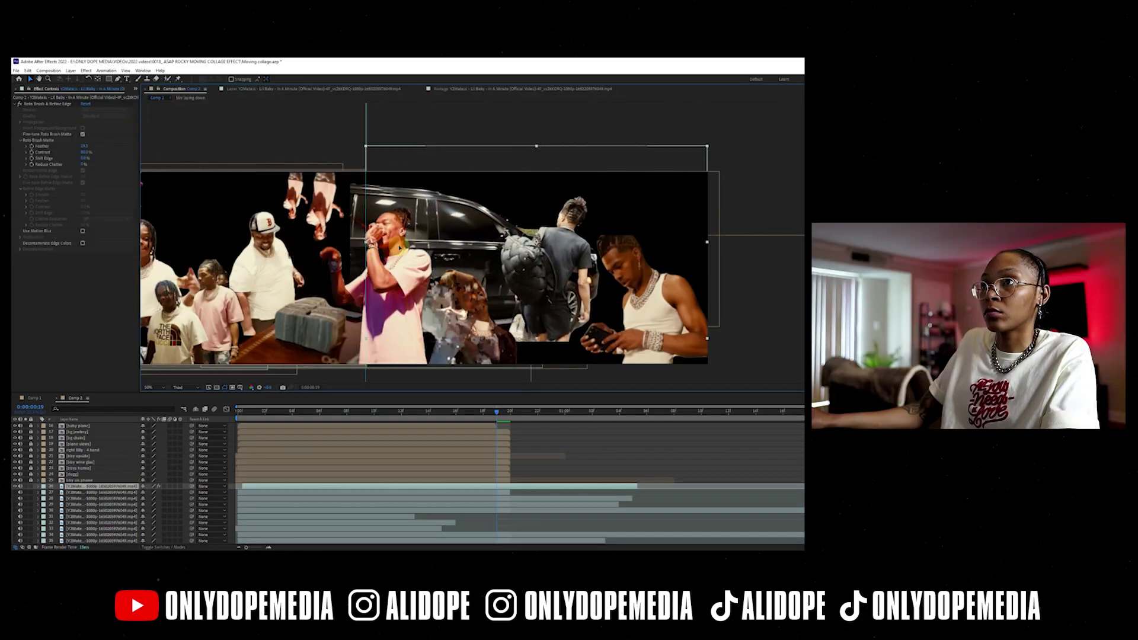
Step: Scale down the clip of the man walking beside the black SUV and rename its layer "bby outside truck"
{"action": "left_click_drag", "start_coordinate": [545, 270], "coordinate": [494, 255]}
{"action": "left_click", "coordinate": [80, 486]}
{"action": "key", "text": "Return"}
{"action": "type", "text": "bby outside truck"}
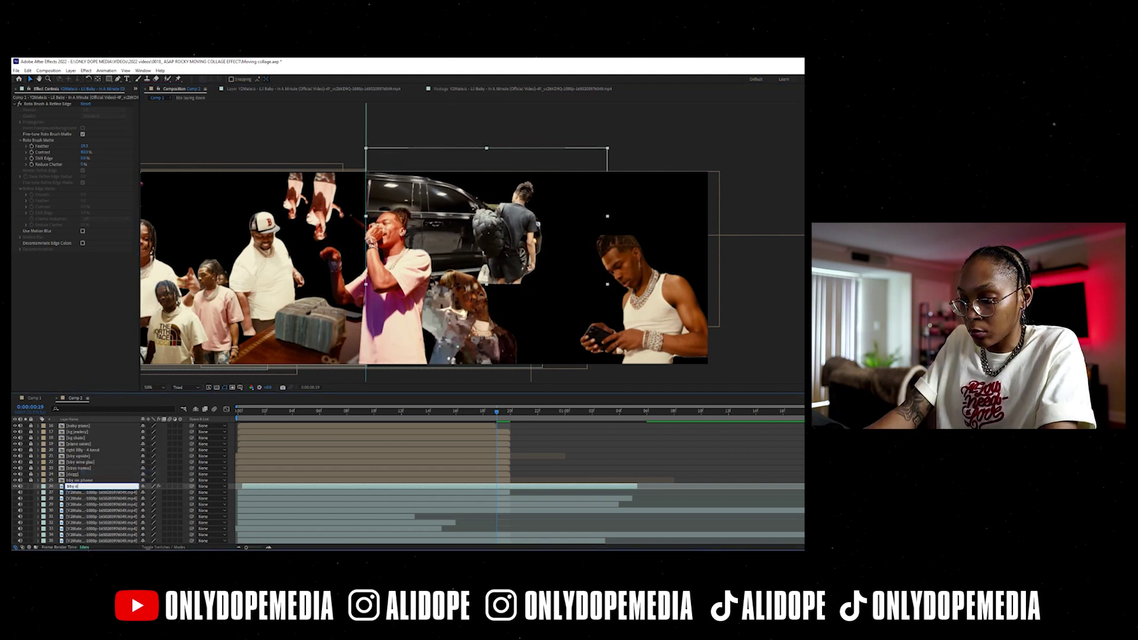
{"action": "key", "text": "Return"}
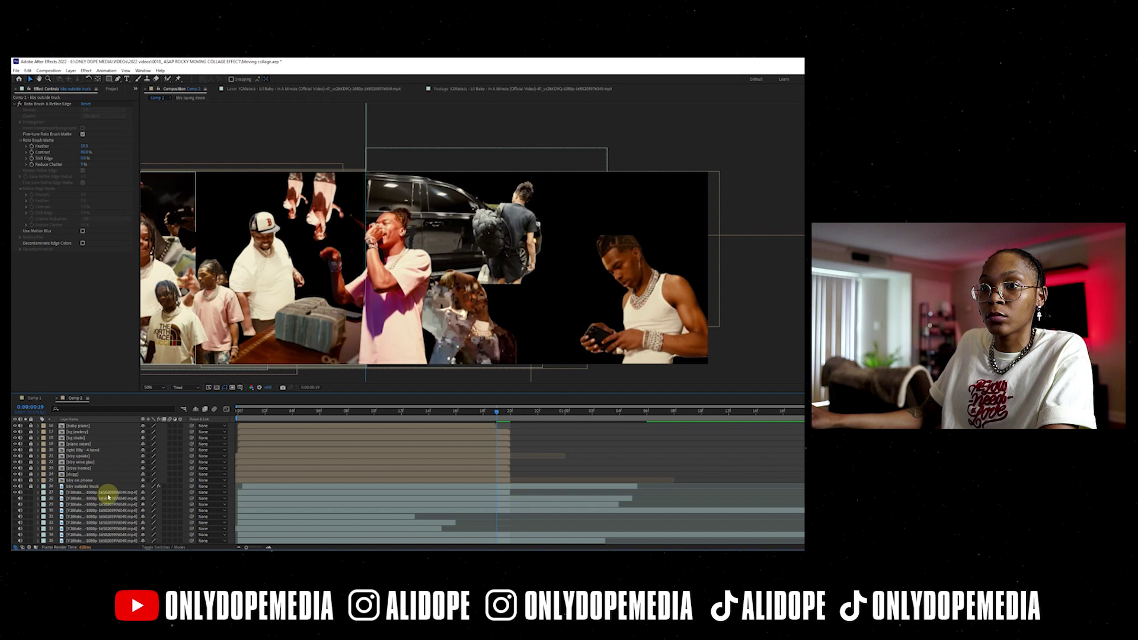
Step: Shrink the next group clip and move it to the canvas's lower edge, beside the man holding a phone
{"action": "left_click", "coordinate": [250, 492]}
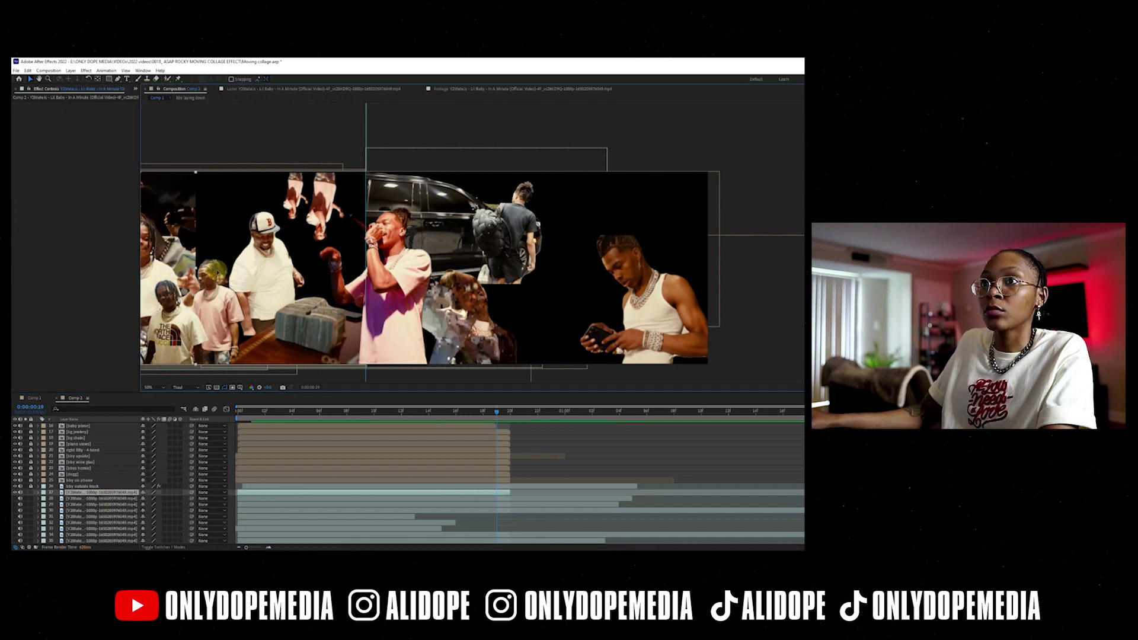
{"action": "left_click_drag", "start_coordinate": [362, 196], "coordinate": [367, 219]}
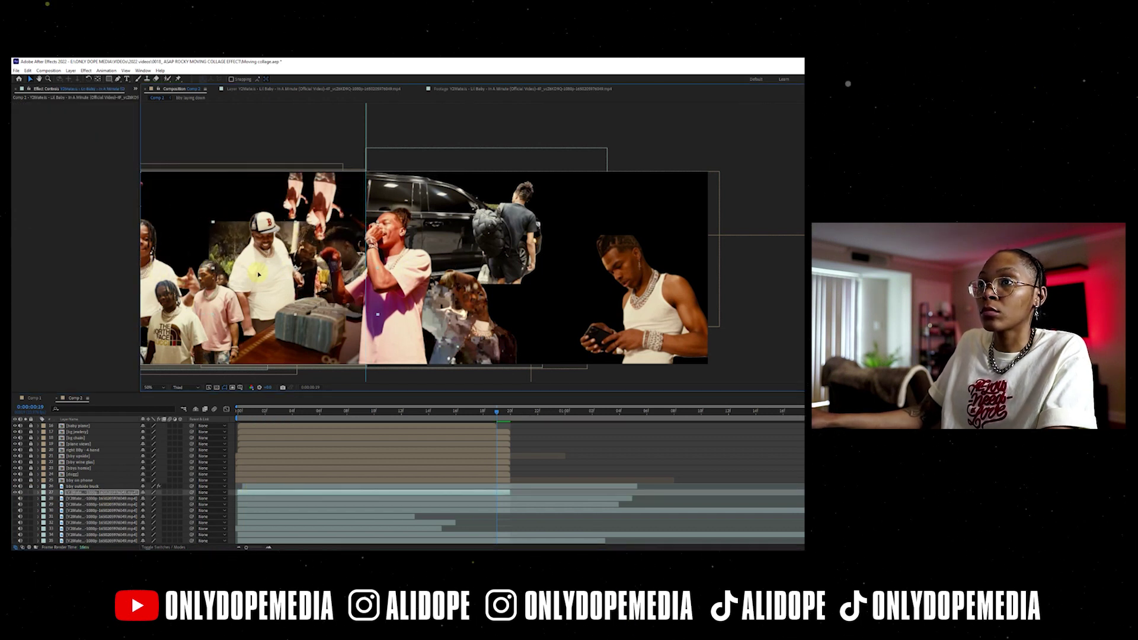
{"action": "left_click_drag", "start_coordinate": [246, 234], "coordinate": [440, 335]}
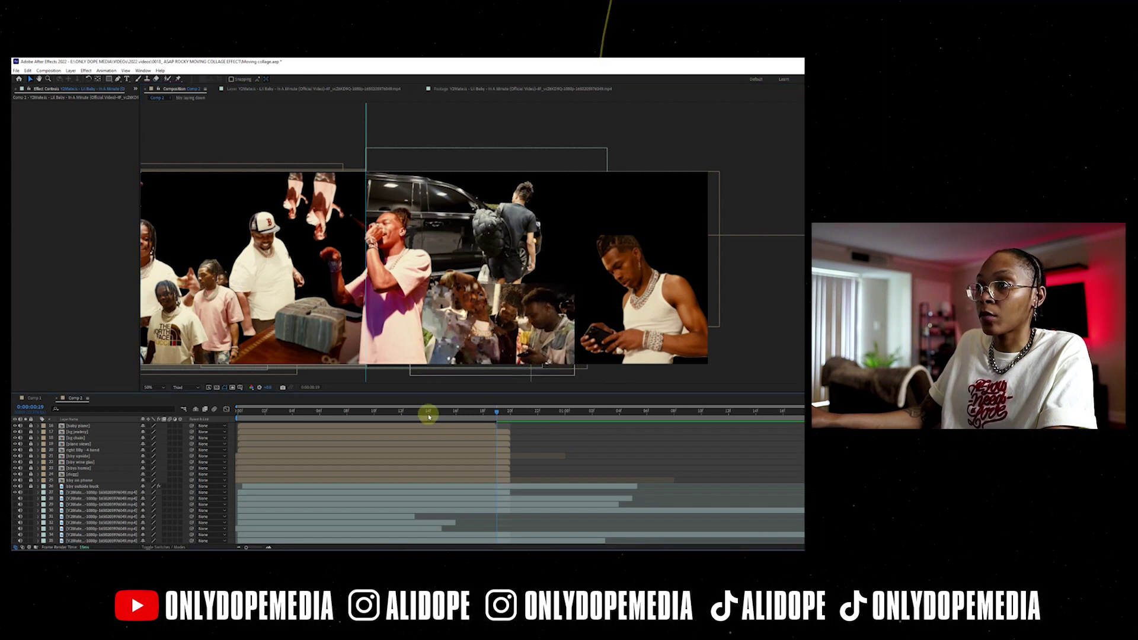
Step: Unlock the "bby outside truck" clip and shift it earlier so it covers the start of the timeline
{"action": "left_click", "coordinate": [509, 412]}
{"action": "left_click", "coordinate": [275, 490]}
{"action": "left_click", "coordinate": [33, 486]}
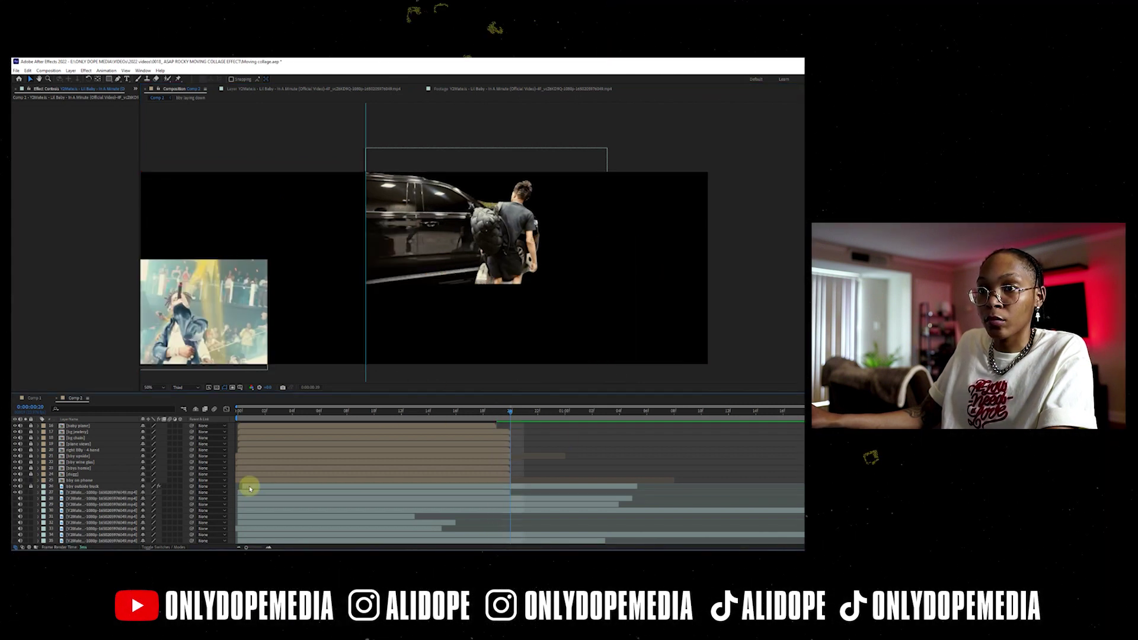
Step: Fine-tune the position of the group clip at frame 18 and rename its layer "bby and gang"
{"action": "left_click", "coordinate": [276, 493]}
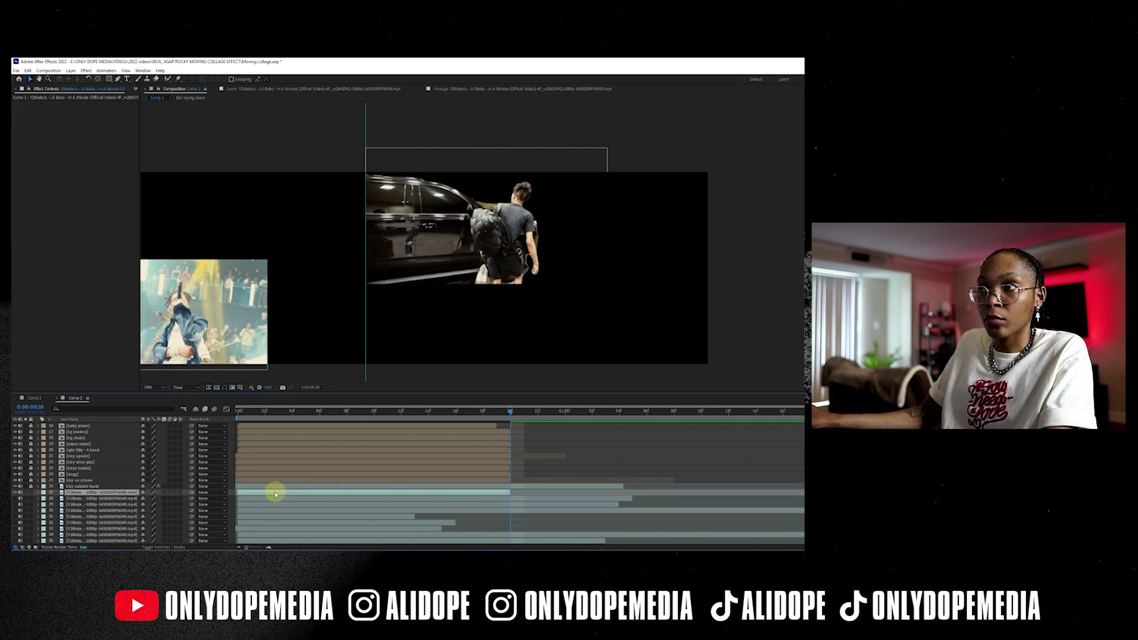
{"action": "left_click", "coordinate": [483, 411]}
{"action": "left_click_drag", "start_coordinate": [485, 335], "coordinate": [486, 337]}
{"action": "right_click", "coordinate": [91, 492]}
{"action": "left_click", "coordinate": [99, 481]}
{"action": "type", "text": "bby and gang"}
{"action": "key", "text": "Return"}
Step: Place the blue-lit audience clip along the canvas's upper edge behind the man in the cap and the singer, and rename it "crowd"
{"action": "left_click", "coordinate": [41, 498]}
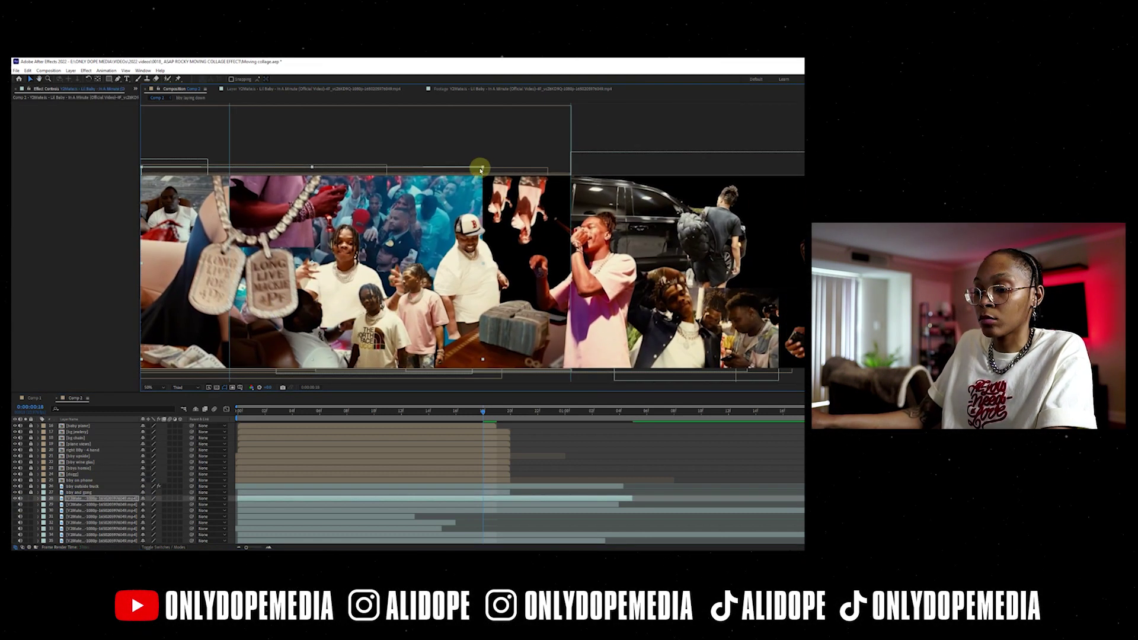
{"action": "left_click_drag", "start_coordinate": [308, 255], "coordinate": [538, 304]}
{"action": "left_click_drag", "start_coordinate": [566, 242], "coordinate": [563, 274]}
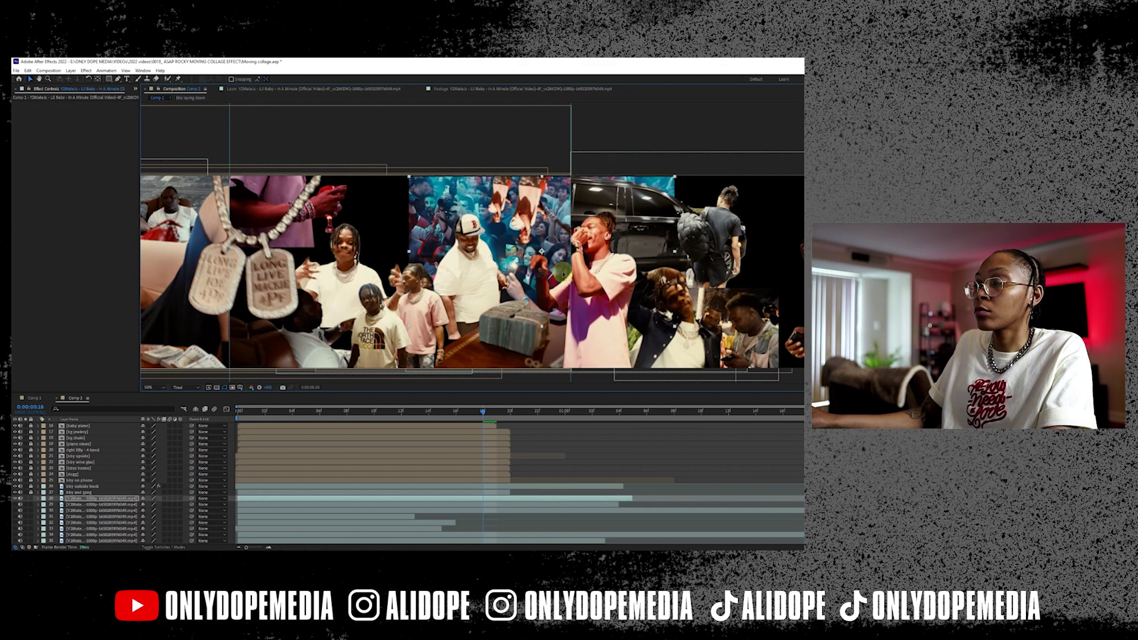
{"action": "type", "text": "crowd"}
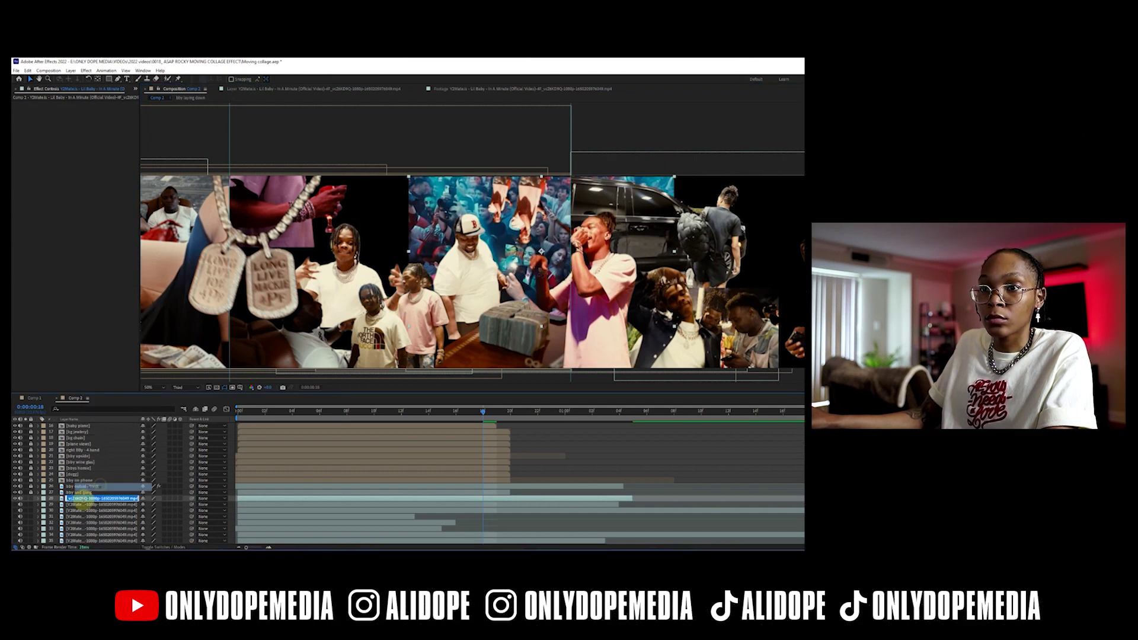
{"action": "key", "text": "Return"}
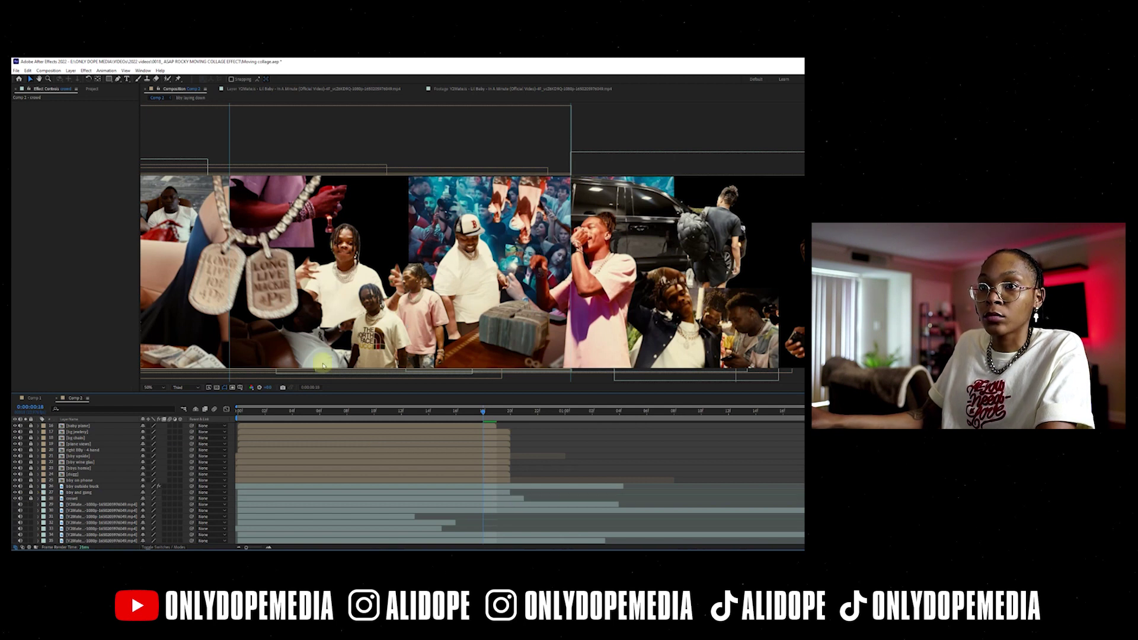
Step: Unlock the composition of the man in the white T-shirt and nudge him closer to the man in pink
{"action": "left_click", "coordinate": [79, 469]}
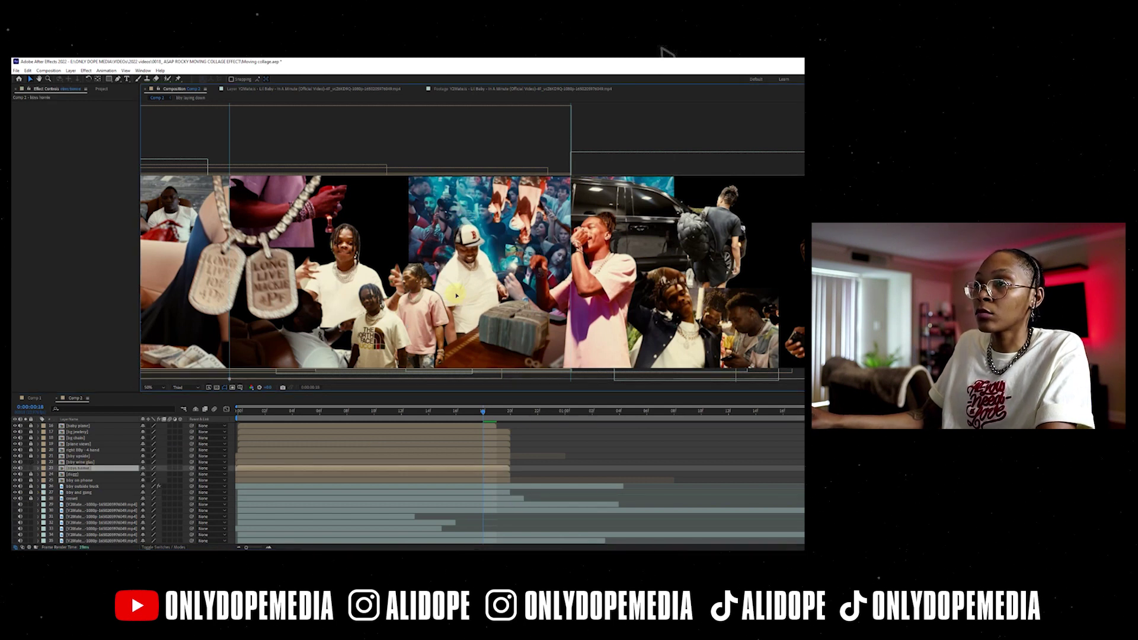
{"action": "left_click", "coordinate": [31, 467]}
{"action": "left_click", "coordinate": [30, 461]}
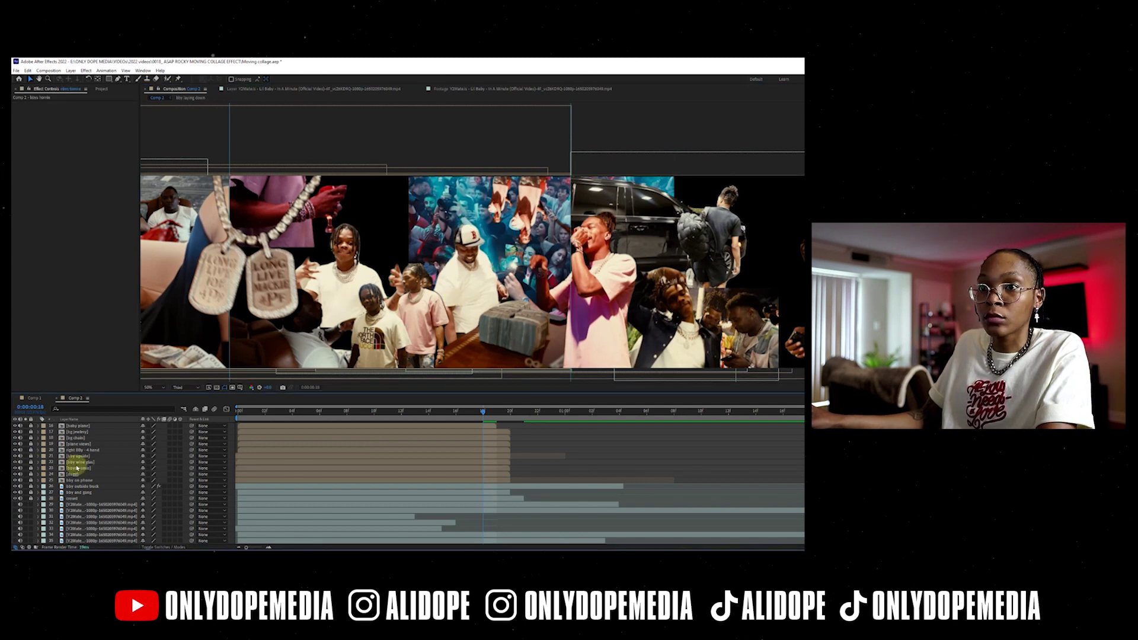
{"action": "left_click", "coordinate": [31, 474]}
{"action": "left_click", "coordinate": [77, 474]}
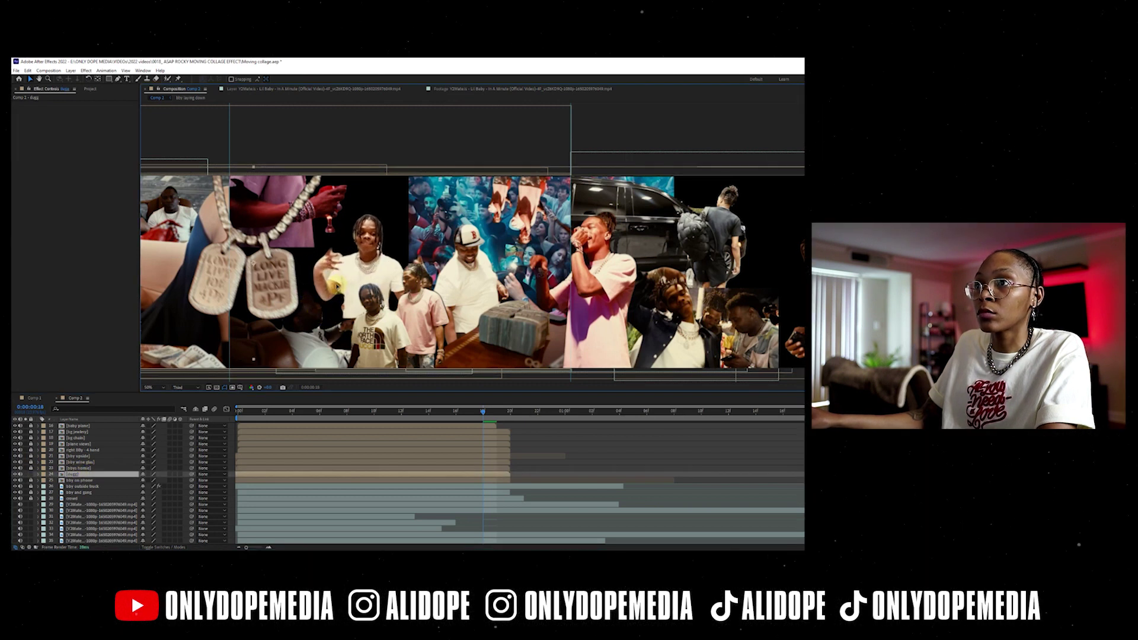
Step: Reveal the next group clip and arrange it with "bby and gang" behind the white T-shirt man and beside the man with the phone
{"action": "left_click", "coordinate": [15, 505]}
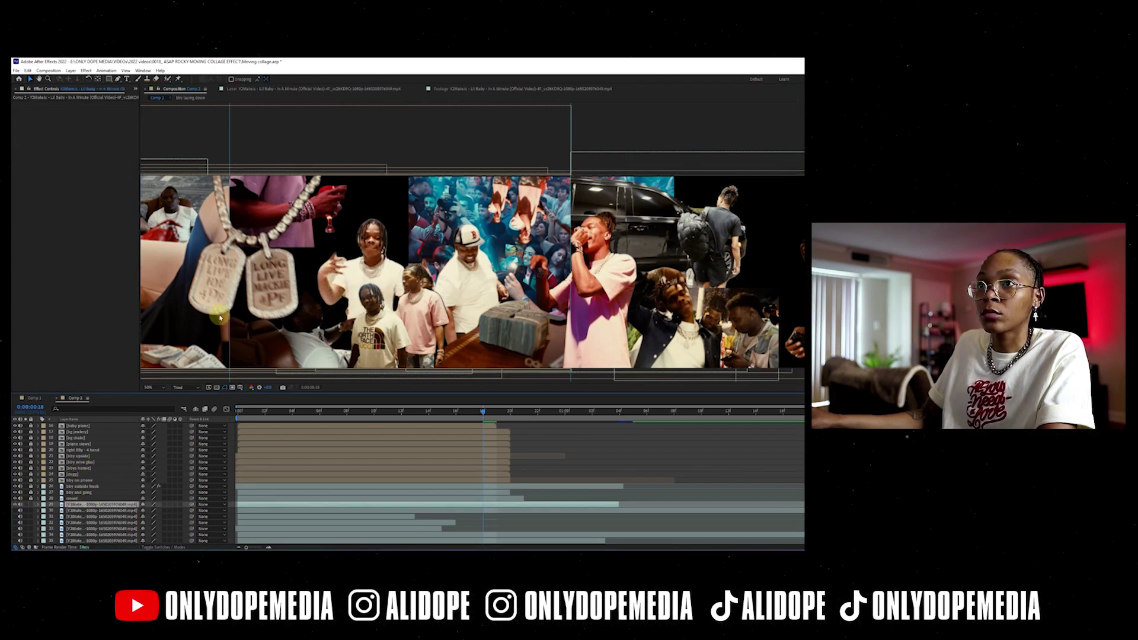
{"action": "left_click_drag", "start_coordinate": [720, 240], "coordinate": [256, 211]}
{"action": "left_click", "coordinate": [31, 492]}
{"action": "left_click", "coordinate": [79, 492]}
{"action": "left_click", "coordinate": [676, 302]}
{"action": "left_click_drag", "start_coordinate": [693, 287], "coordinate": [720, 272]}
{"action": "left_click_drag", "start_coordinate": [669, 315], "coordinate": [695, 306]}
Step: Trim the end of the newly placed group clip, rename it "bby and gang" and lock it
{"action": "left_click_drag", "start_coordinate": [618, 505], "coordinate": [522, 503]}
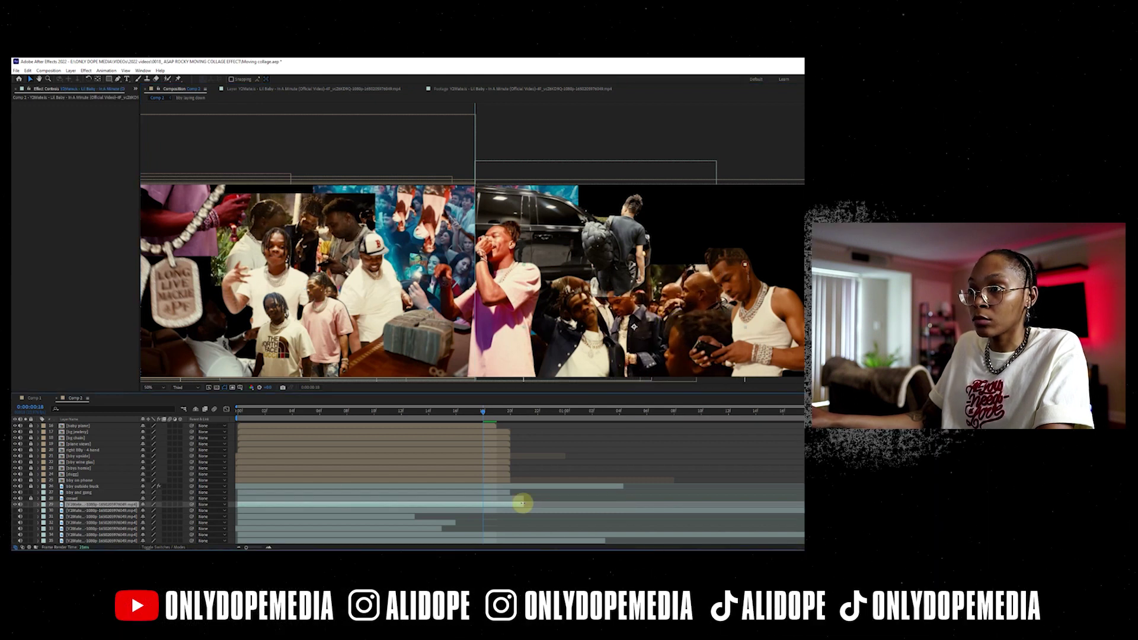
{"action": "right_click", "coordinate": [76, 504]}
{"action": "left_click", "coordinate": [84, 501]}
{"action": "type", "text": "bby and gang"}
{"action": "key", "text": "Return"}
{"action": "left_click", "coordinate": [30, 504]}
{"action": "left_click", "coordinate": [17, 510]}
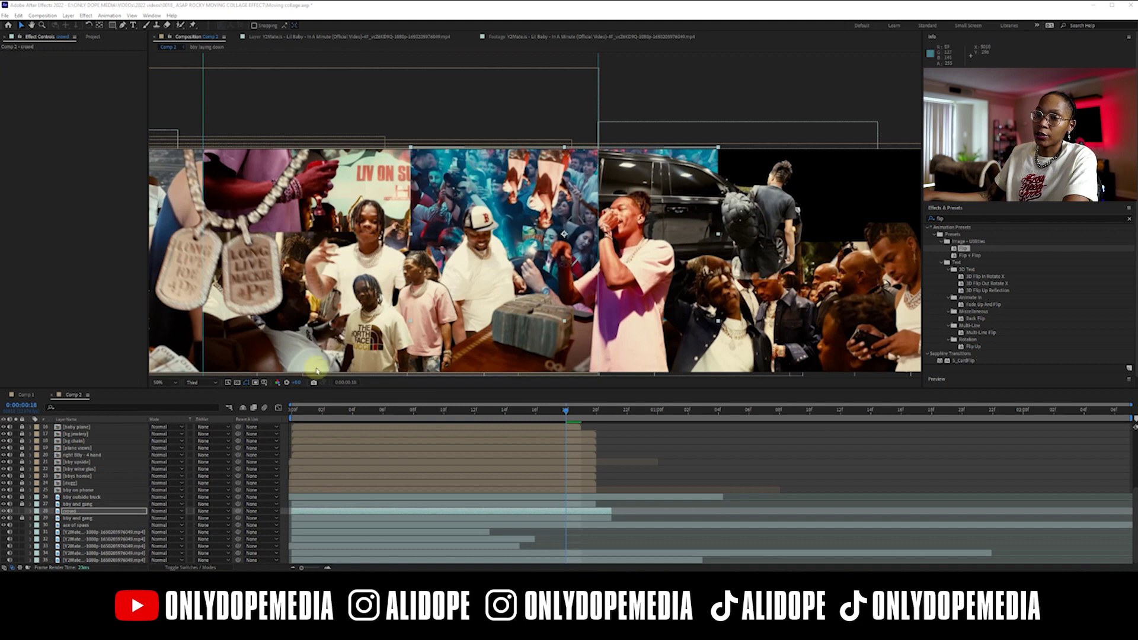
Step: Set the blending mode of the "crowd" layer to Lighten
{"action": "left_click", "coordinate": [3, 511]}
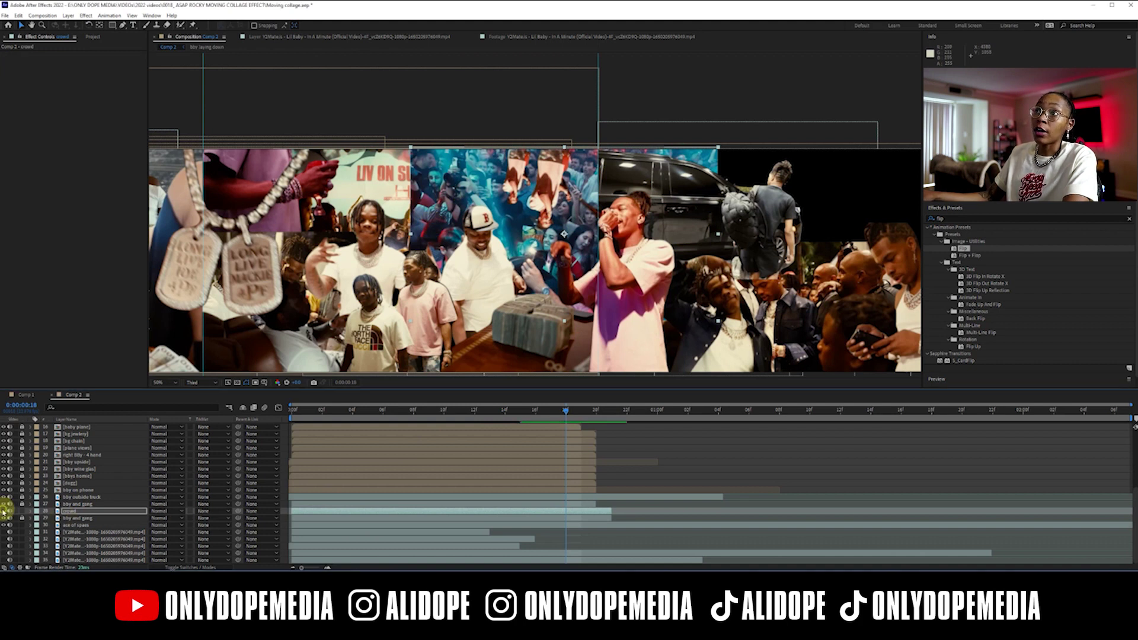
{"action": "left_click", "coordinate": [3, 511]}
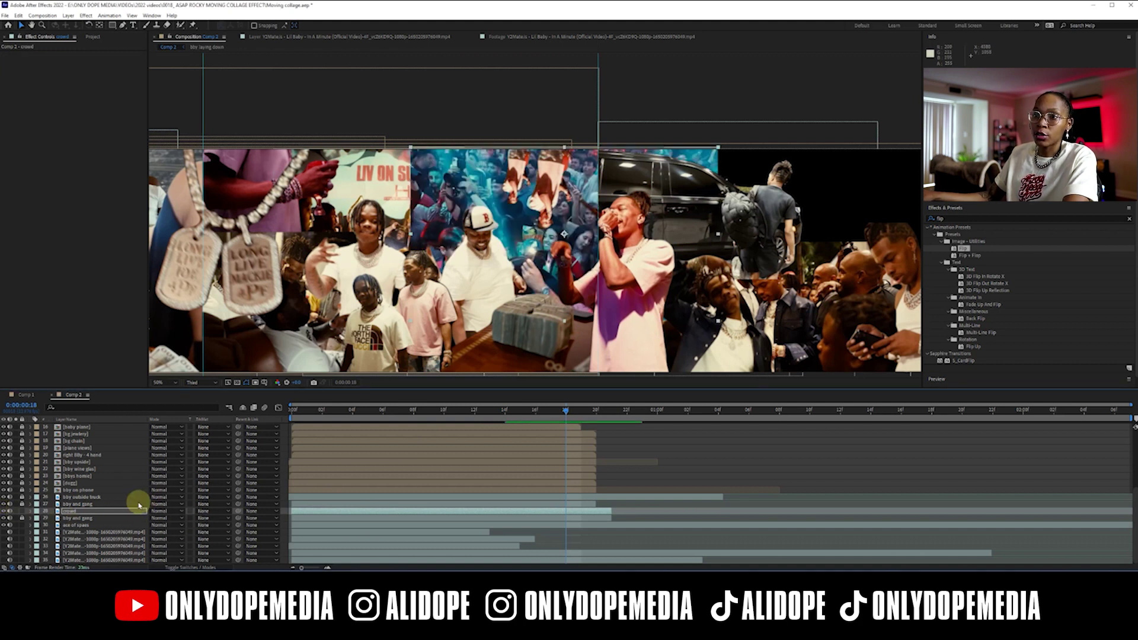
{"action": "left_click", "coordinate": [168, 512]}
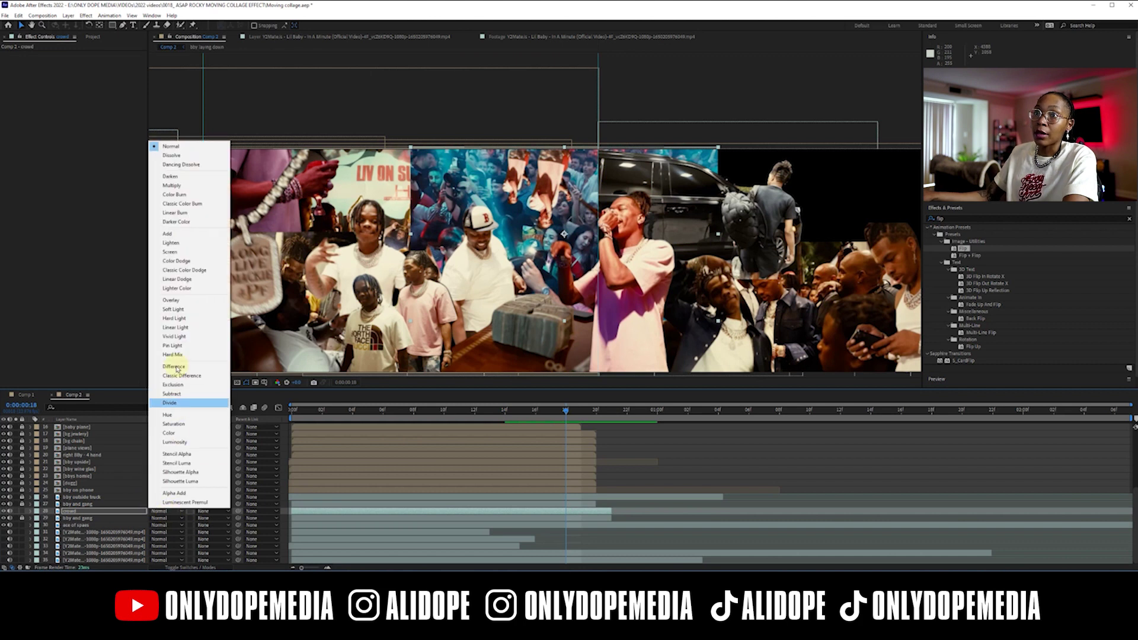
{"action": "left_click", "coordinate": [172, 243]}
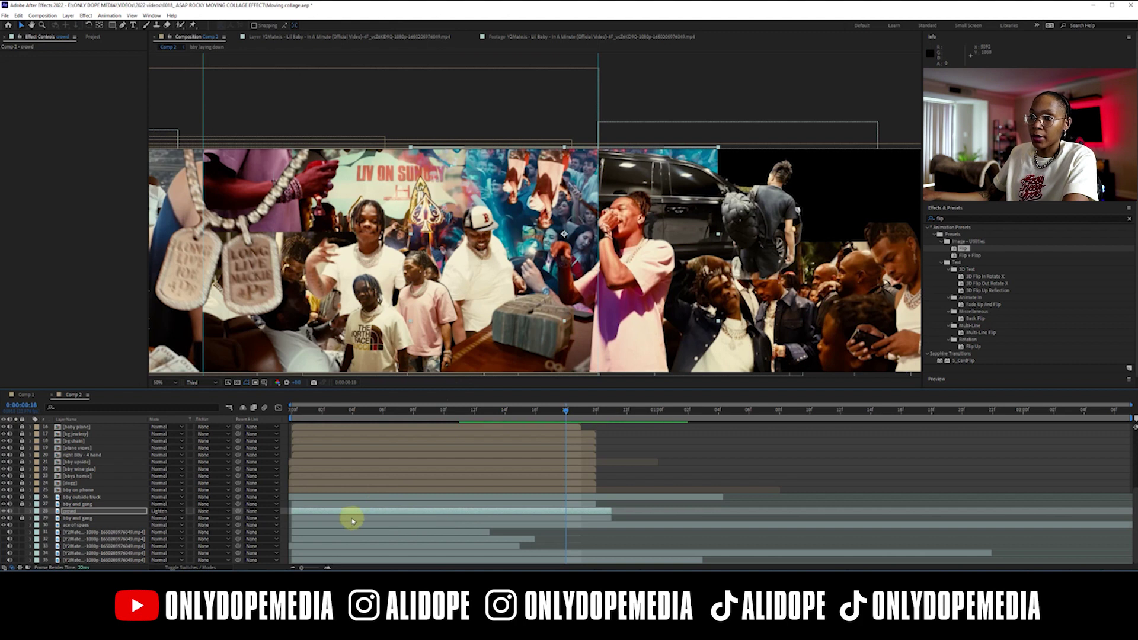
Step: Duplicate the first short unnamed clip in the stack and try Time-Reverse Layer on the copy
{"action": "left_click", "coordinate": [714, 532]}
{"action": "left_click", "coordinate": [394, 533]}
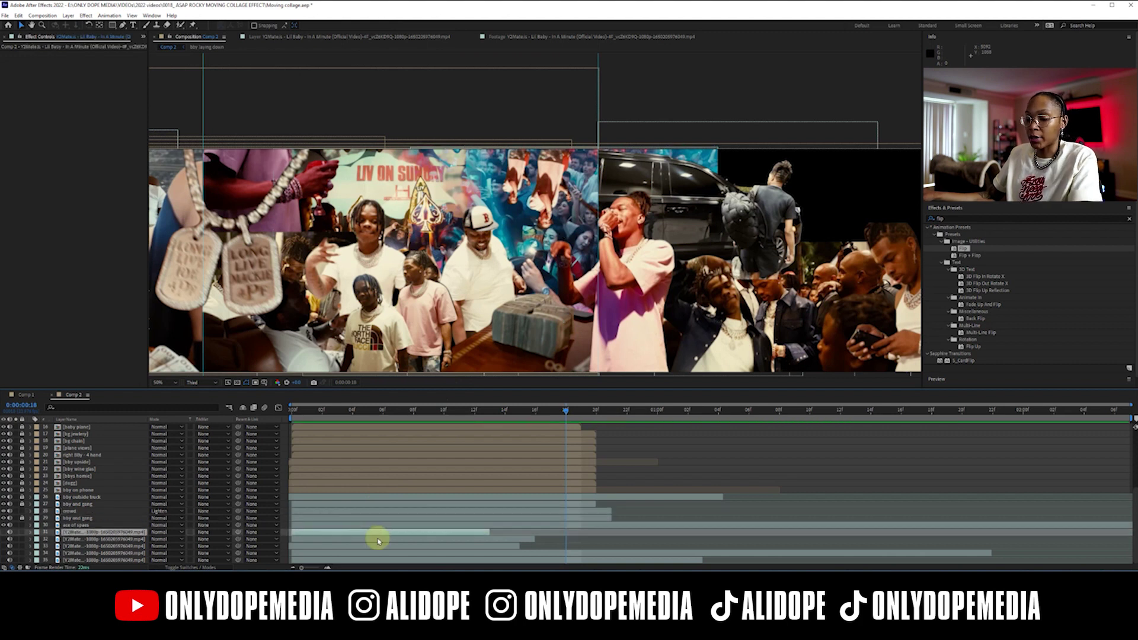
{"action": "key", "text": "ctrl+d"}
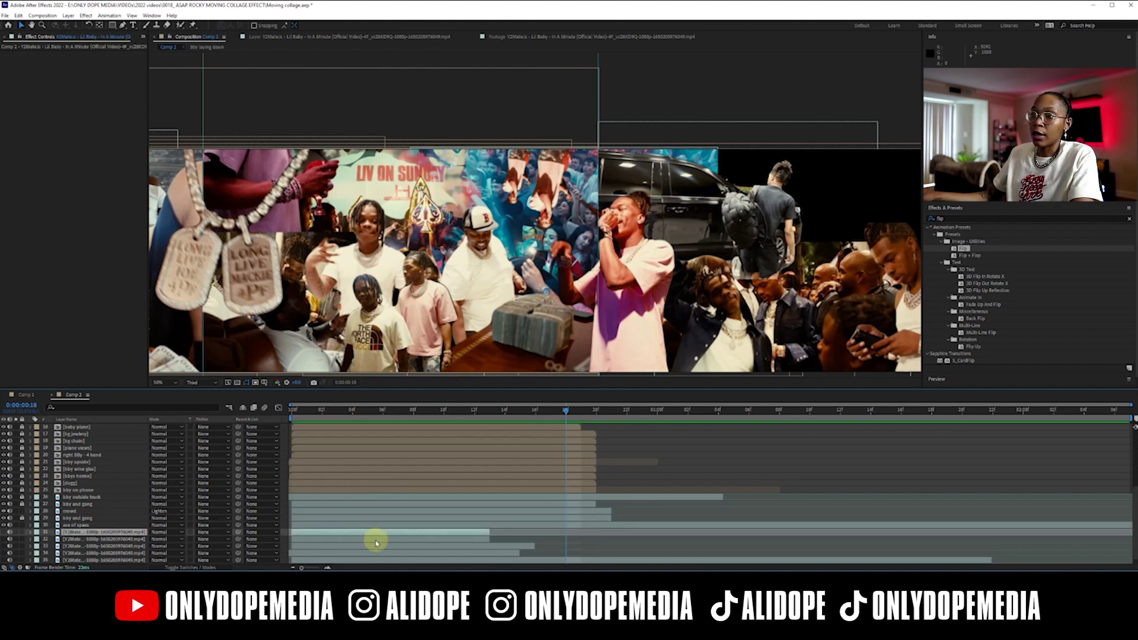
{"action": "right_click", "coordinate": [376, 543]}
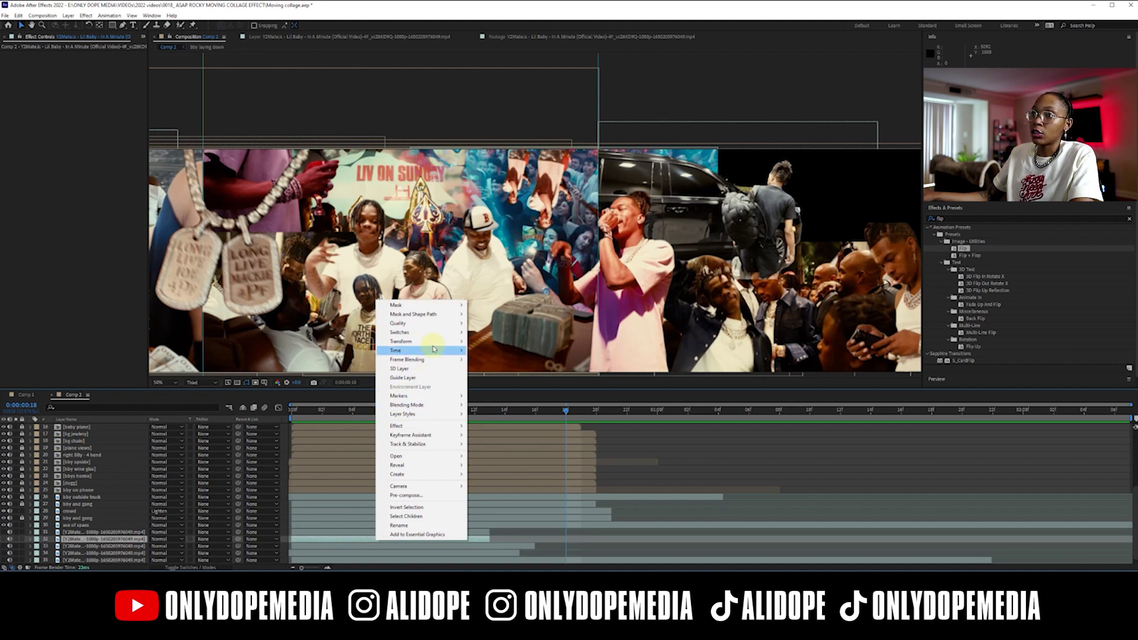
{"action": "mouse_move", "coordinate": [432, 351]}
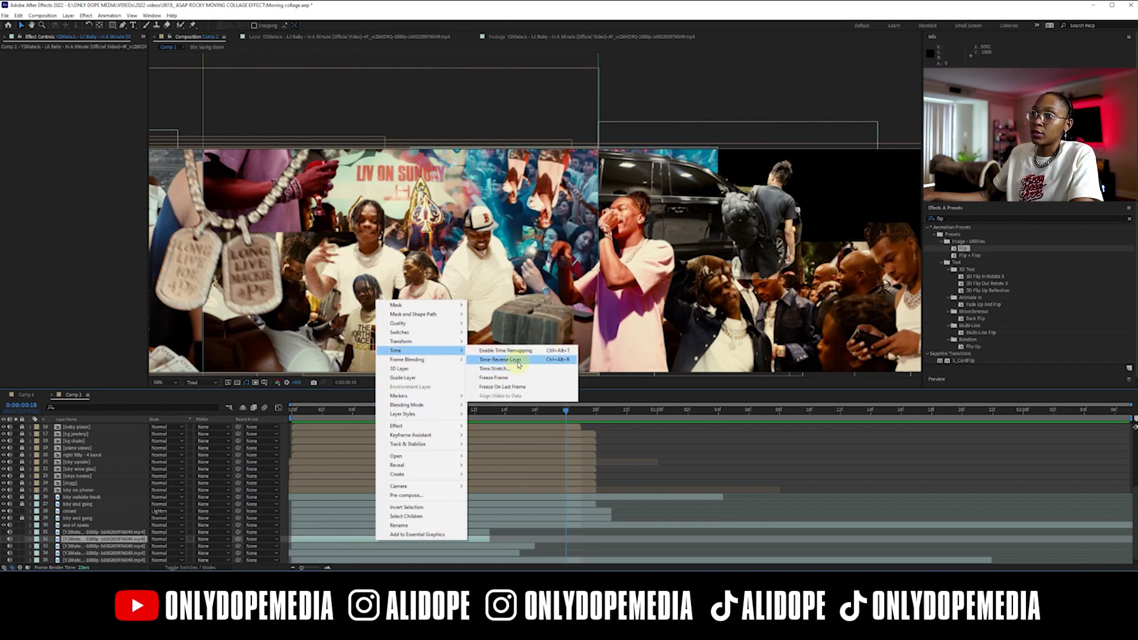
{"action": "left_click", "coordinate": [527, 360]}
{"action": "left_click", "coordinate": [735, 509]}
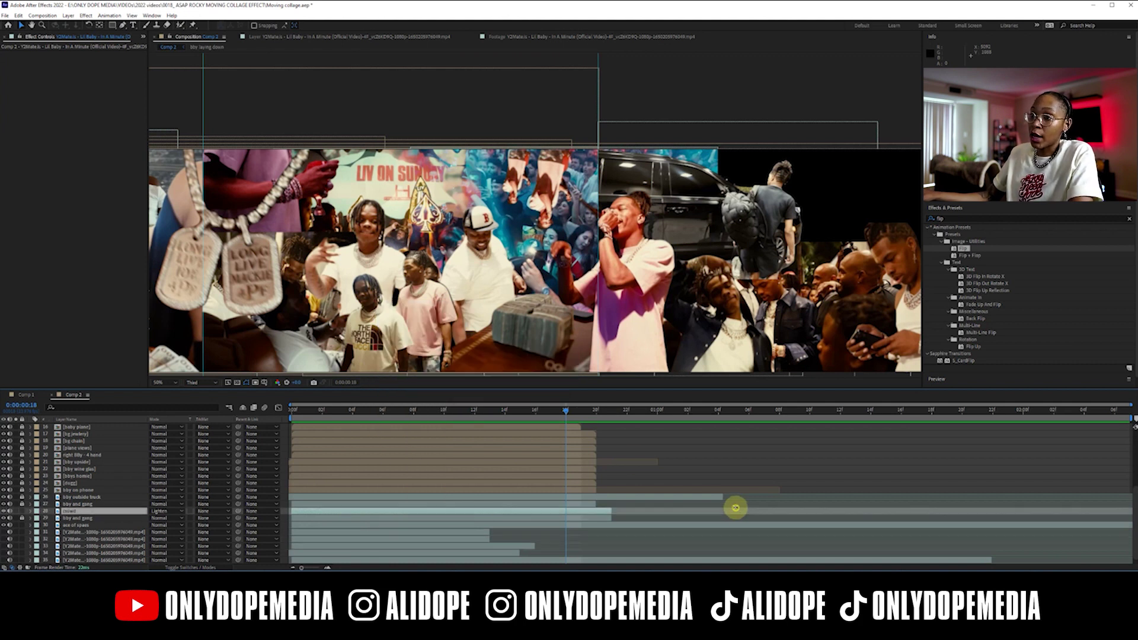
{"action": "key", "text": "ctrl+z"}
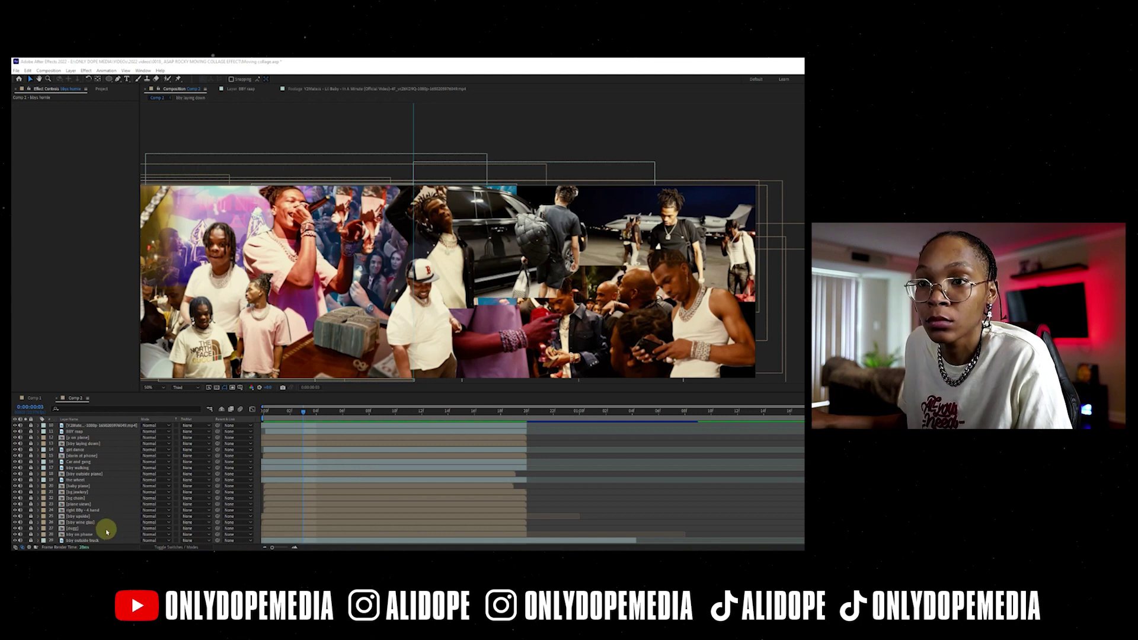
{"action": "scroll", "coordinate": [98, 529], "scroll_direction": "down", "scroll_amount": 2}
{"action": "scroll", "coordinate": [95, 524], "scroll_direction": "up", "scroll_amount": 4}
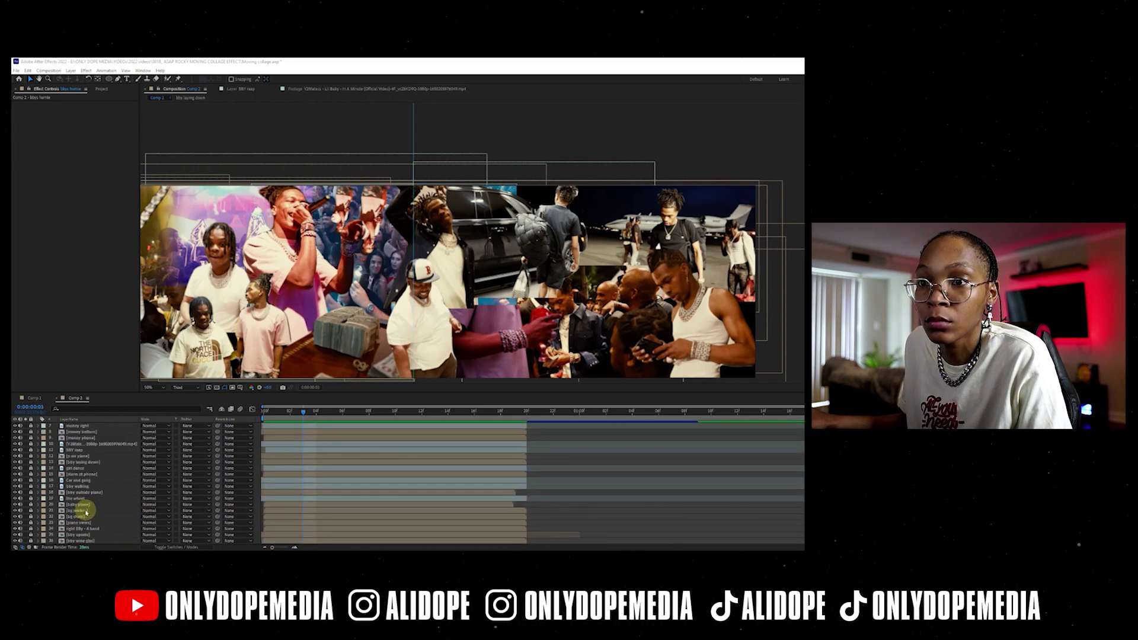
Step: Move the "bby wine glas" layer directly below "bg jewelry", enlarge and reposition it between the white T-shirt man and the crowd, and lock it
{"action": "scroll", "coordinate": [101, 510], "scroll_direction": "down", "scroll_amount": 4}
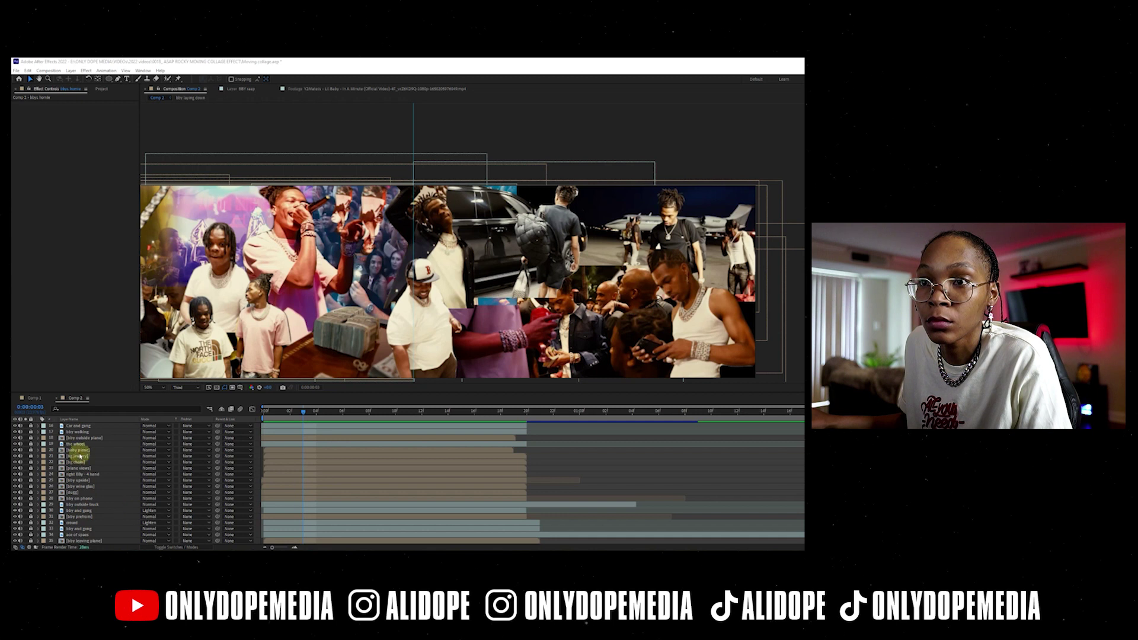
{"action": "left_click_drag", "start_coordinate": [49, 489], "coordinate": [88, 461]}
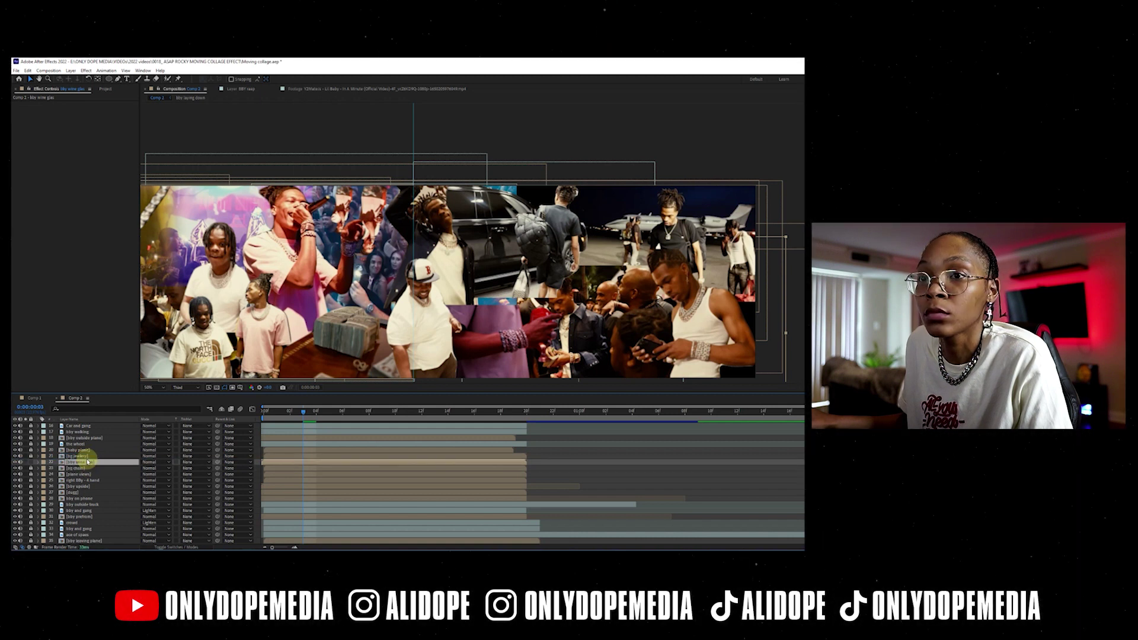
{"action": "mouse_move", "coordinate": [486, 326]}
{"action": "left_mouse_down"}
{"action": "mouse_move", "coordinate": [492, 316]}
{"action": "mouse_move", "coordinate": [470, 321]}
{"action": "left_mouse_up"}
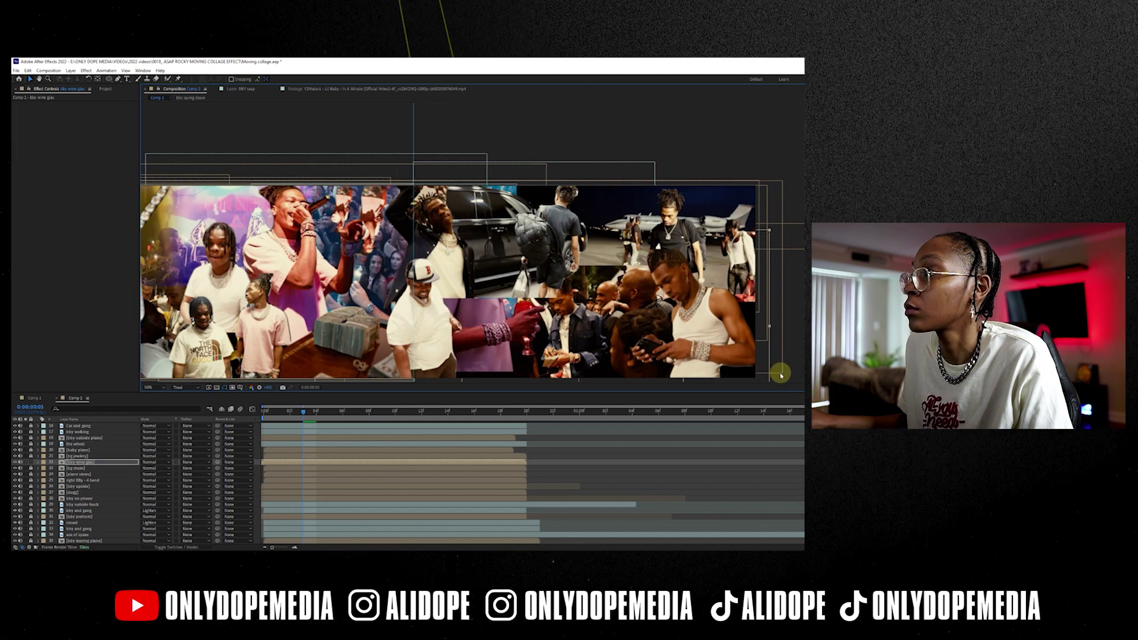
{"action": "left_click_drag", "start_coordinate": [769, 230], "coordinate": [774, 224]}
{"action": "left_click_drag", "start_coordinate": [544, 315], "coordinate": [529, 322]}
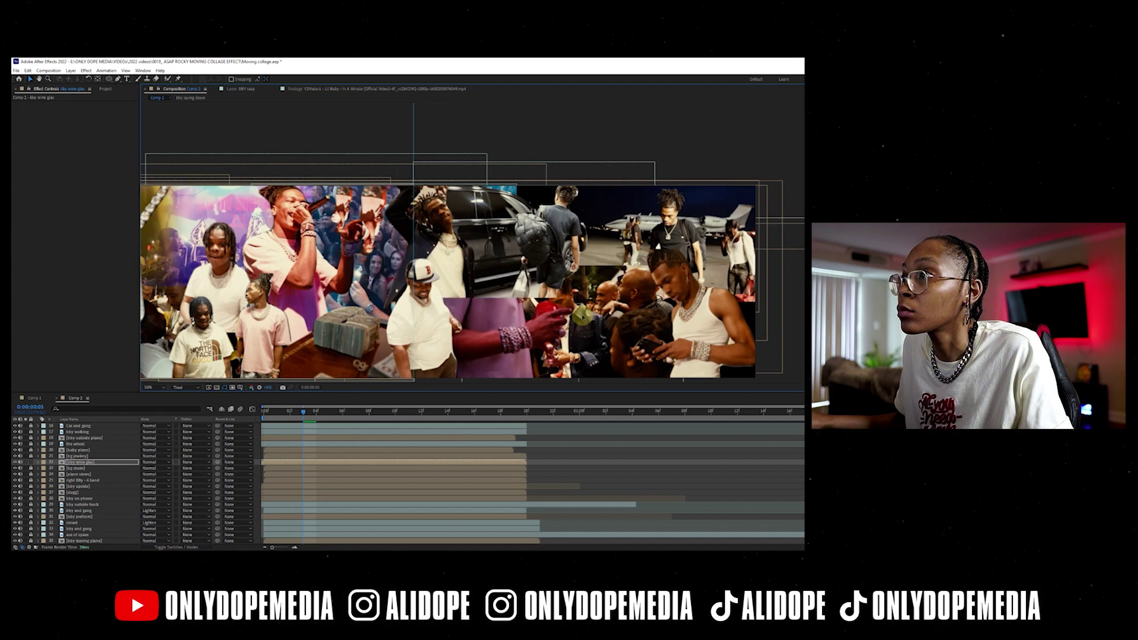
{"action": "left_click", "coordinate": [31, 462]}
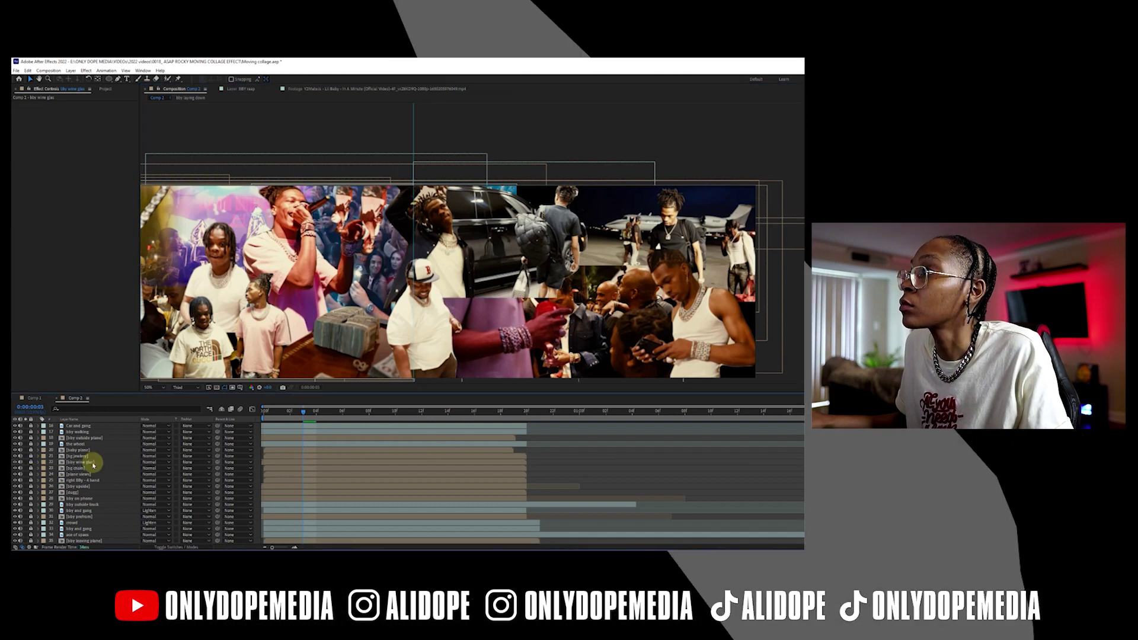
Step: Position the music video clip at the bottom of the stack behind the man with the phone at the collage's far end
{"action": "scroll", "coordinate": [107, 469], "scroll_direction": "up", "scroll_amount": 5}
{"action": "left_click", "coordinate": [422, 310]}
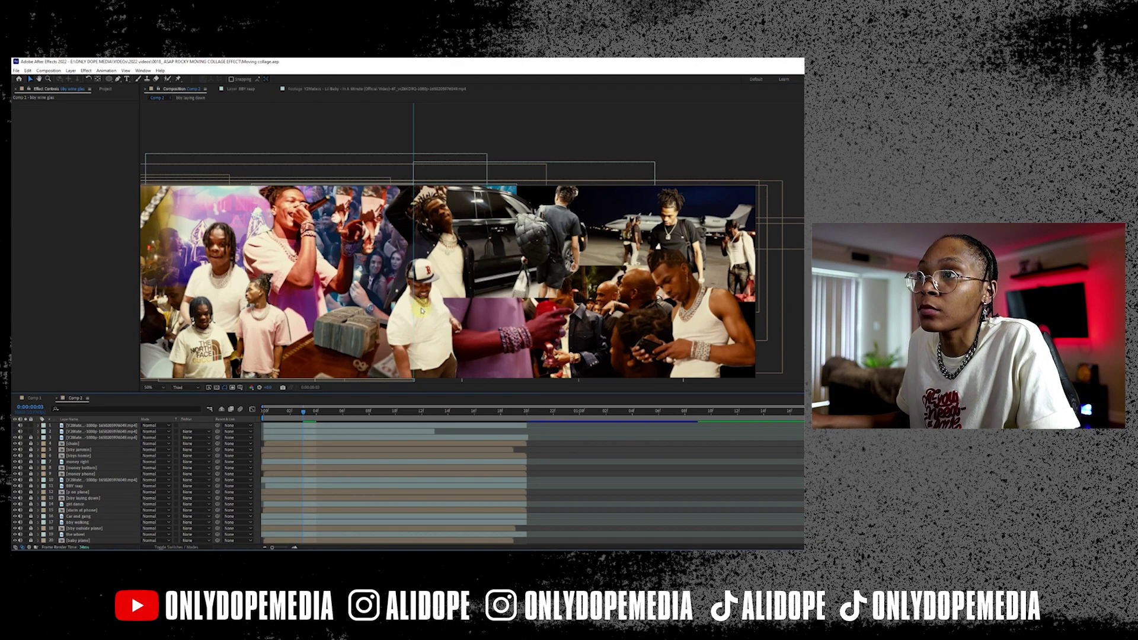
{"action": "scroll", "coordinate": [434, 295], "scroll_direction": "down", "scroll_amount": 3}
{"action": "scroll", "coordinate": [434, 294], "scroll_direction": "up", "scroll_amount": 1}
{"action": "left_click_drag", "start_coordinate": [435, 294], "coordinate": [378, 344]}
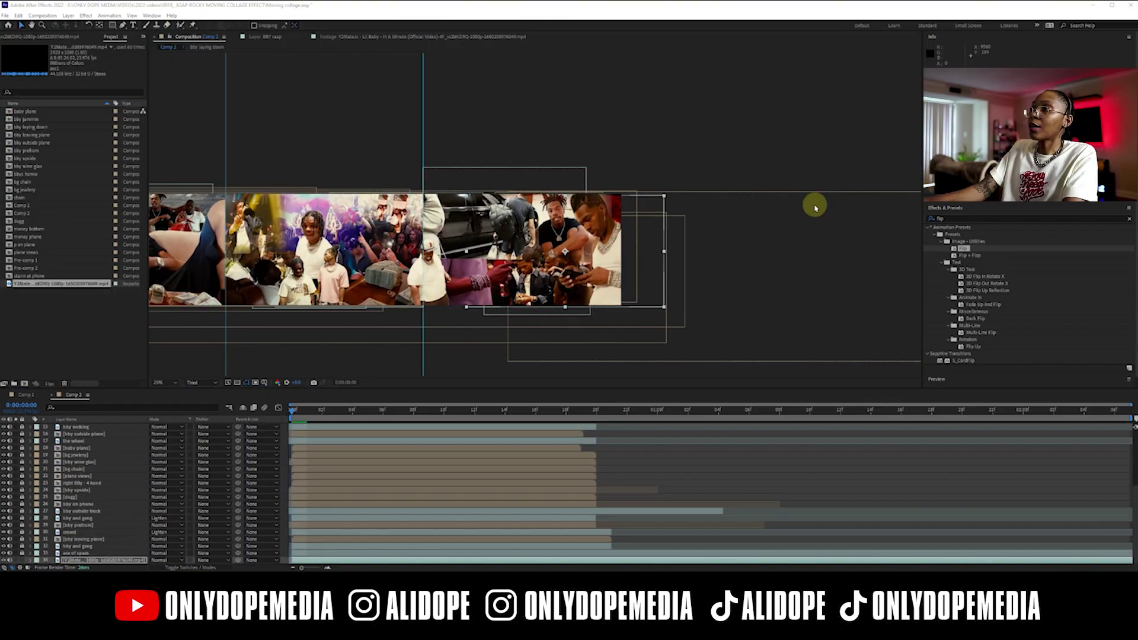
{"action": "scroll", "coordinate": [712, 157], "scroll_direction": "up", "scroll_amount": 3}
{"action": "scroll", "coordinate": [712, 156], "scroll_direction": "down", "scroll_amount": 3}
{"action": "scroll", "coordinate": [663, 211], "scroll_direction": "up", "scroll_amount": 3}
{"action": "left_click_drag", "start_coordinate": [673, 232], "coordinate": [546, 106]}
{"action": "scroll", "coordinate": [610, 151], "scroll_direction": "down", "scroll_amount": 1}
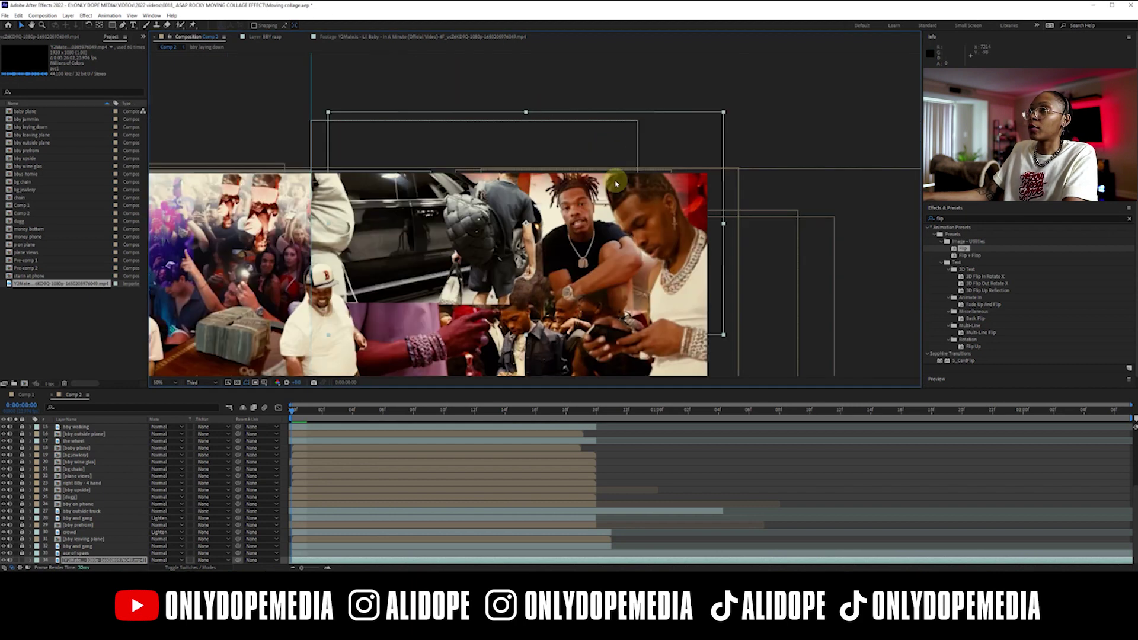
{"action": "left_click_drag", "start_coordinate": [657, 259], "coordinate": [663, 175]}
{"action": "left_click_drag", "start_coordinate": [675, 220], "coordinate": [823, 251]}
{"action": "left_click_drag", "start_coordinate": [670, 254], "coordinate": [702, 237]}
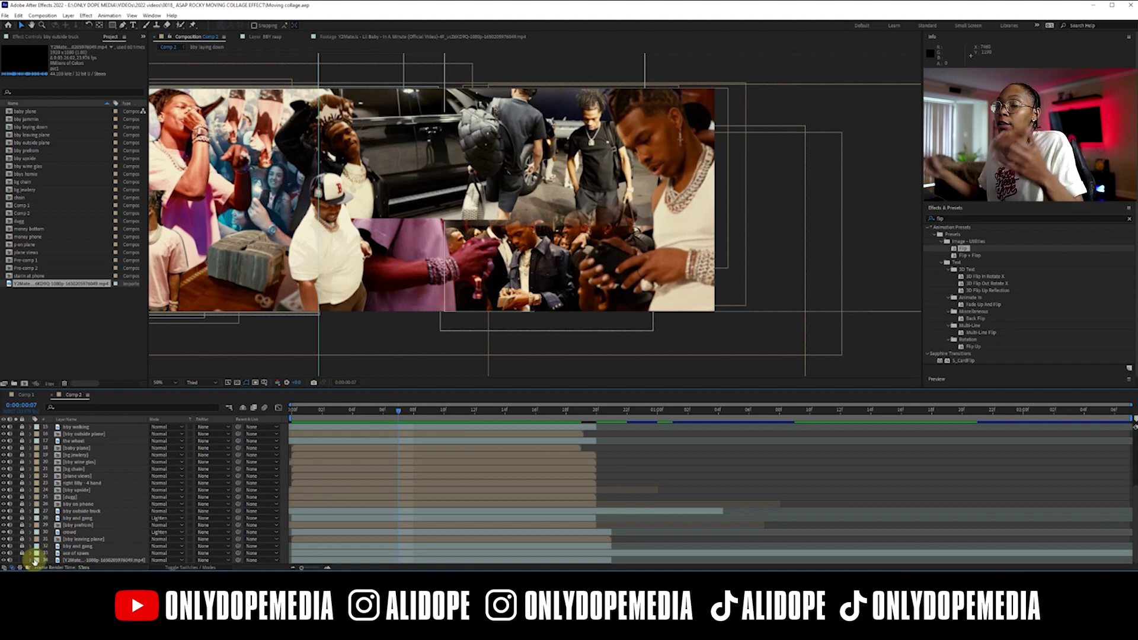
Step: Scrub through the collage's frames and examine its movement across the full width, including the black truck section
{"action": "scroll", "coordinate": [464, 261], "scroll_direction": "down", "scroll_amount": 2}
{"action": "left_click_drag", "start_coordinate": [283, 281], "coordinate": [579, 275]}
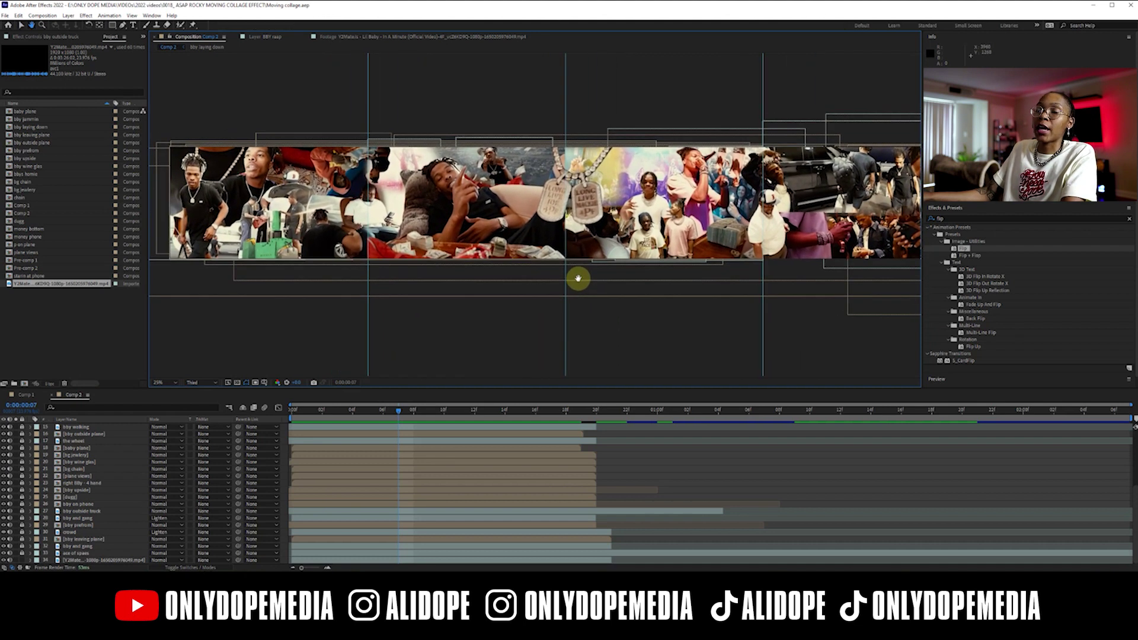
{"action": "left_click", "coordinate": [308, 412]}
{"action": "left_click_drag", "start_coordinate": [376, 413], "coordinate": [470, 425]}
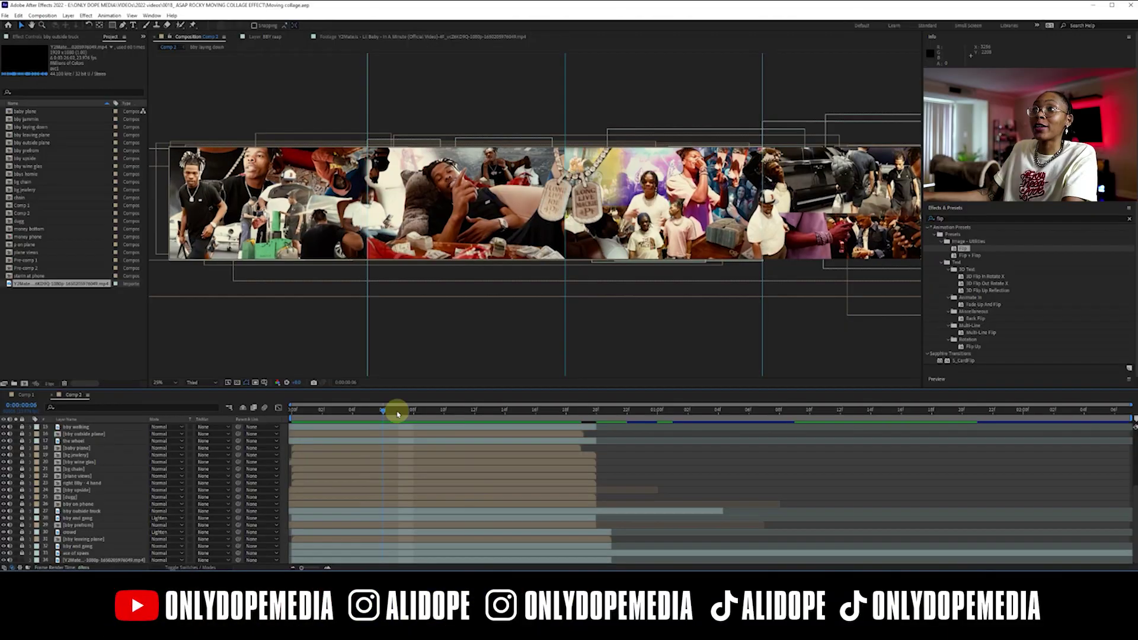
{"action": "left_click_drag", "start_coordinate": [396, 406], "coordinate": [474, 425]}
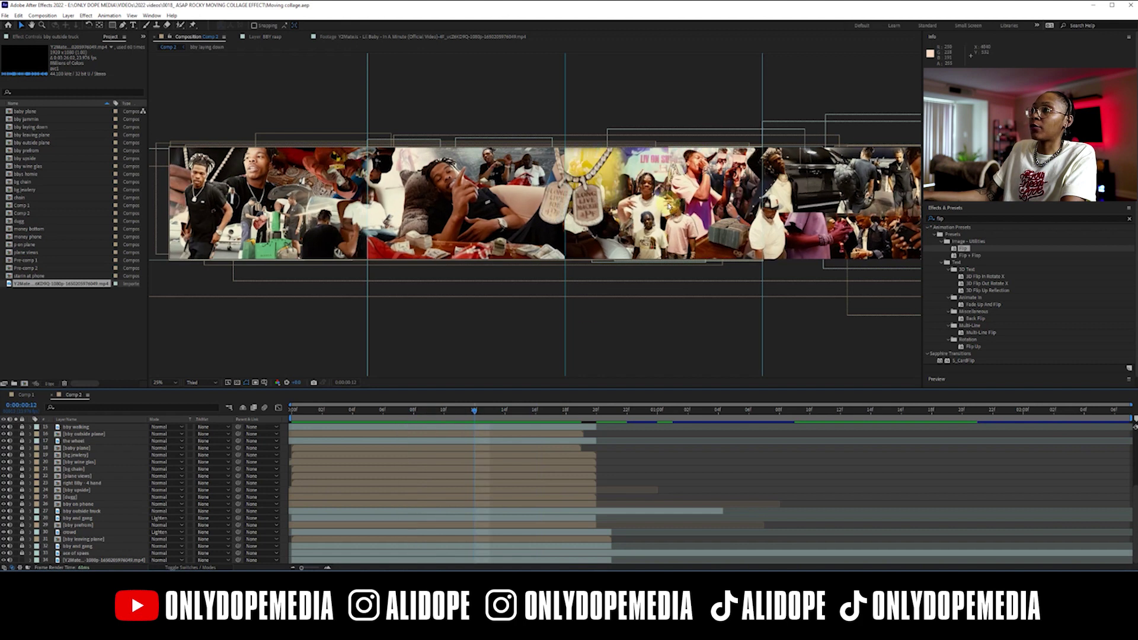
{"action": "scroll", "coordinate": [722, 189], "scroll_direction": "up", "scroll_amount": 2}
{"action": "key", "text": "space"}
{"action": "left_click_drag", "start_coordinate": [770, 173], "coordinate": [279, 222]}
{"action": "left_click", "coordinate": [313, 384]}
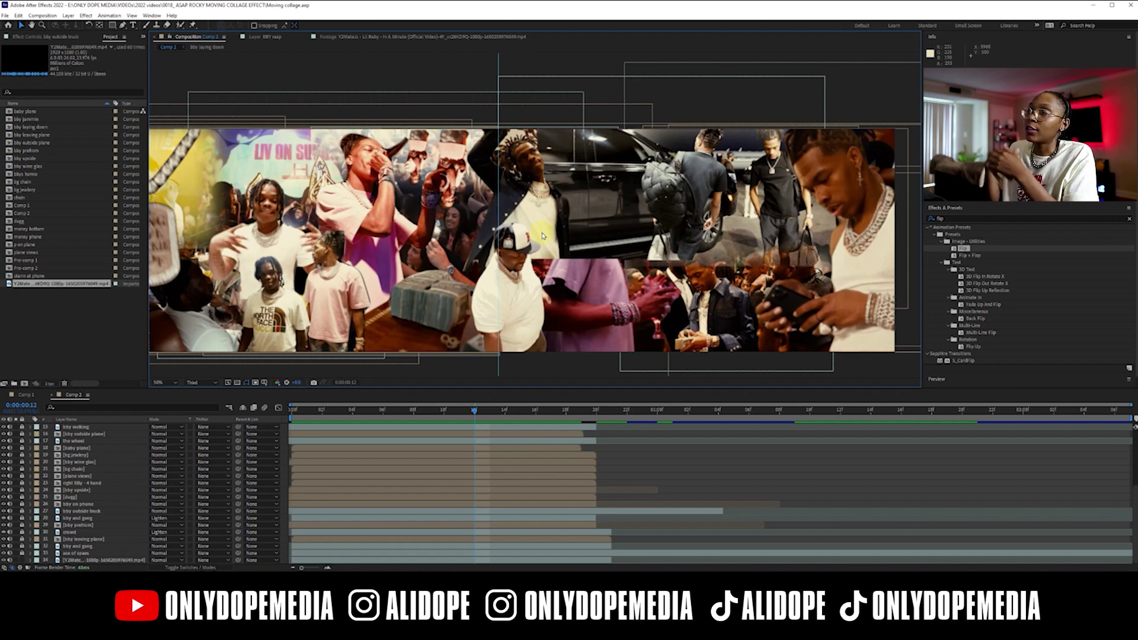
Step: Create a new 1080 x 1080 px composition named "MAIN COMP"
{"action": "left_click", "coordinate": [42, 15]}
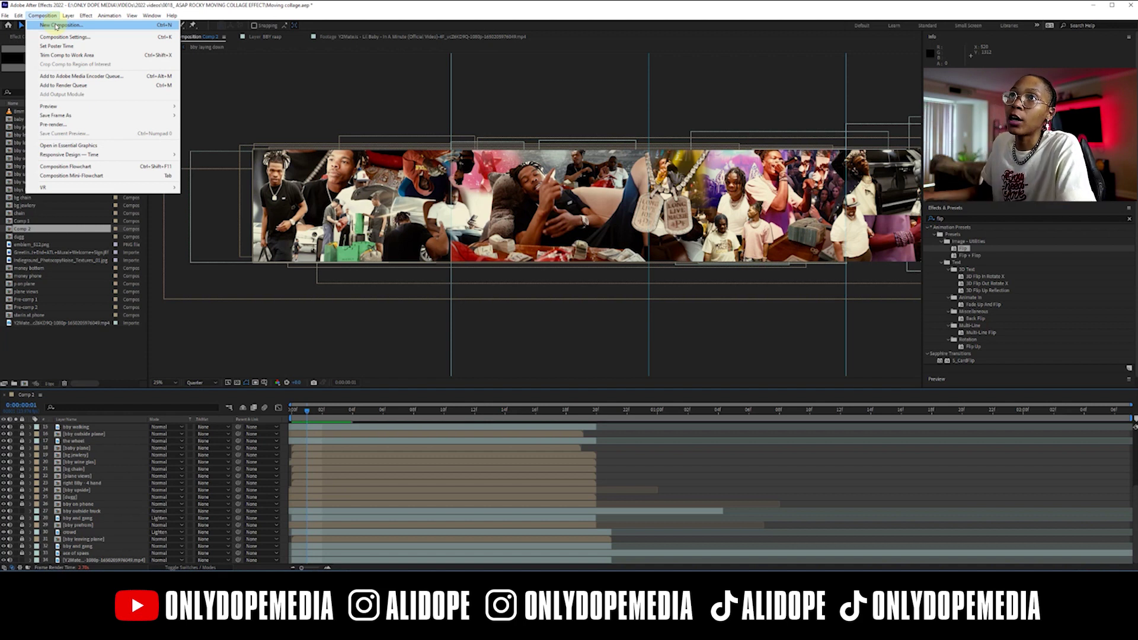
{"action": "left_click", "coordinate": [56, 27]}
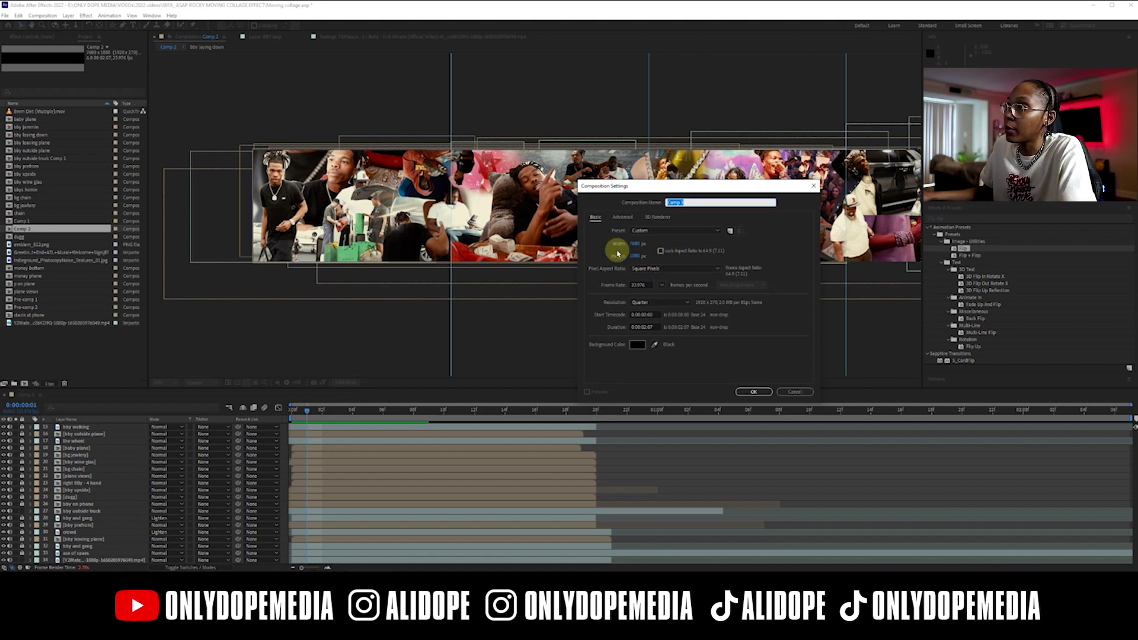
{"action": "left_click", "coordinate": [636, 245]}
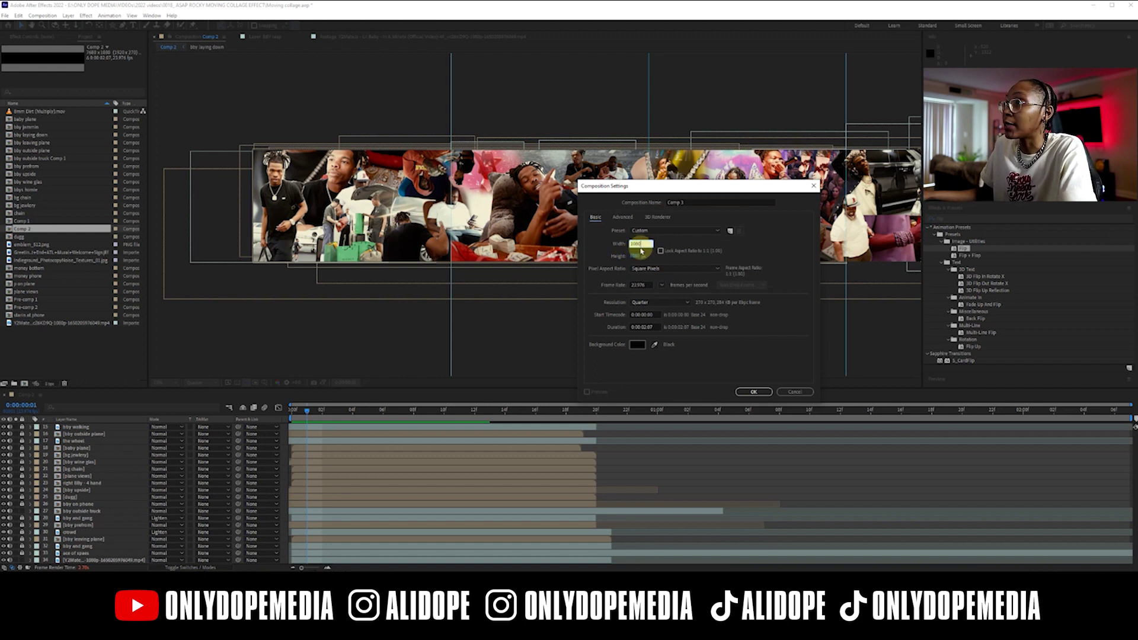
{"action": "left_click", "coordinate": [752, 391]}
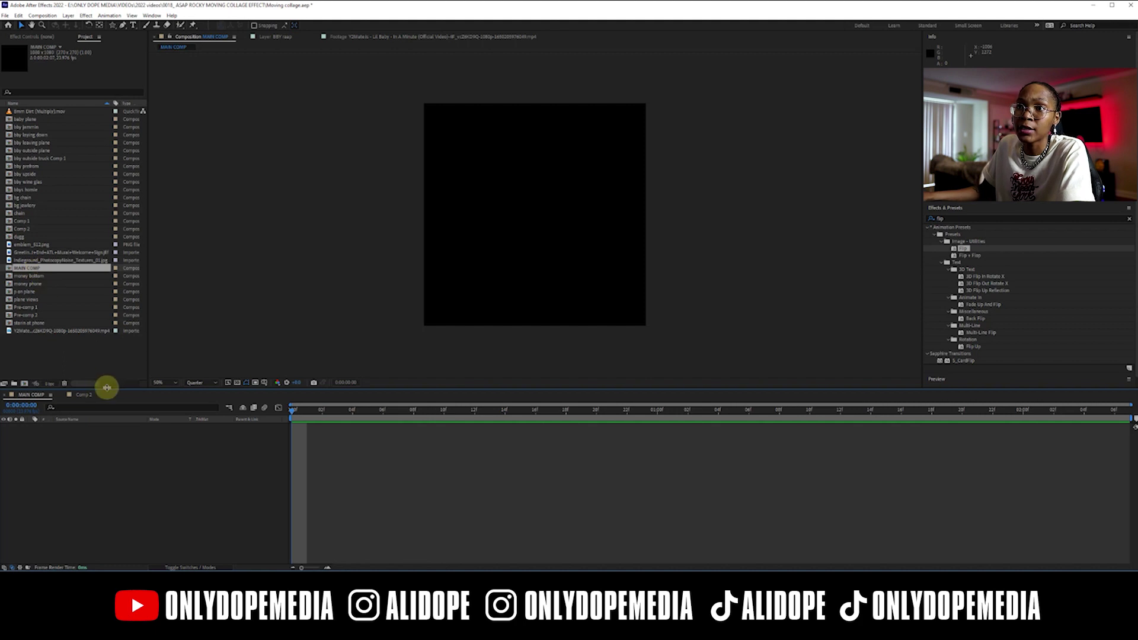
Step: Rename Comp 2 as "collage" and add it as a layer to MAIN COMP
{"action": "left_click", "coordinate": [34, 230]}
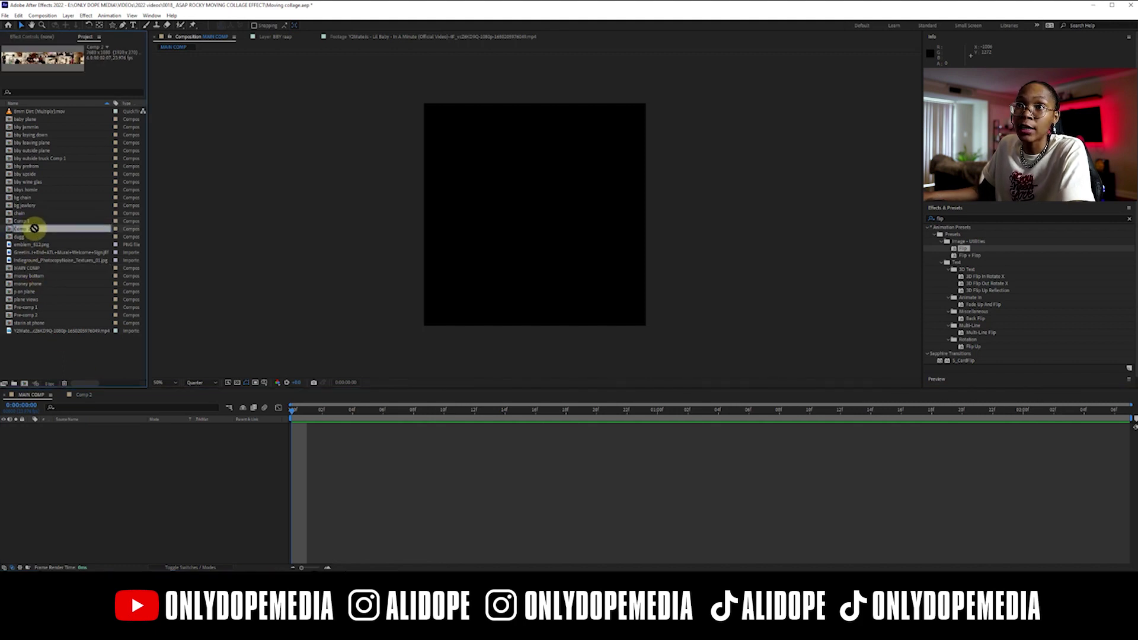
{"action": "right_click", "coordinate": [30, 232]}
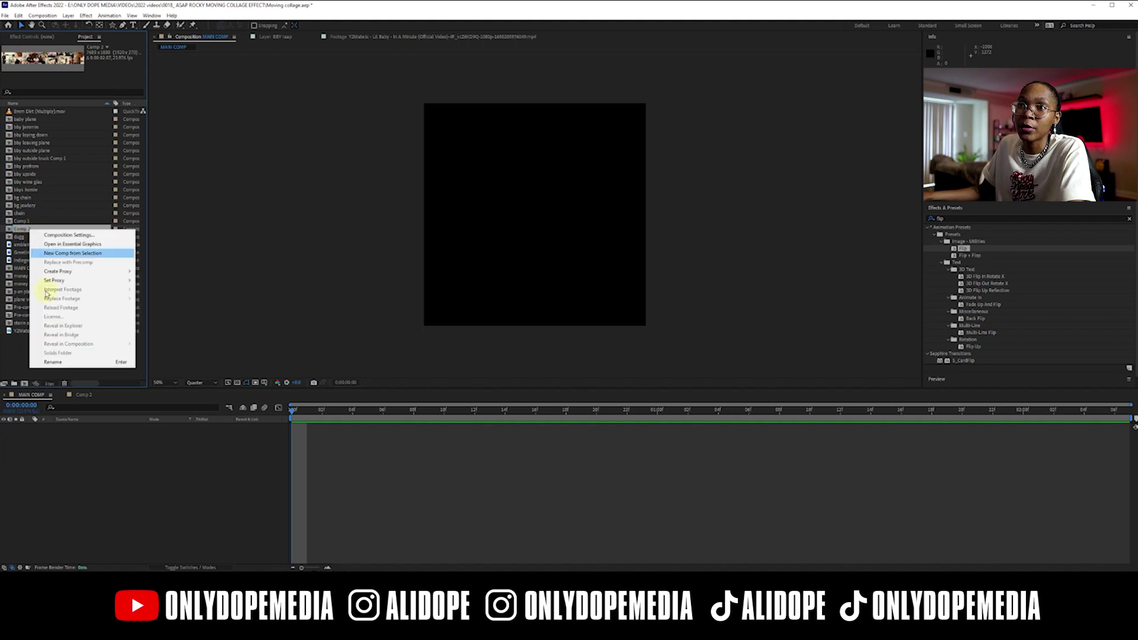
{"action": "left_click", "coordinate": [59, 351]}
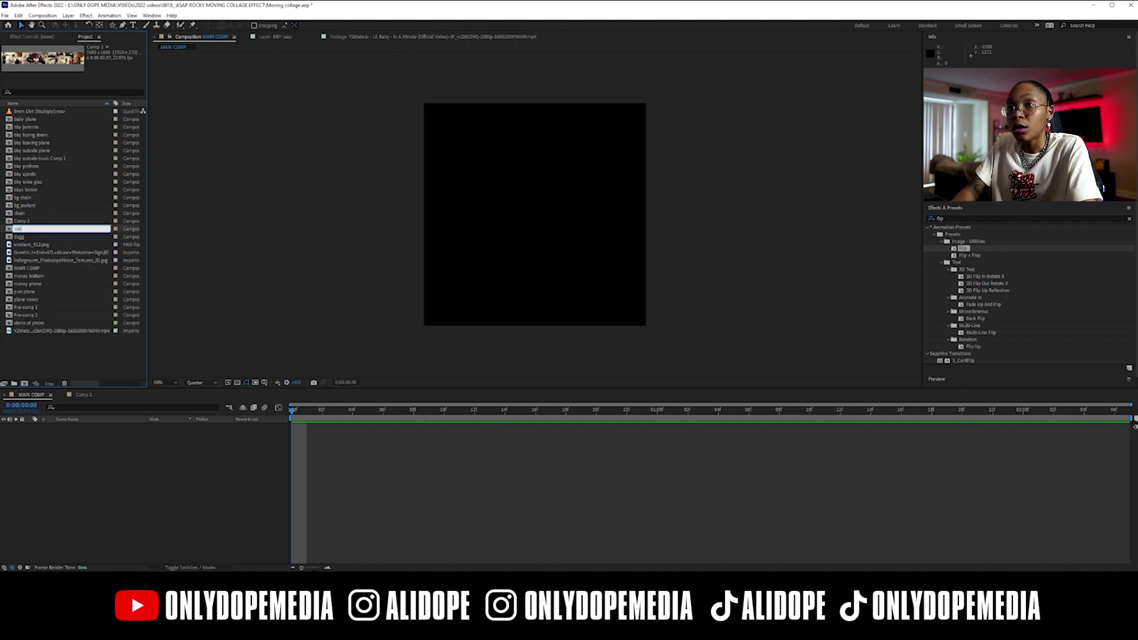
{"action": "key", "text": "Return"}
{"action": "left_click_drag", "start_coordinate": [46, 224], "coordinate": [81, 440]}
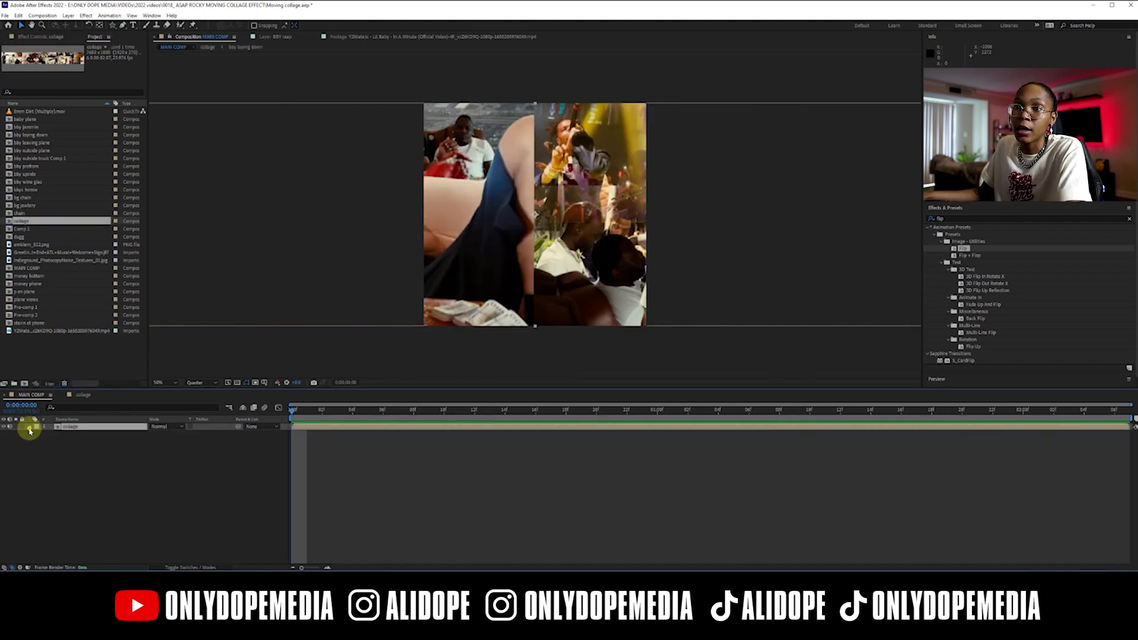
Step: Shift the collage layer's horizontal position until its left edge lines up with the left edge of the square frame
{"action": "left_click", "coordinate": [37, 436]}
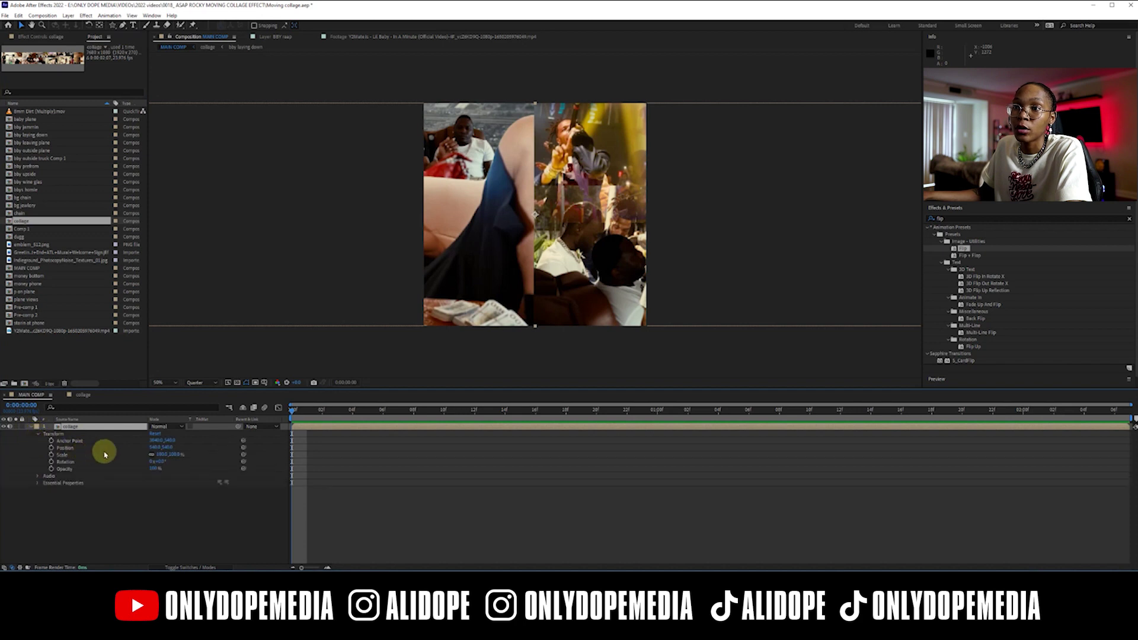
{"action": "left_click_drag", "start_coordinate": [153, 448], "coordinate": [993, 432]}
{"action": "left_click_drag", "start_coordinate": [154, 451], "coordinate": [665, 421]}
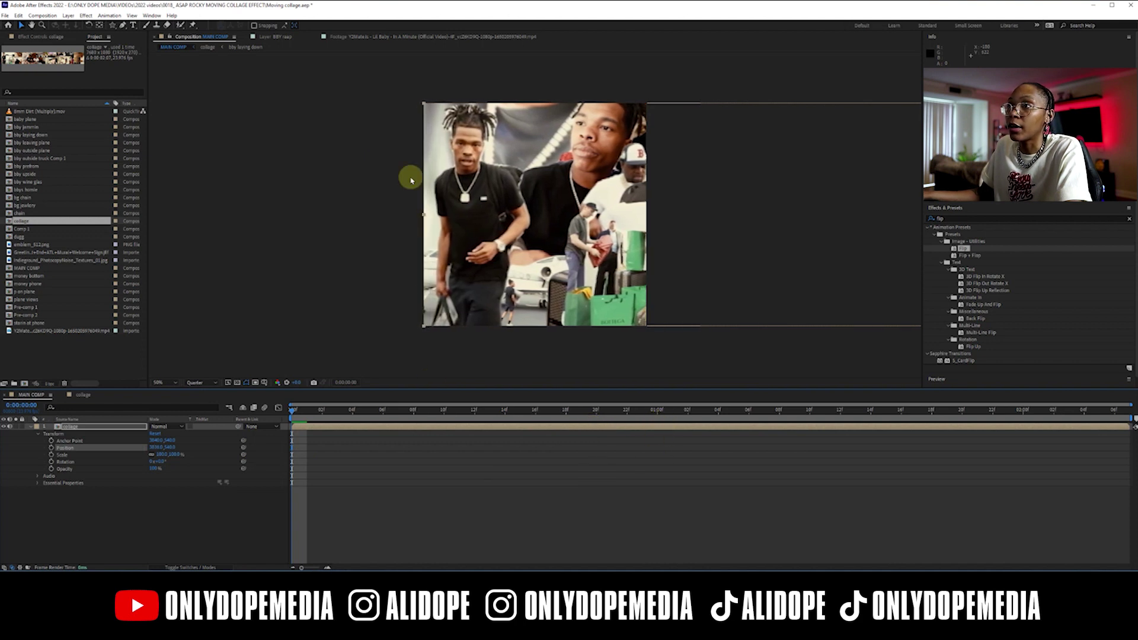
{"action": "left_click", "coordinate": [375, 511]}
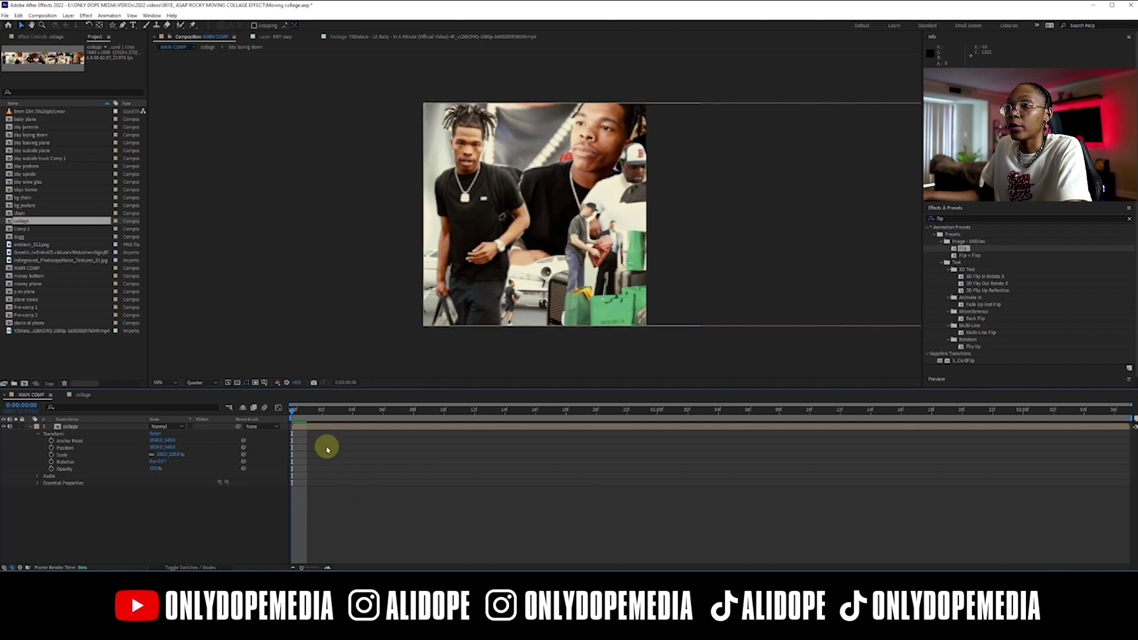
Step: Trim the end of the collage layer to 0:00:00:20, where its footage runs out, and collapse its Transform properties
{"action": "left_click_drag", "start_coordinate": [300, 411], "coordinate": [615, 414]}
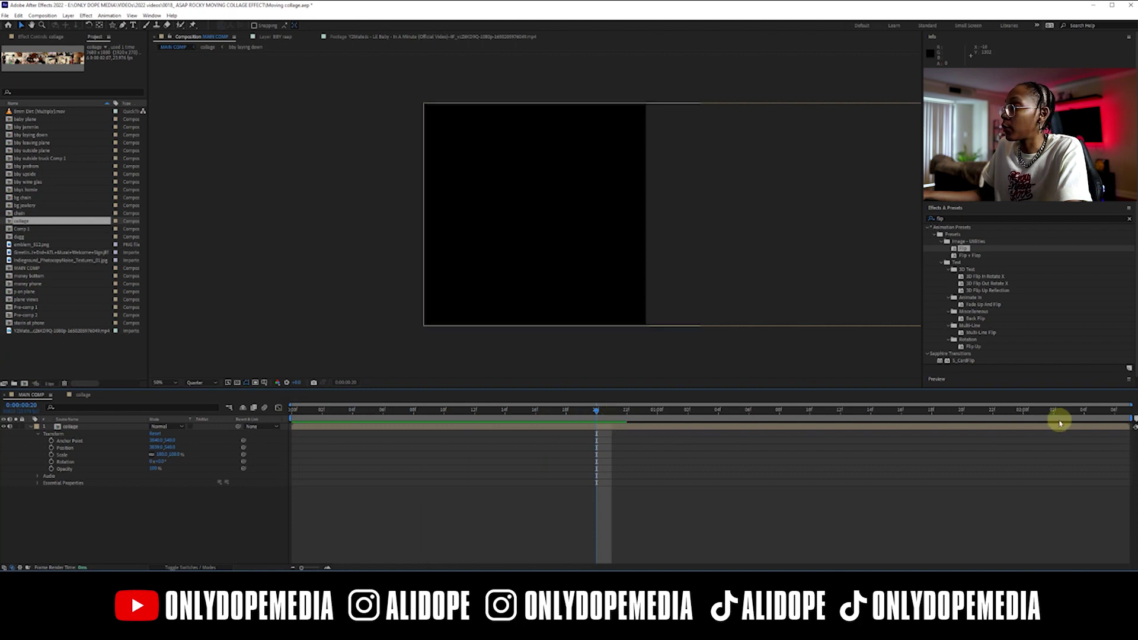
{"action": "left_click_drag", "start_coordinate": [1130, 418], "coordinate": [1110, 418]}
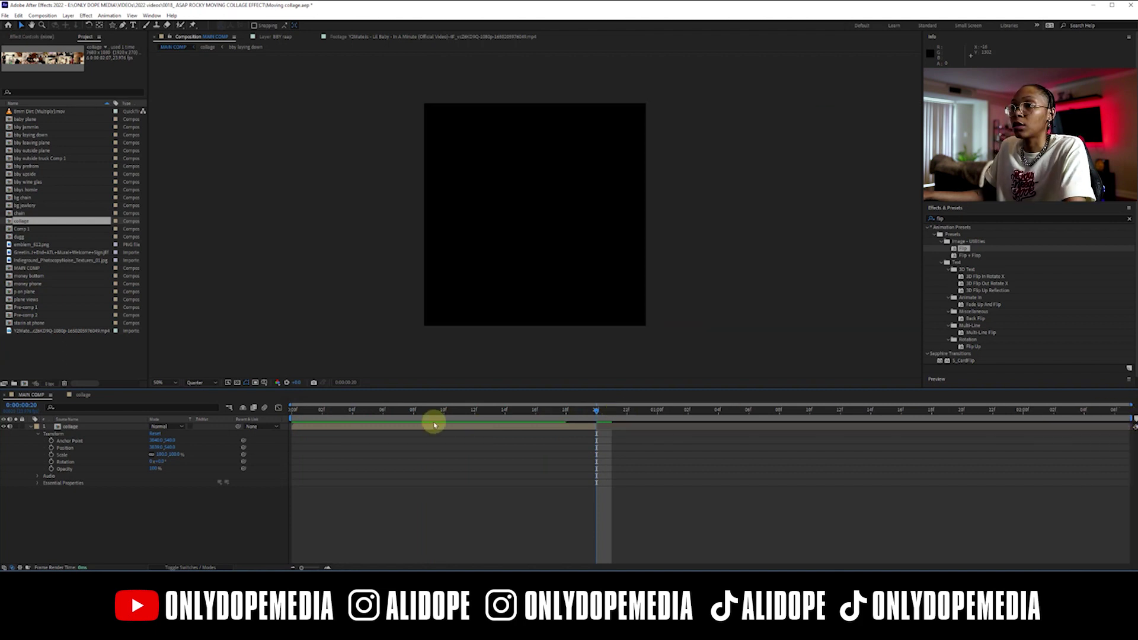
{"action": "left_click", "coordinate": [36, 434]}
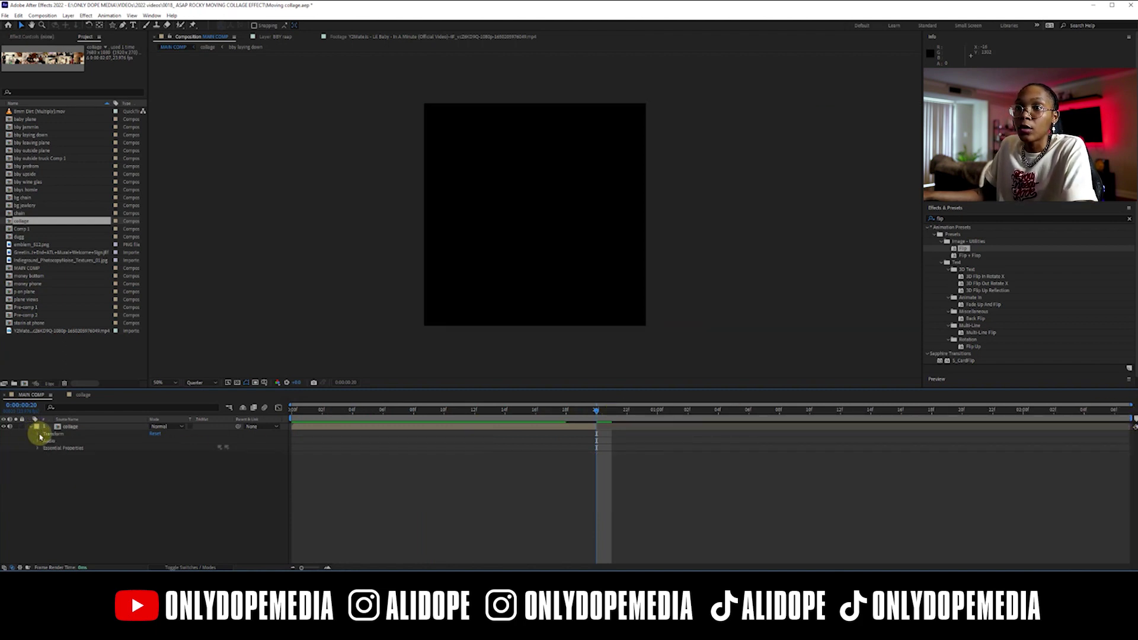
Step: Set a starting Position keyframe on the collage layer at 0:00:00:00
{"action": "left_click_drag", "start_coordinate": [591, 410], "coordinate": [390, 418]}
{"action": "left_click", "coordinate": [348, 427]}
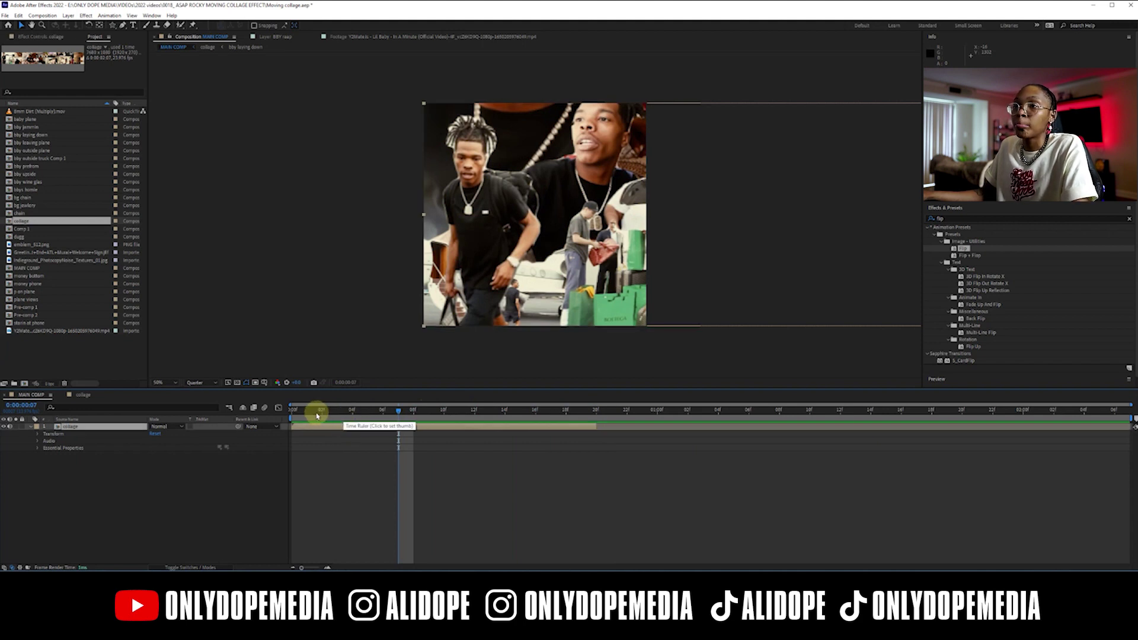
{"action": "left_click_drag", "start_coordinate": [318, 416], "coordinate": [288, 413]}
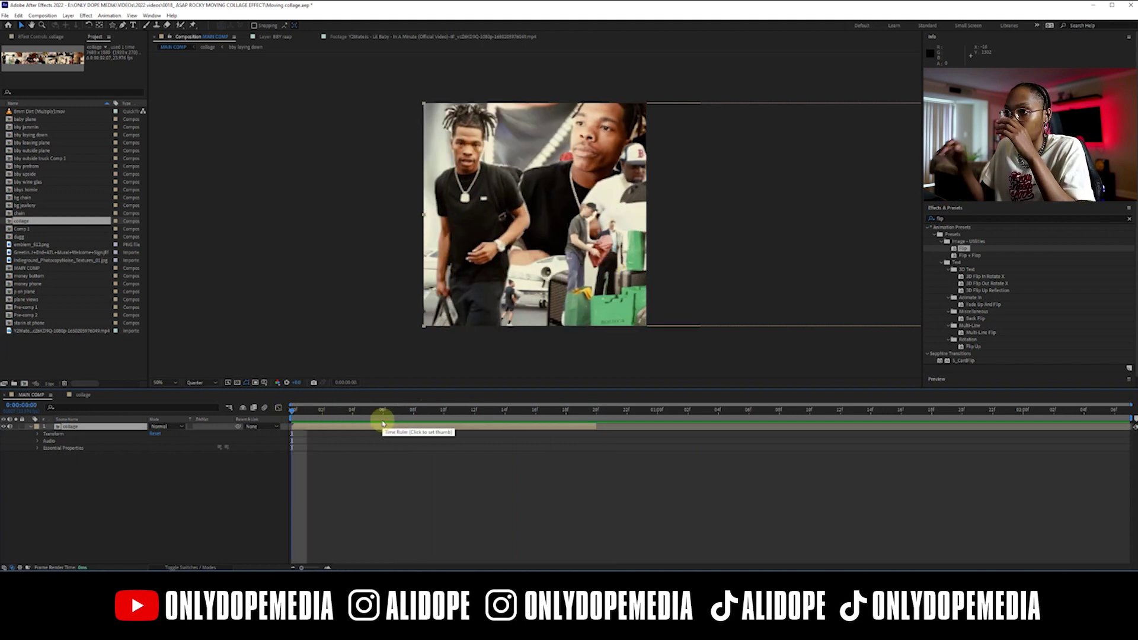
{"action": "left_click", "coordinate": [37, 436]}
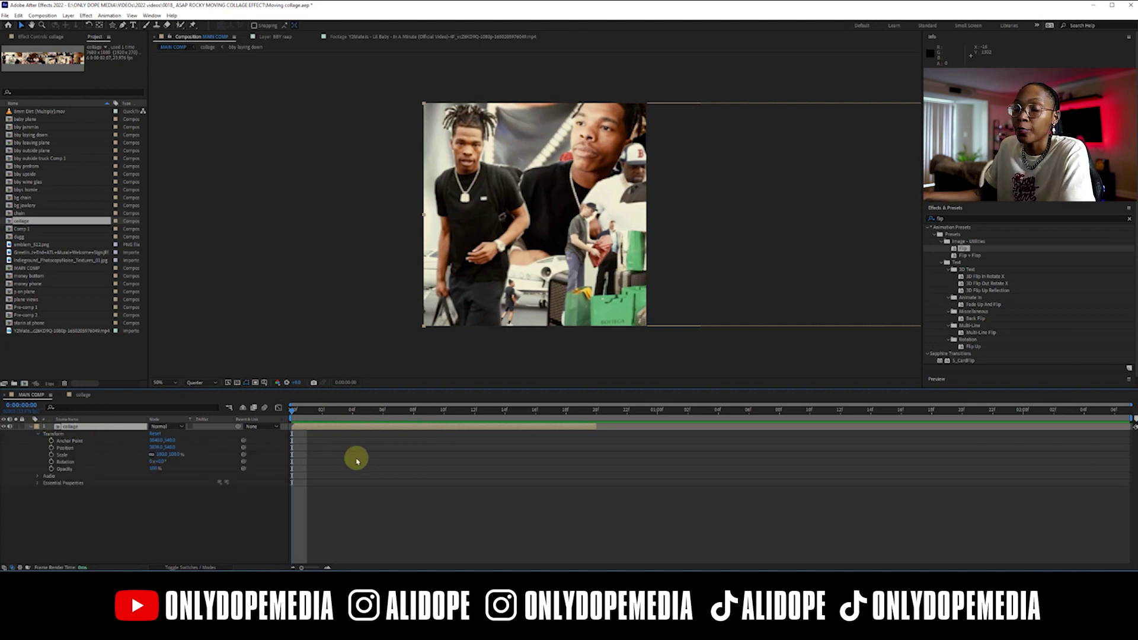
{"action": "left_click", "coordinate": [51, 448]}
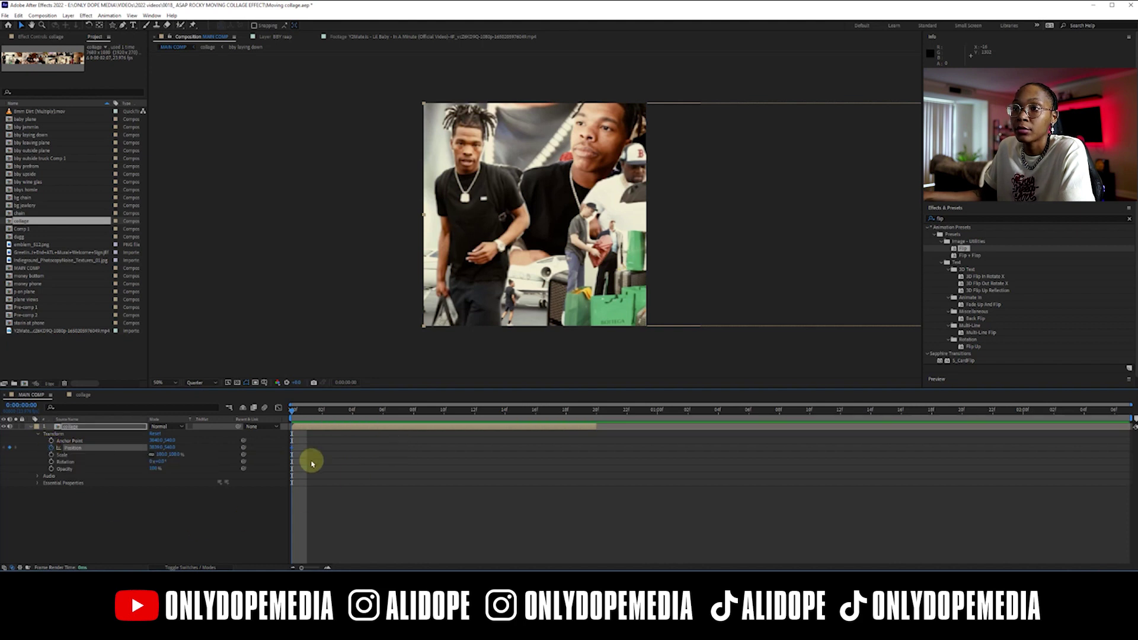
Step: At 0:00:00:19, shift the collage layer's horizontal position until its right edge lines up with the right edge of the square frame
{"action": "left_click_drag", "start_coordinate": [291, 414], "coordinate": [585, 408]}
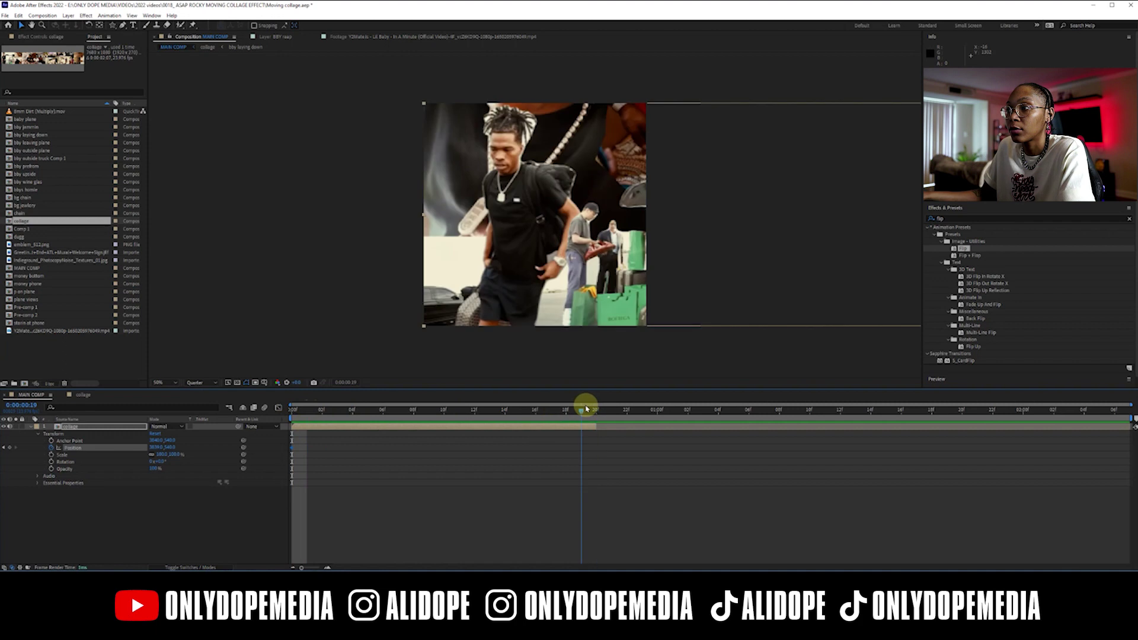
{"action": "left_click", "coordinate": [164, 440]}
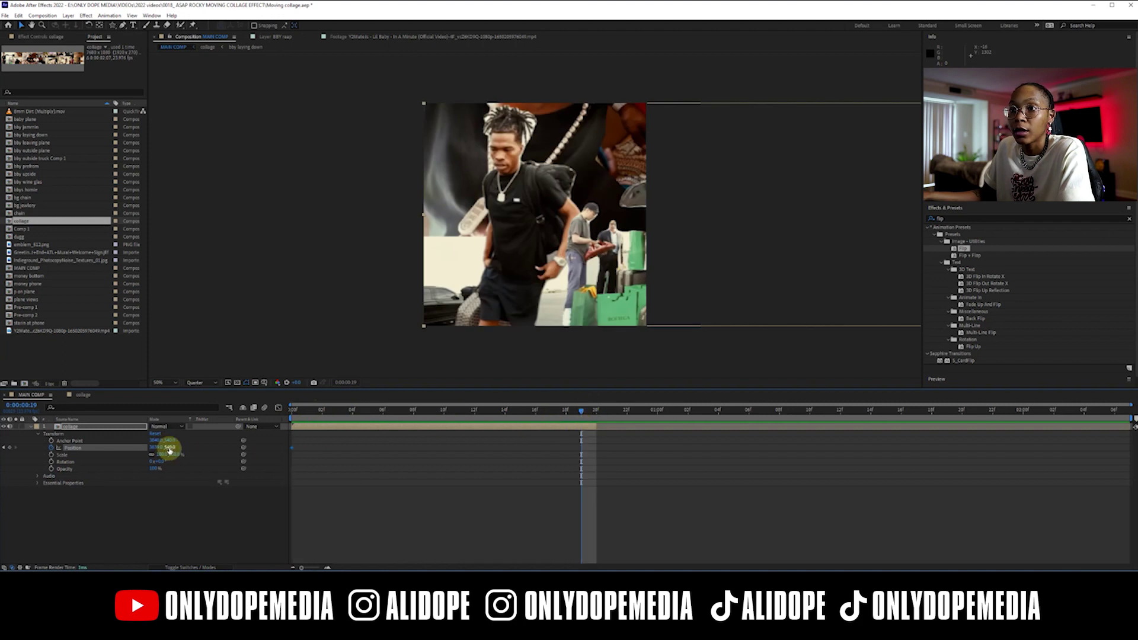
{"action": "left_click_drag", "start_coordinate": [169, 448], "coordinate": [252, 449]}
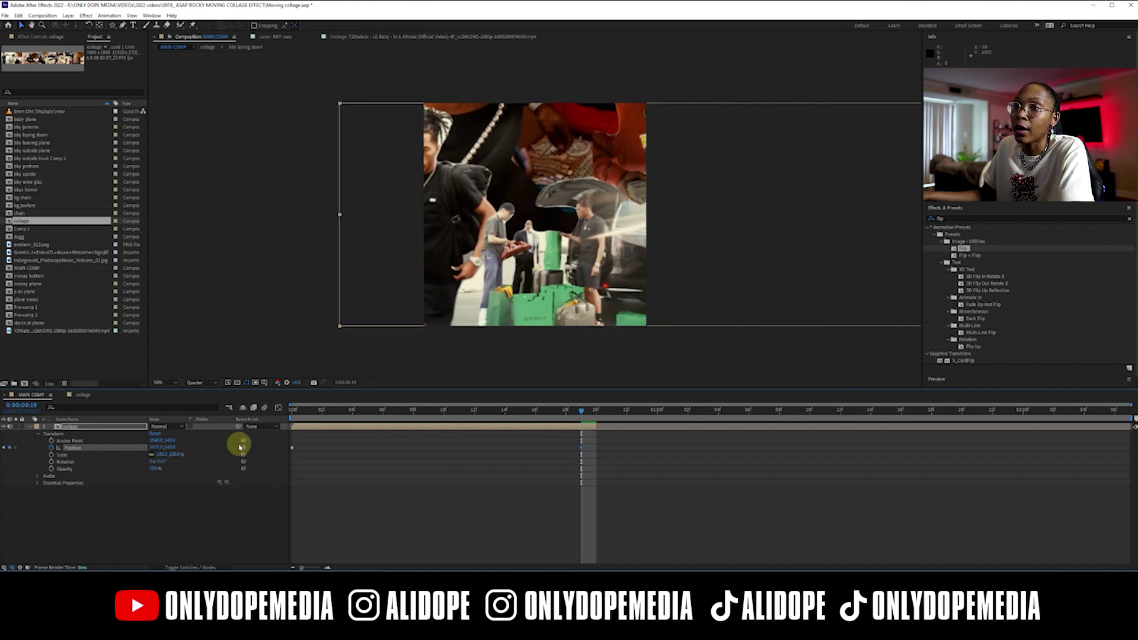
{"action": "left_click_drag", "start_coordinate": [160, 450], "coordinate": [9, 466]}
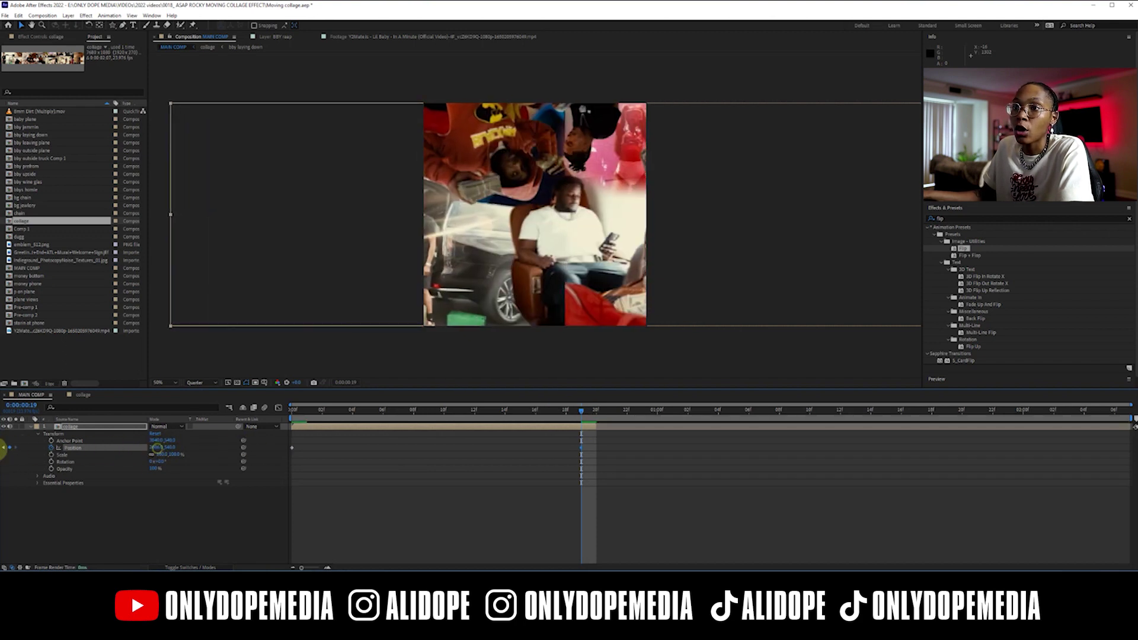
{"action": "left_click_drag", "start_coordinate": [99, 449], "coordinate": [25, 457]}
{"action": "left_click_drag", "start_coordinate": [161, 447], "coordinate": [4, 449]}
{"action": "mouse_move", "coordinate": [124, 448]}
{"action": "left_mouse_down"}
{"action": "mouse_move", "coordinate": [114, 464]}
{"action": "mouse_move", "coordinate": [176, 466]}
{"action": "mouse_move", "coordinate": [38, 449]}
{"action": "mouse_move", "coordinate": [163, 452]}
{"action": "mouse_move", "coordinate": [119, 440]}
{"action": "mouse_move", "coordinate": [178, 284]}
{"action": "mouse_move", "coordinate": [167, 451]}
{"action": "mouse_move", "coordinate": [157, 463]}
{"action": "mouse_move", "coordinate": [153, 447]}
{"action": "mouse_move", "coordinate": [51, 457]}
{"action": "mouse_move", "coordinate": [247, 401]}
{"action": "mouse_move", "coordinate": [396, 319]}
{"action": "mouse_move", "coordinate": [478, 291]}
{"action": "mouse_move", "coordinate": [401, 292]}
{"action": "mouse_move", "coordinate": [467, 278]}
{"action": "mouse_move", "coordinate": [399, 267]}
{"action": "mouse_move", "coordinate": [150, 267]}
{"action": "mouse_move", "coordinate": [181, 270]}
{"action": "left_mouse_up"}
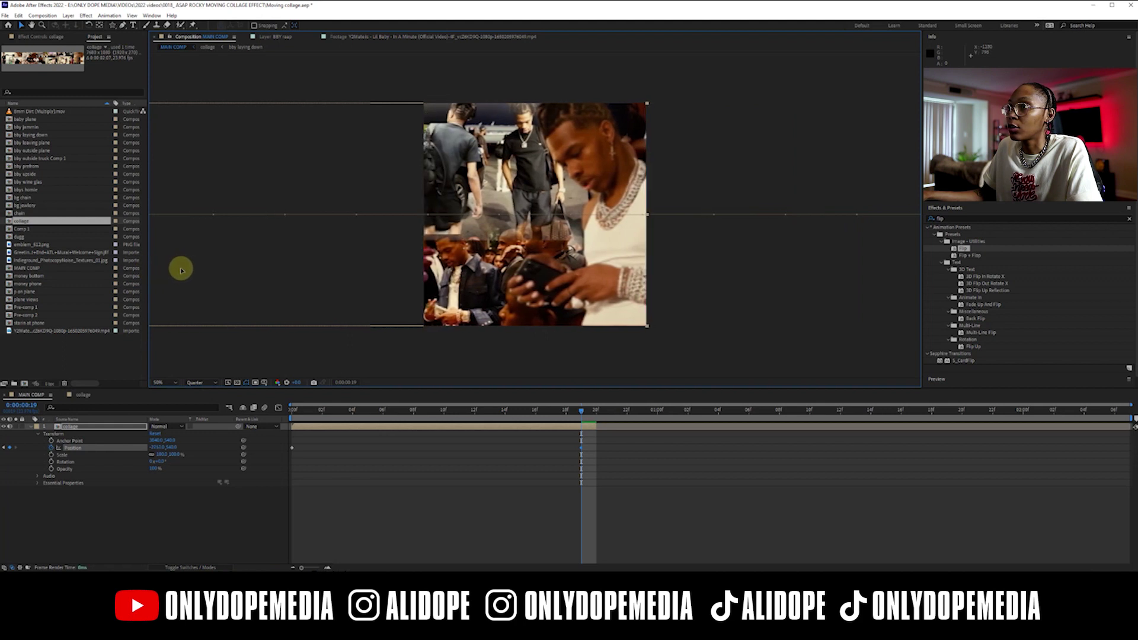
Step: Move the collage layer's ending Position keyframe to 0:00:00:20, at the layer's end, and scrub through the slide
{"action": "left_click", "coordinate": [367, 512]}
{"action": "left_click", "coordinate": [326, 411]}
{"action": "left_click_drag", "start_coordinate": [313, 417], "coordinate": [340, 411]}
{"action": "left_click_drag", "start_coordinate": [358, 413], "coordinate": [561, 429]}
{"action": "left_click", "coordinate": [591, 450]}
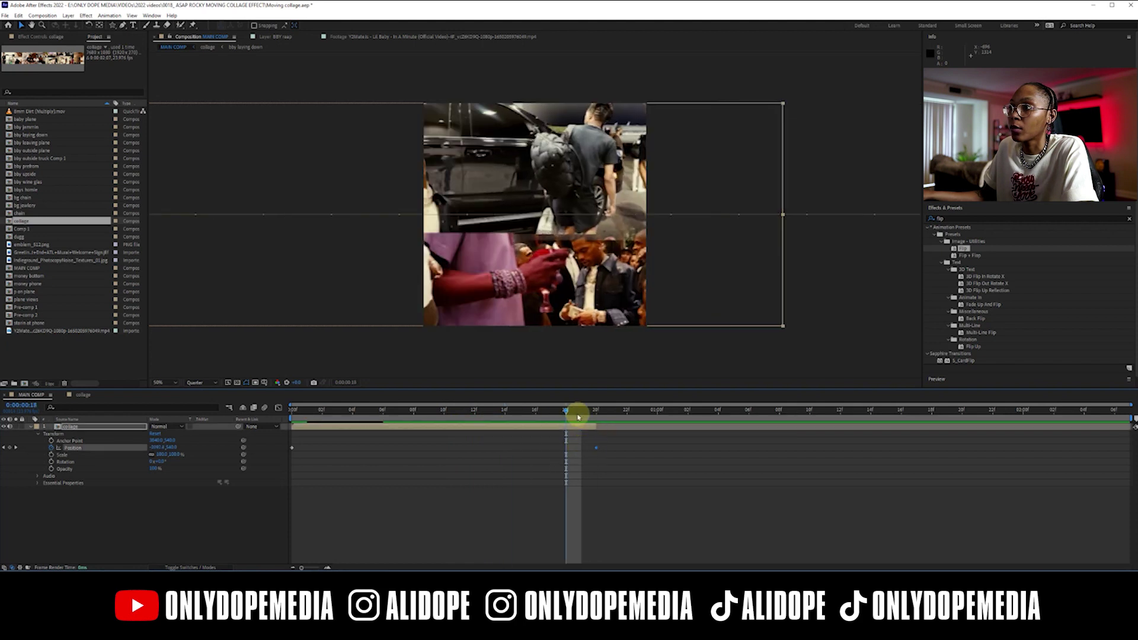
{"action": "mouse_move", "coordinate": [567, 413]}
{"action": "left_mouse_down"}
{"action": "mouse_move", "coordinate": [598, 413]}
{"action": "mouse_move", "coordinate": [344, 413]}
{"action": "mouse_move", "coordinate": [494, 414]}
{"action": "mouse_move", "coordinate": [445, 528]}
{"action": "mouse_move", "coordinate": [307, 414]}
{"action": "mouse_move", "coordinate": [287, 414]}
{"action": "mouse_move", "coordinate": [591, 421]}
{"action": "mouse_move", "coordinate": [566, 417]}
{"action": "left_mouse_up"}
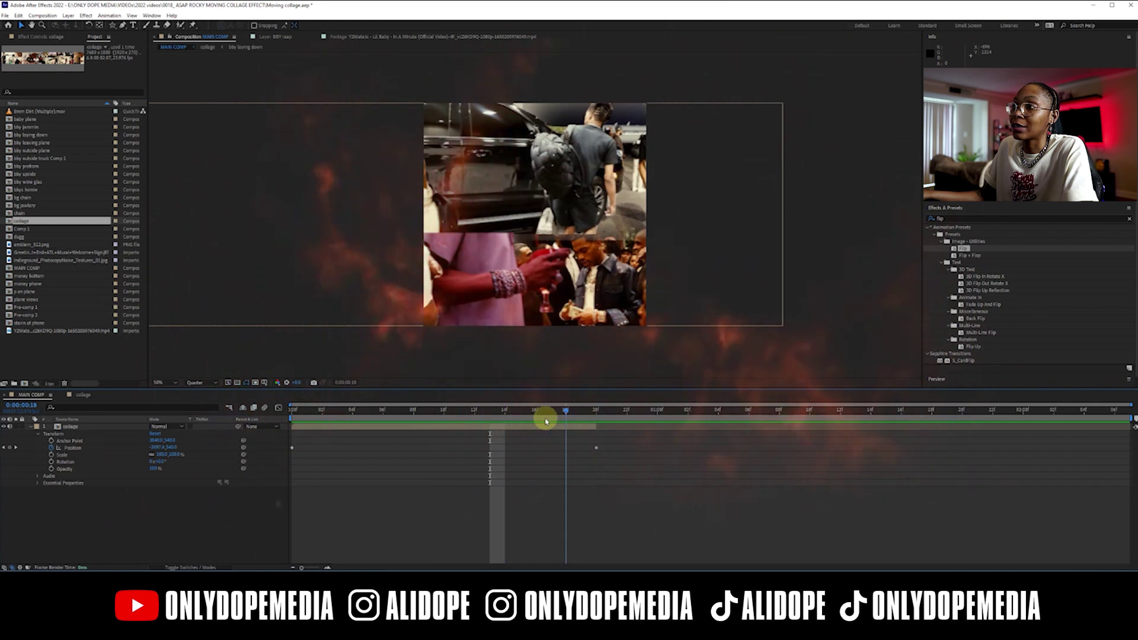
Step: Duplicate the collage layer and place the copy directly after the original, starting at 0:00:00:20
{"action": "left_click", "coordinate": [399, 428]}
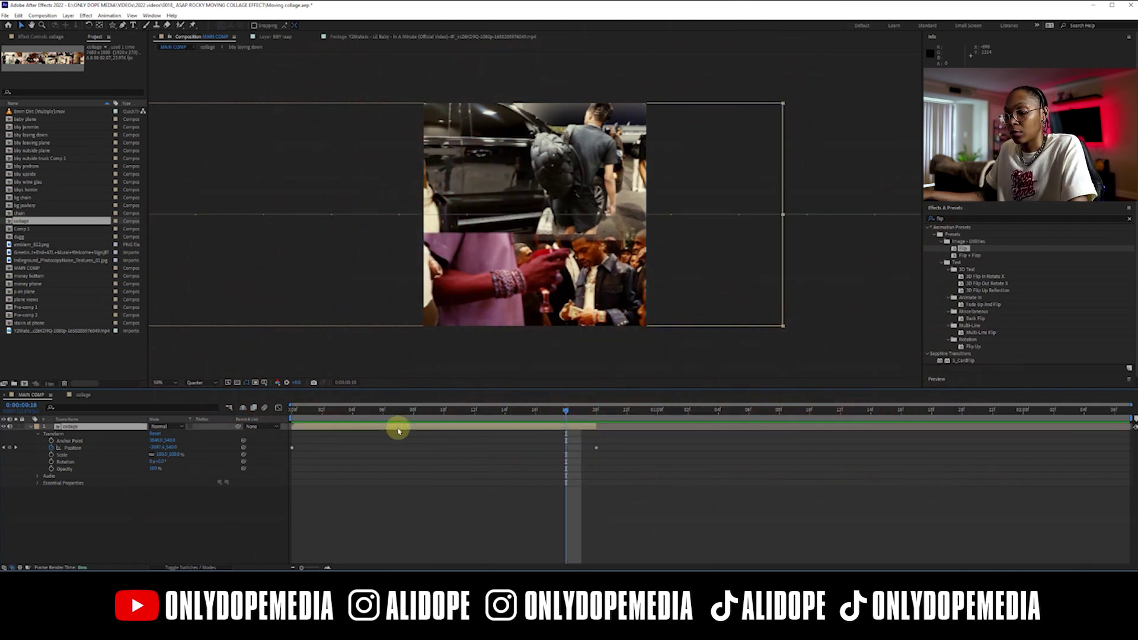
{"action": "key", "text": "ctrl+d"}
{"action": "left_click_drag", "start_coordinate": [300, 428], "coordinate": [605, 430]}
{"action": "left_click", "coordinate": [622, 409]}
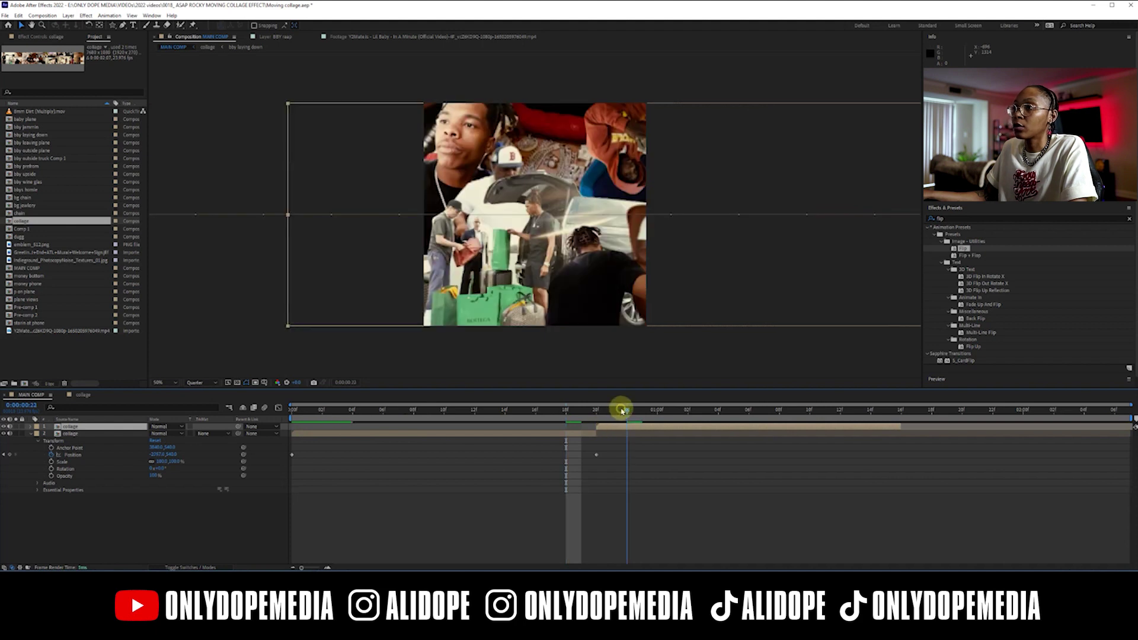
Step: Time-reverse the duplicated collage layer, check the transition between both copies, and collapse the original layer's properties
{"action": "right_click", "coordinate": [624, 433]}
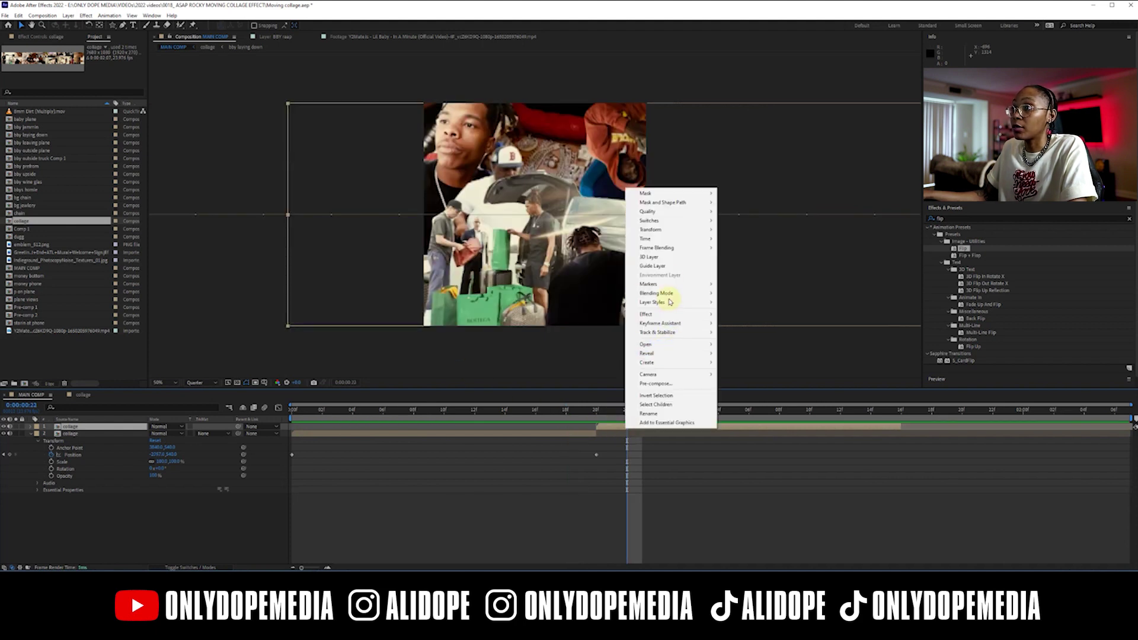
{"action": "left_click", "coordinate": [600, 505]}
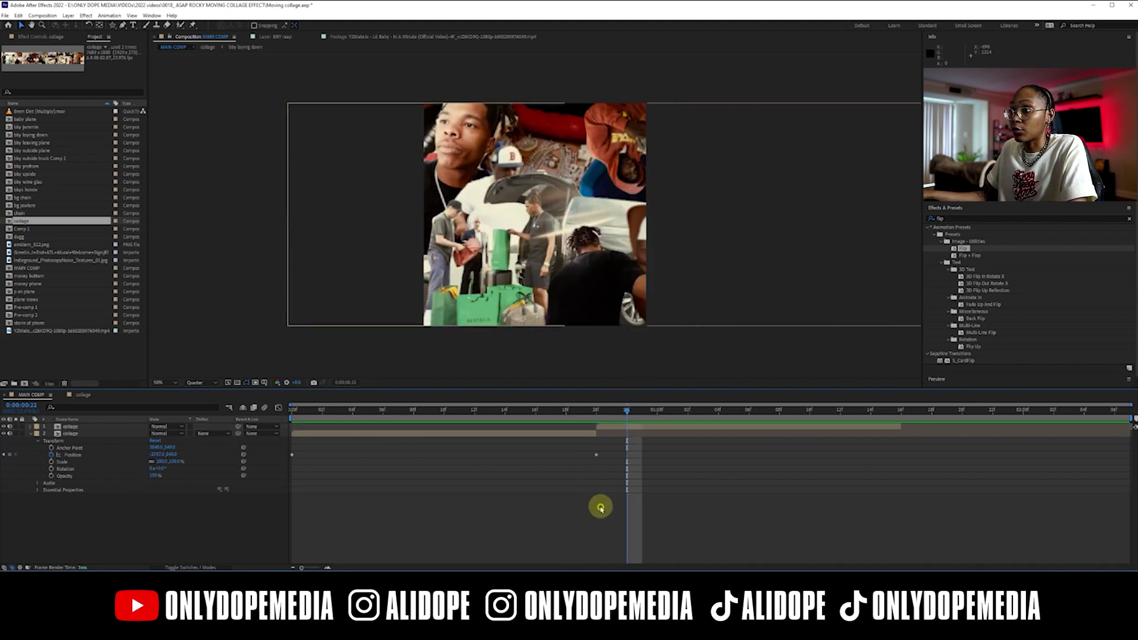
{"action": "right_click", "coordinate": [619, 431]}
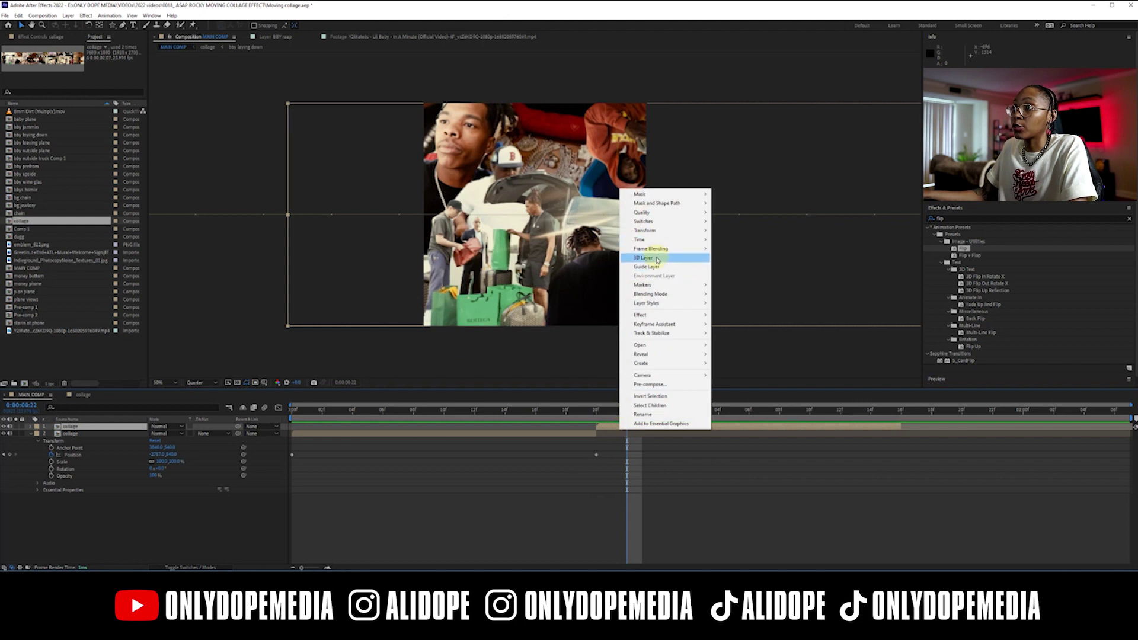
{"action": "mouse_move", "coordinate": [659, 240]}
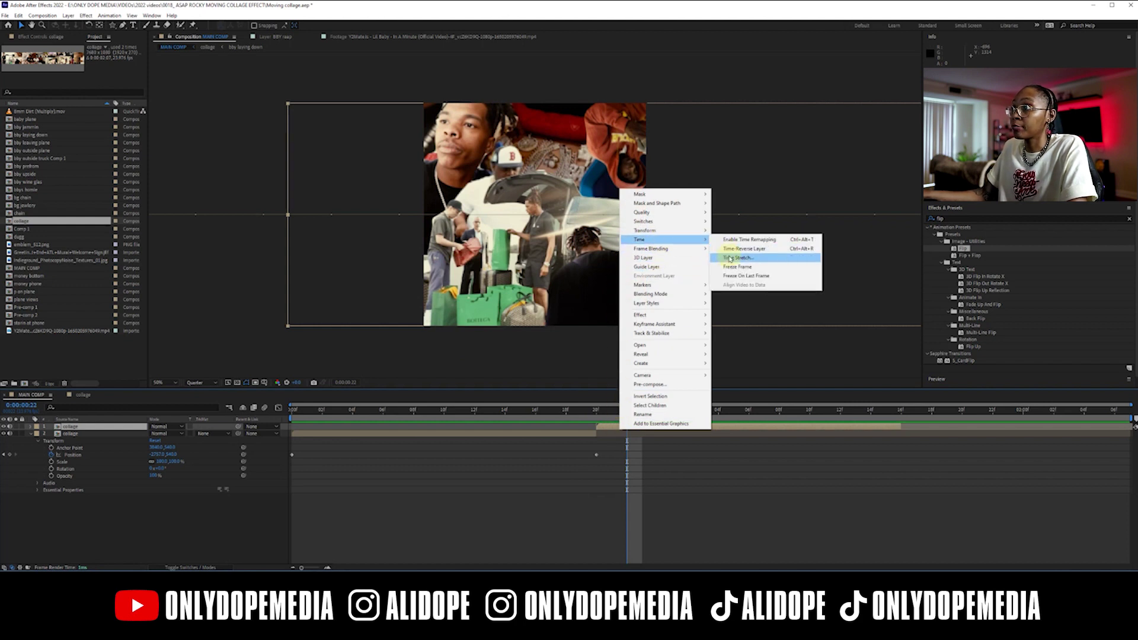
{"action": "left_click", "coordinate": [731, 250]}
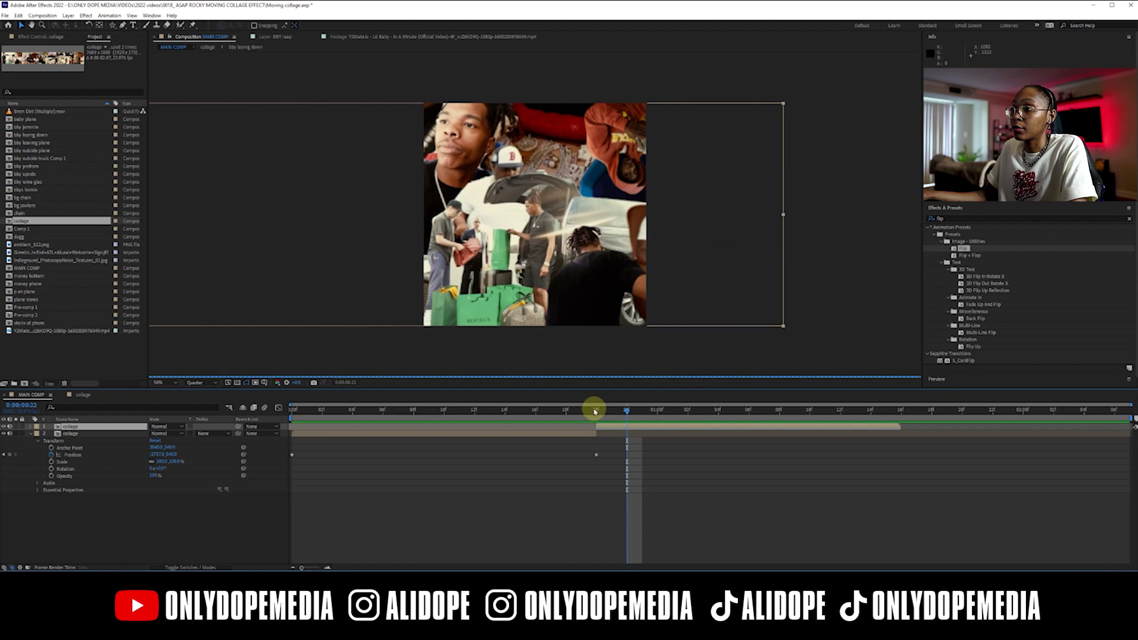
{"action": "mouse_move", "coordinate": [593, 413]}
{"action": "left_mouse_down"}
{"action": "mouse_move", "coordinate": [579, 411]}
{"action": "mouse_move", "coordinate": [681, 417]}
{"action": "mouse_move", "coordinate": [597, 418]}
{"action": "left_mouse_up"}
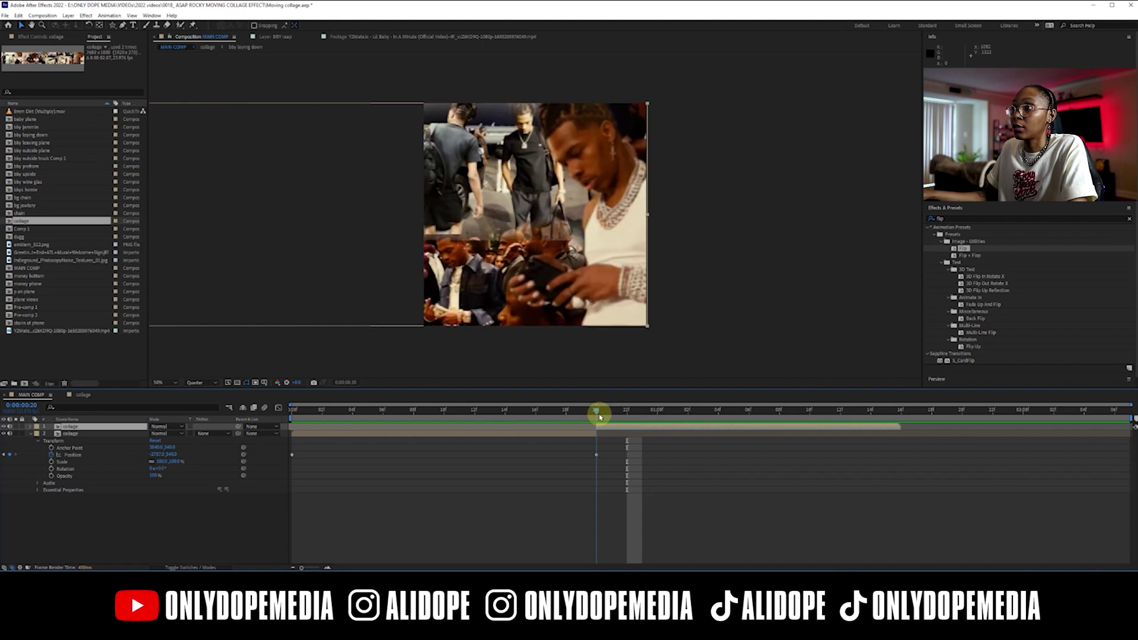
{"action": "left_click_drag", "start_coordinate": [604, 417], "coordinate": [856, 419]}
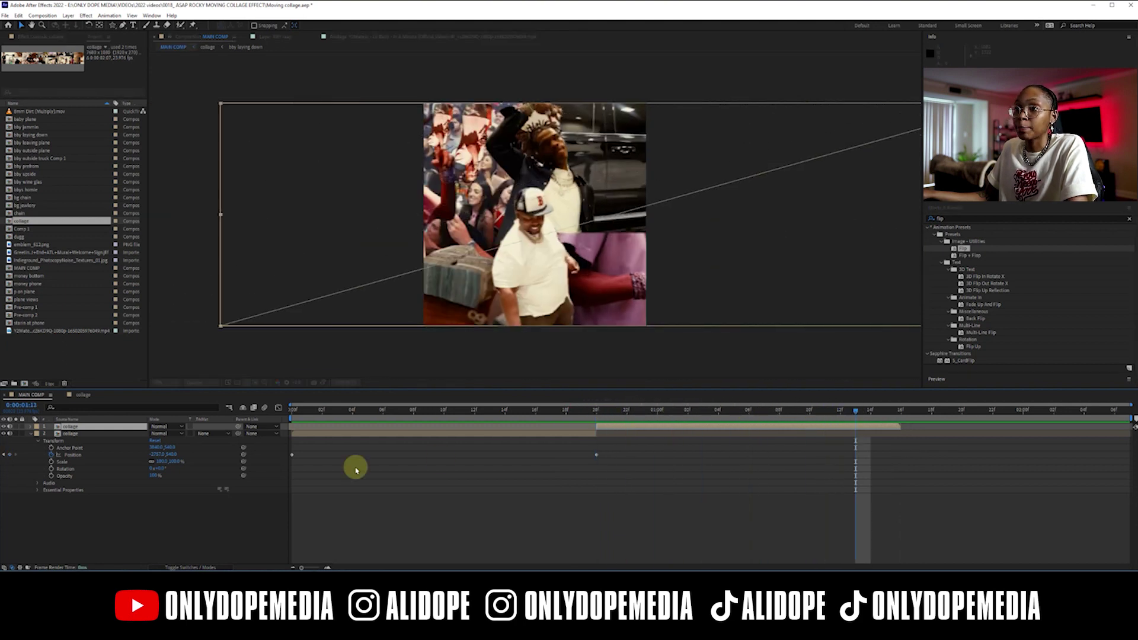
{"action": "left_click", "coordinate": [31, 435]}
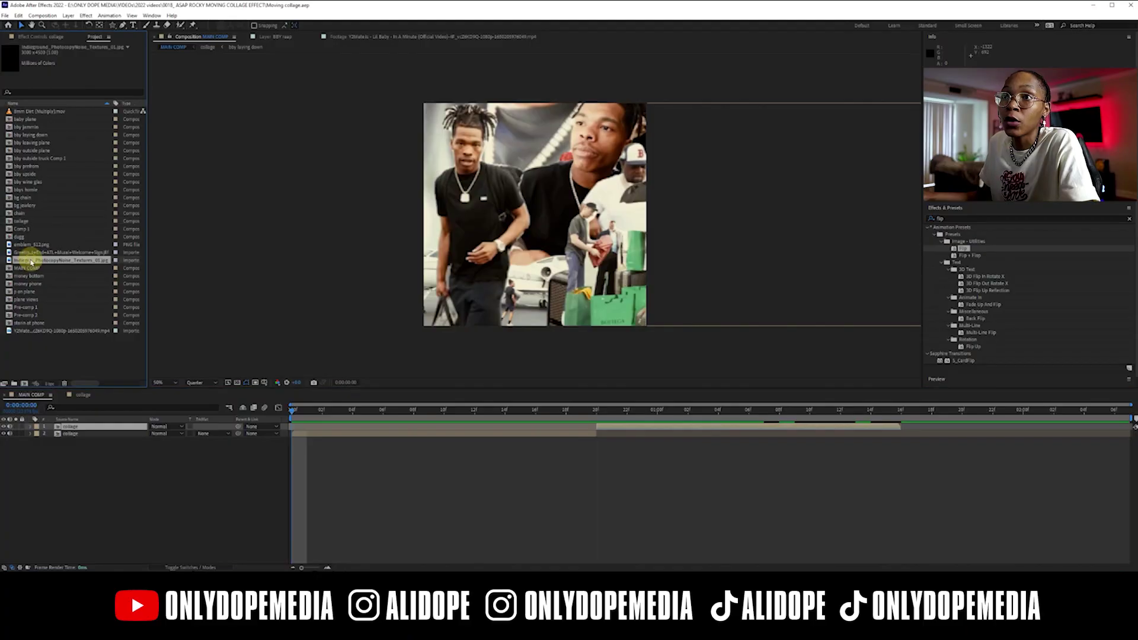
Step: Add the PhotocopyNoise texture image above the collage layers, scaled down to the frame's width and blended with Lighten
{"action": "left_click_drag", "start_coordinate": [28, 262], "coordinate": [109, 425]}
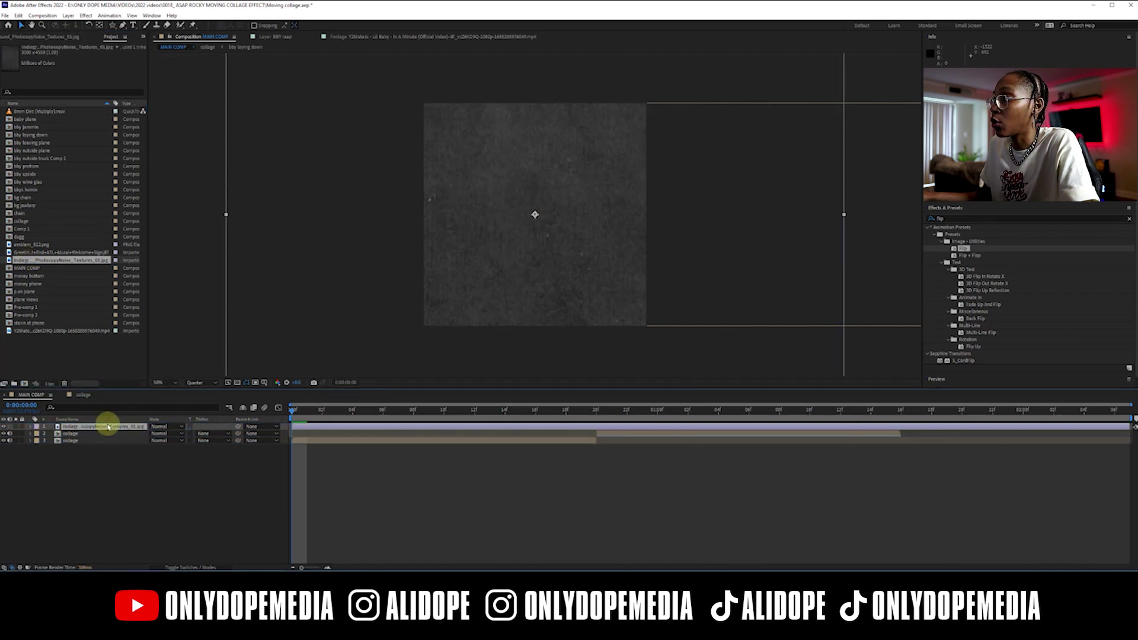
{"action": "left_click_drag", "start_coordinate": [227, 217], "coordinate": [424, 219]}
{"action": "left_click", "coordinate": [168, 427]}
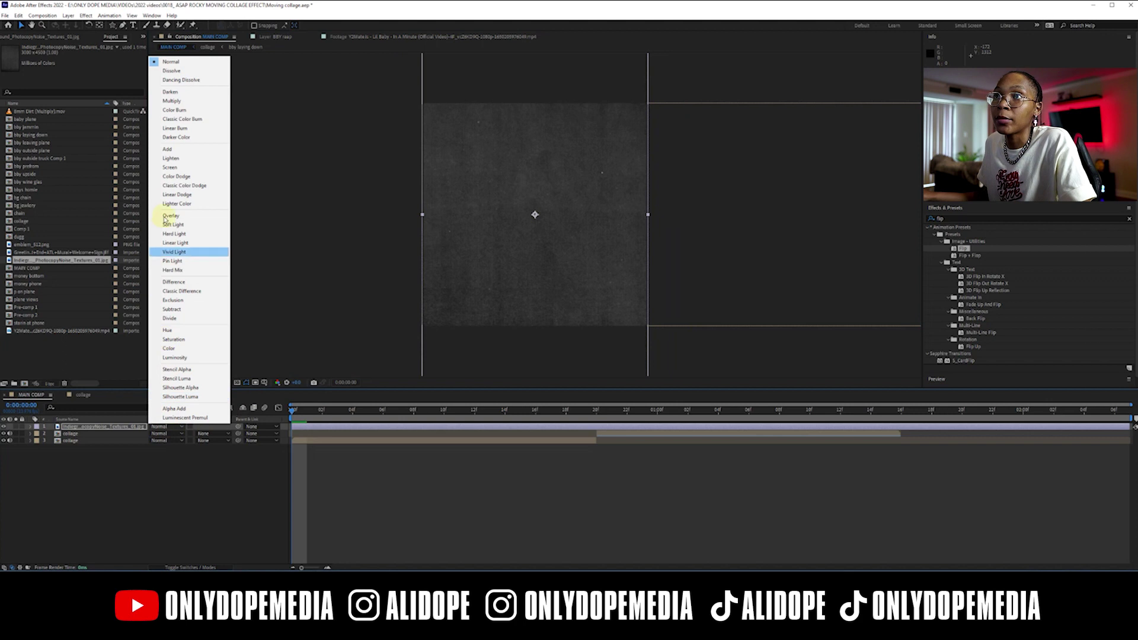
{"action": "left_click", "coordinate": [174, 160]}
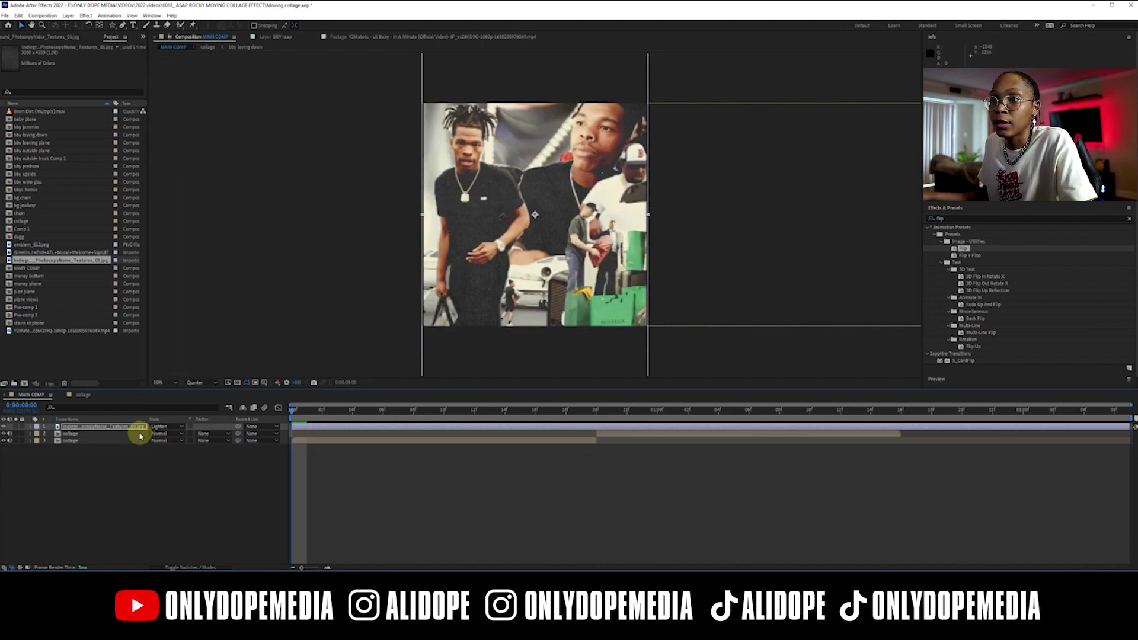
Step: Lower the opacity of the PhotocopyNoise texture layer, then lock the layer and collapse its properties
{"action": "left_click", "coordinate": [29, 427]}
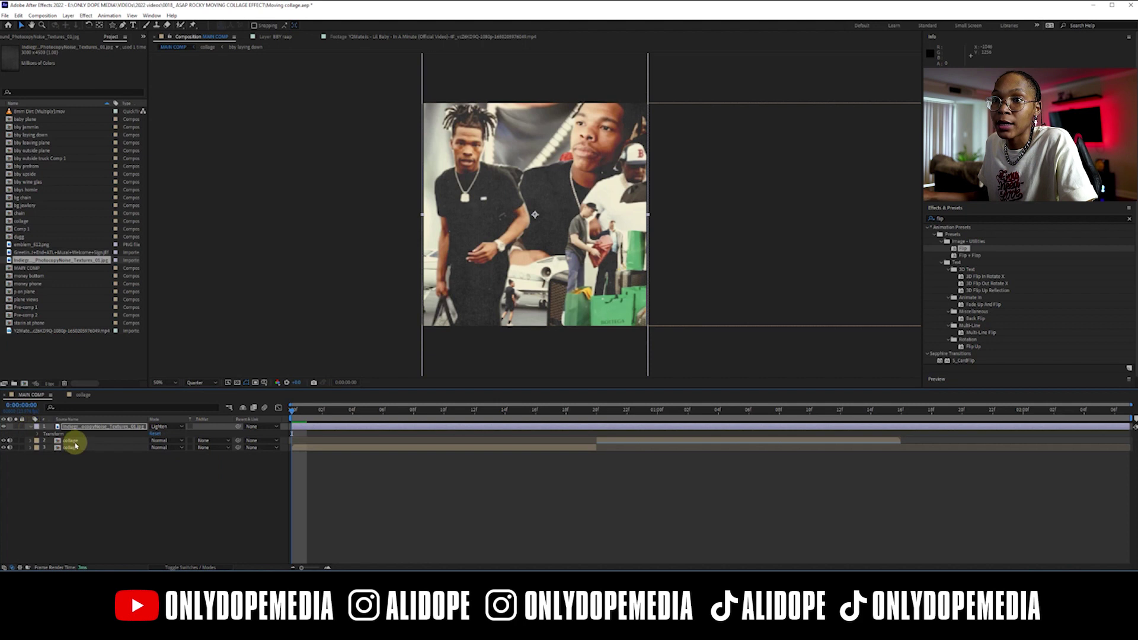
{"action": "left_click", "coordinate": [38, 434]}
{"action": "mouse_move", "coordinate": [153, 469]}
{"action": "left_mouse_down"}
{"action": "mouse_move", "coordinate": [116, 467]}
{"action": "mouse_move", "coordinate": [134, 468]}
{"action": "left_mouse_up"}
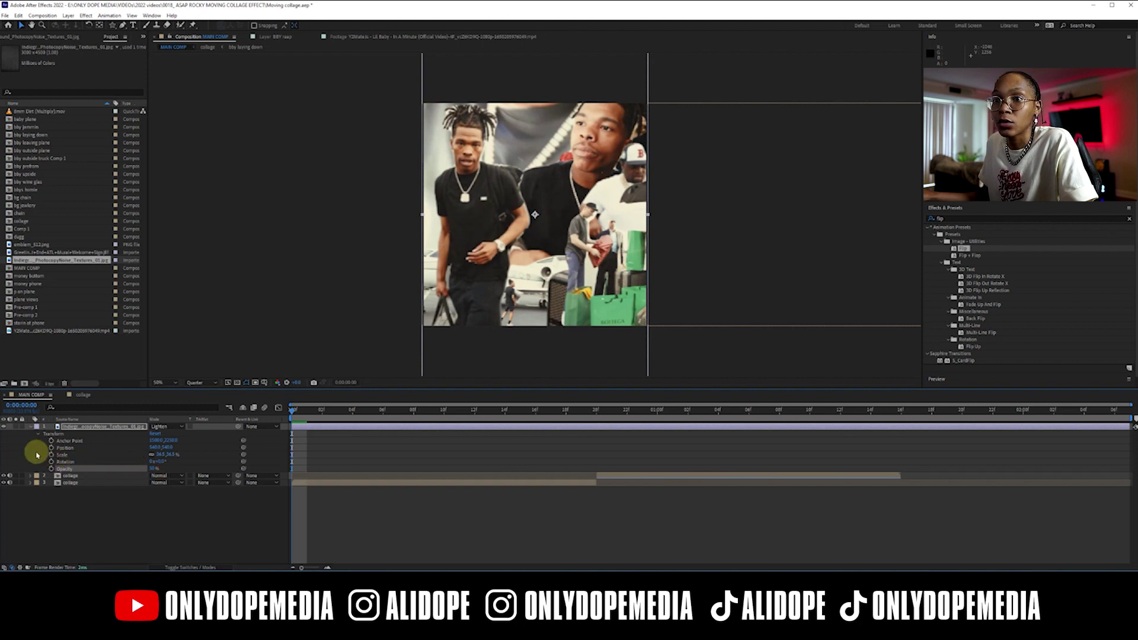
{"action": "left_click", "coordinate": [23, 427]}
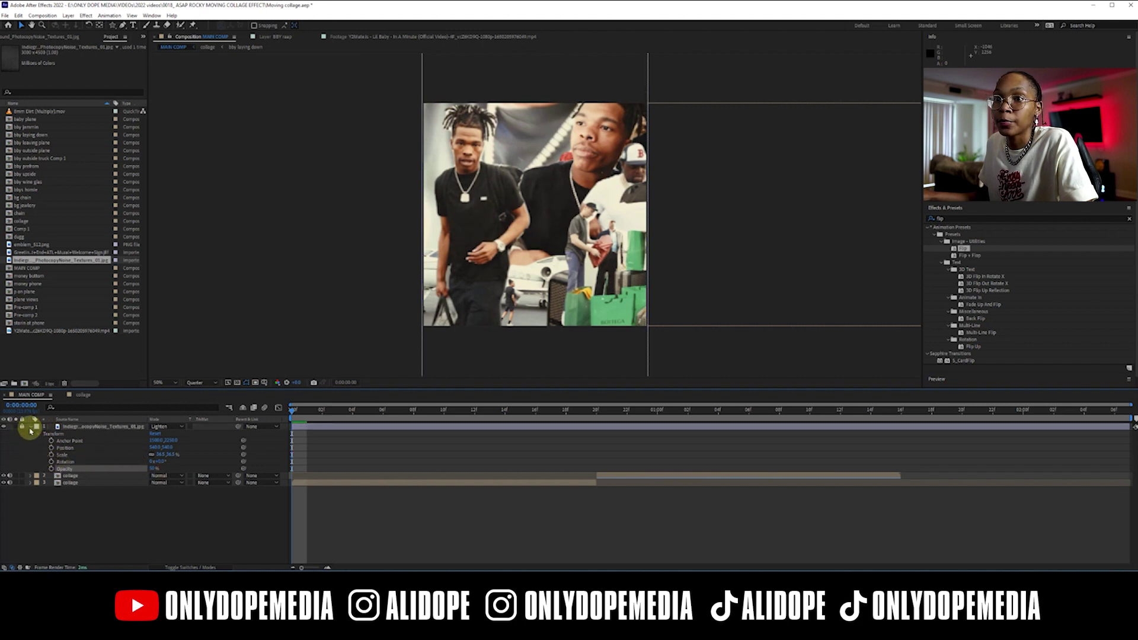
{"action": "left_click", "coordinate": [31, 427]}
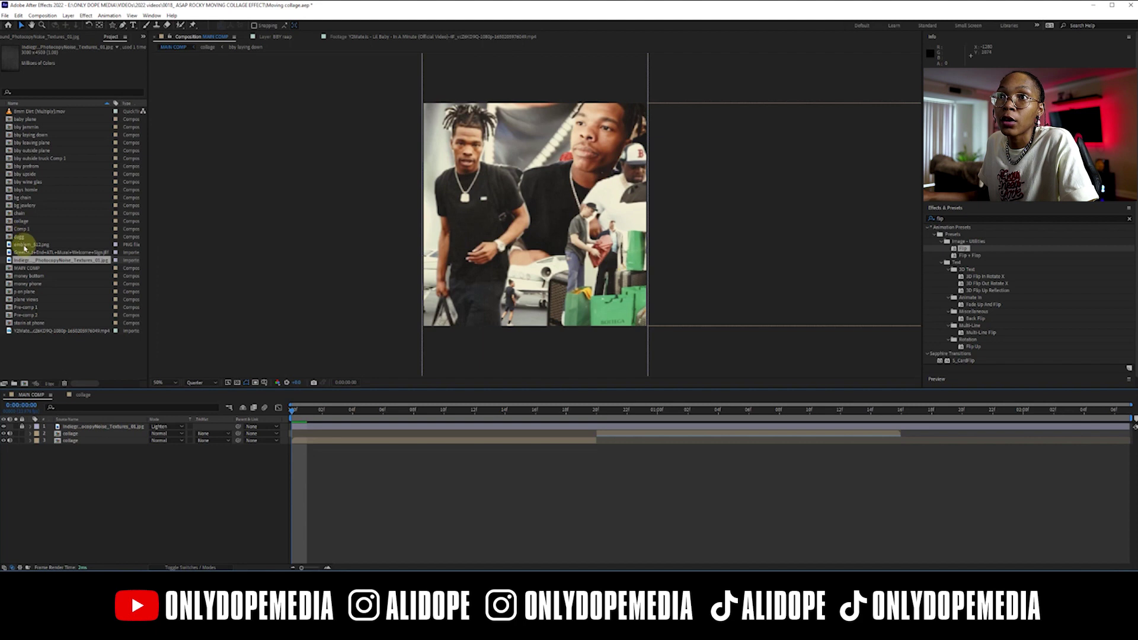
Step: Add the 8mm Dirt (Multiply) clip as the top layer of MAIN COMP and scale it down to about 55%
{"action": "left_click", "coordinate": [36, 112]}
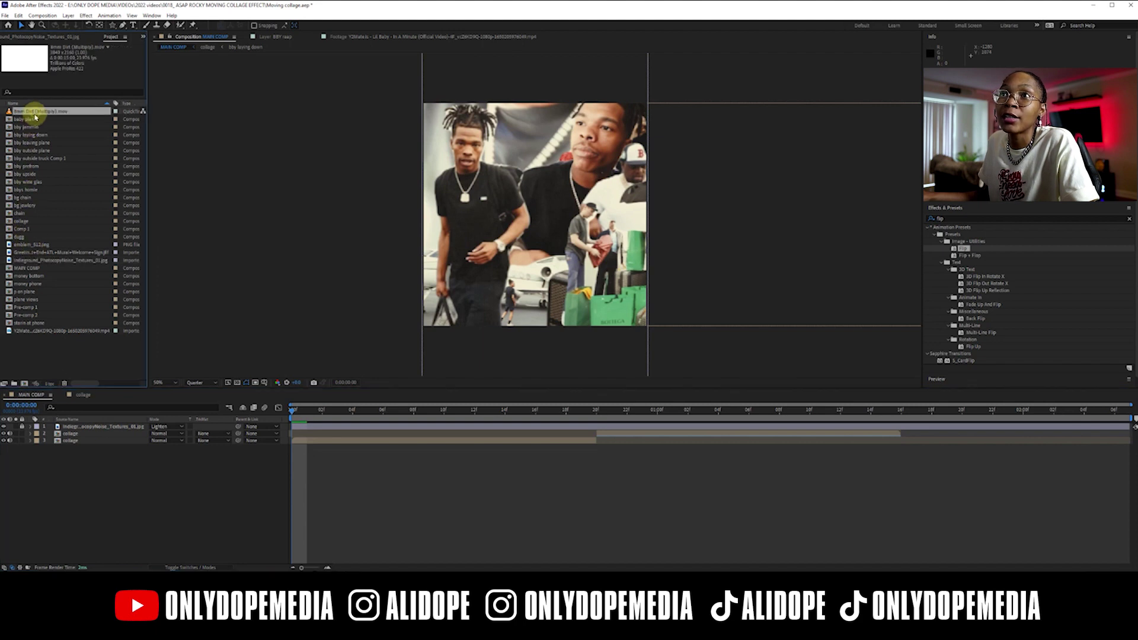
{"action": "left_click_drag", "start_coordinate": [37, 113], "coordinate": [76, 429]}
{"action": "left_click_drag", "start_coordinate": [367, 412], "coordinate": [441, 416]}
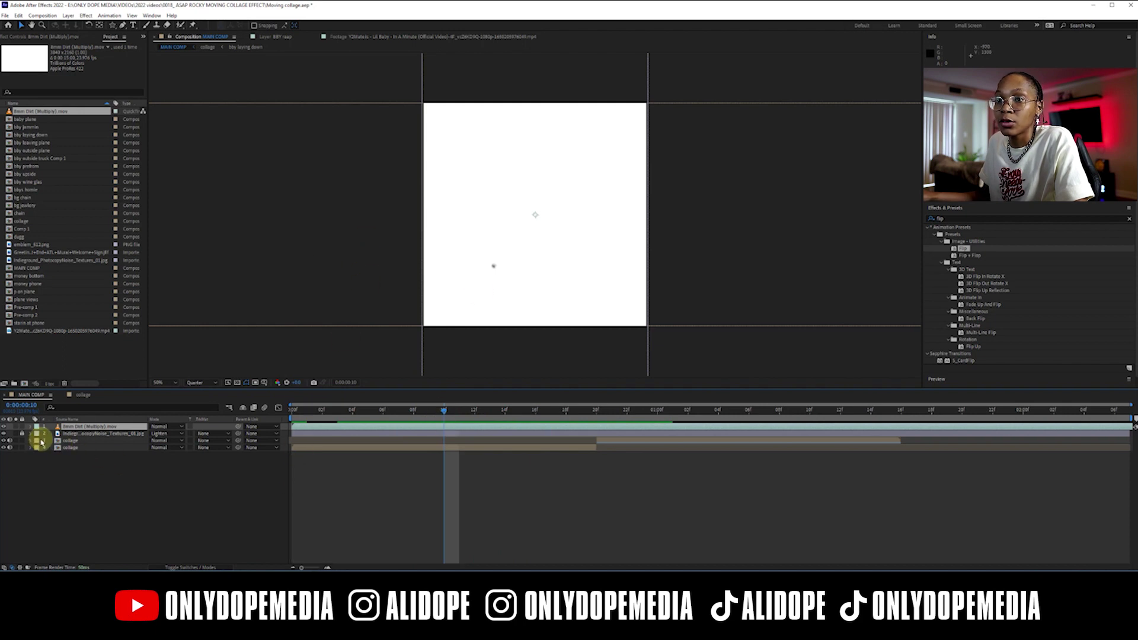
{"action": "key", "text": "s"}
{"action": "left_click_drag", "start_coordinate": [171, 434], "coordinate": [119, 444]}
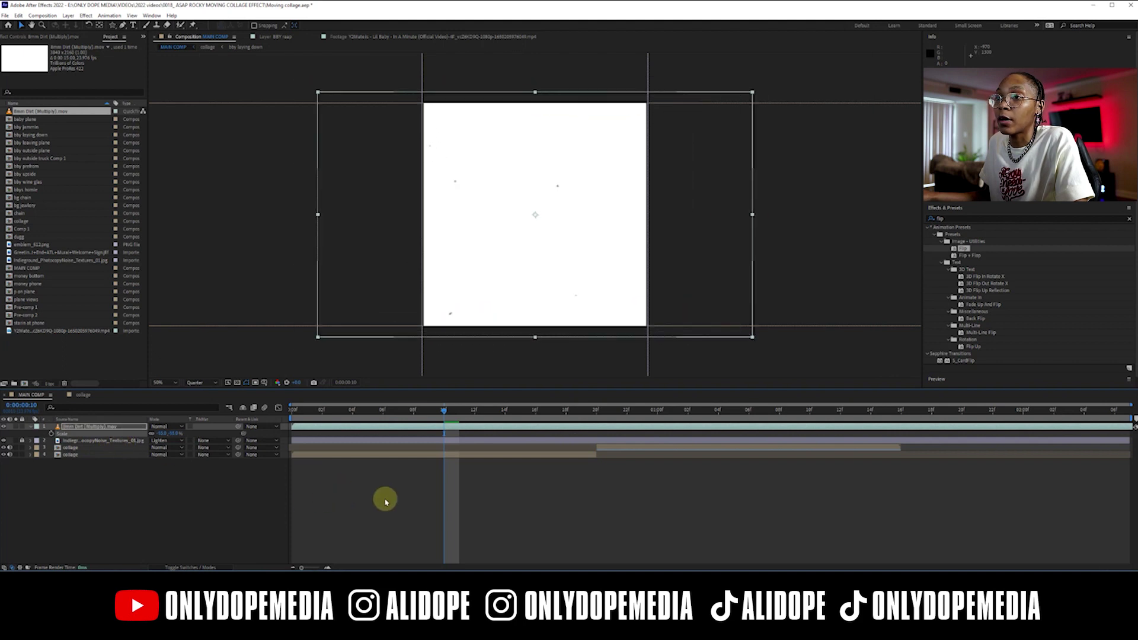
{"action": "left_click", "coordinate": [407, 494]}
Step: Find the Invert effect and apply it to the 8mm Dirt layer
{"action": "left_click", "coordinate": [358, 429]}
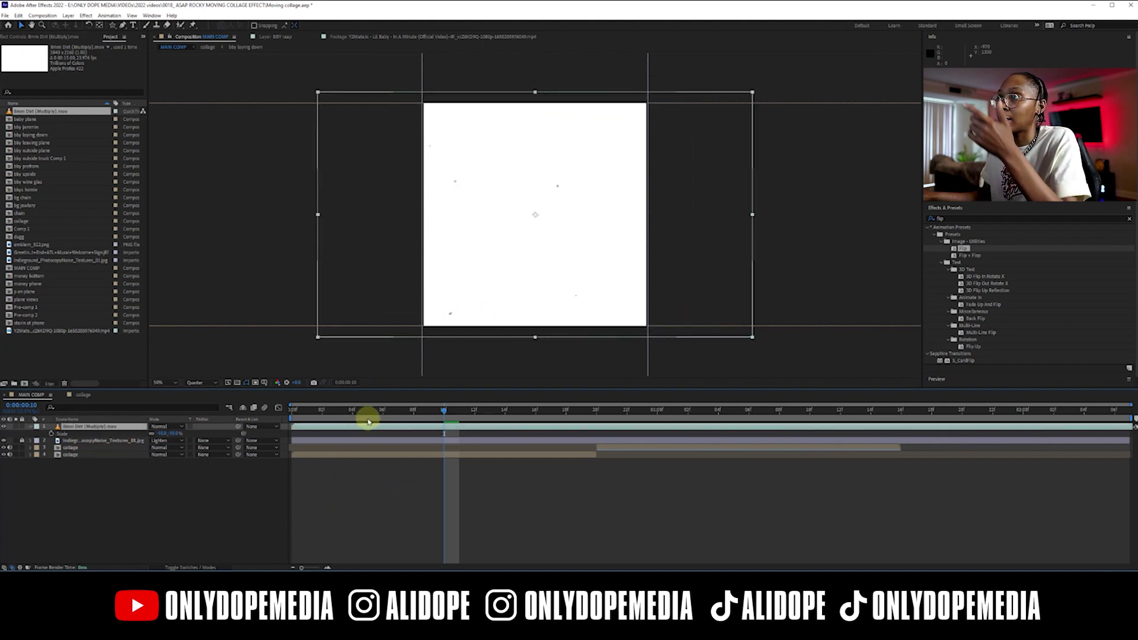
{"action": "left_click", "coordinate": [971, 219]}
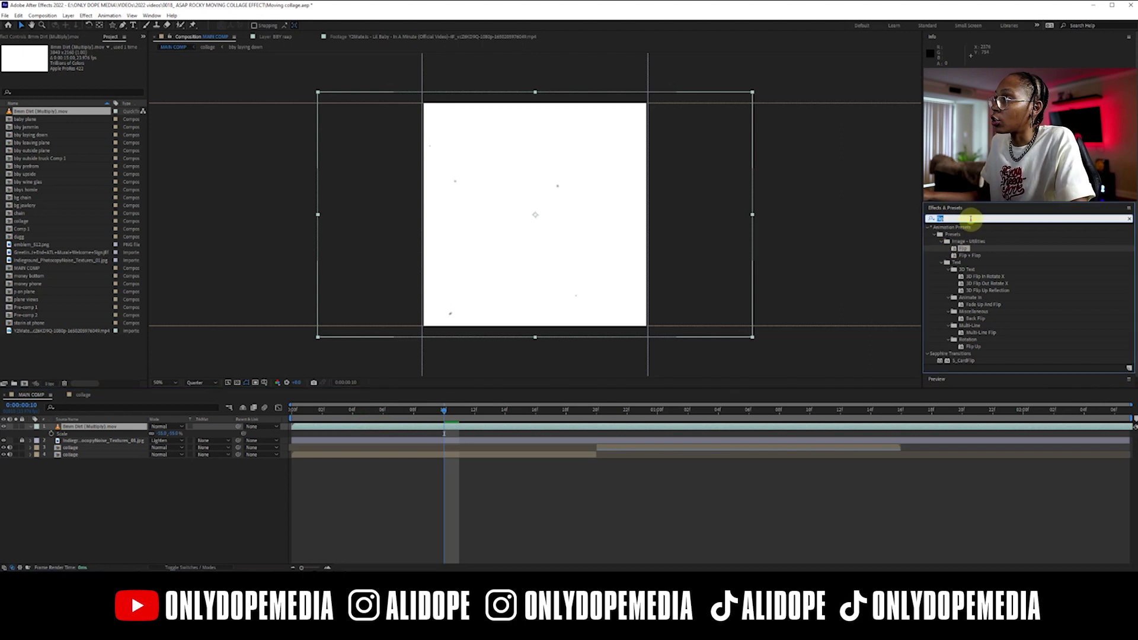
{"action": "type", "text": "mover"}
{"action": "left_click_drag", "start_coordinate": [966, 265], "coordinate": [462, 427]}
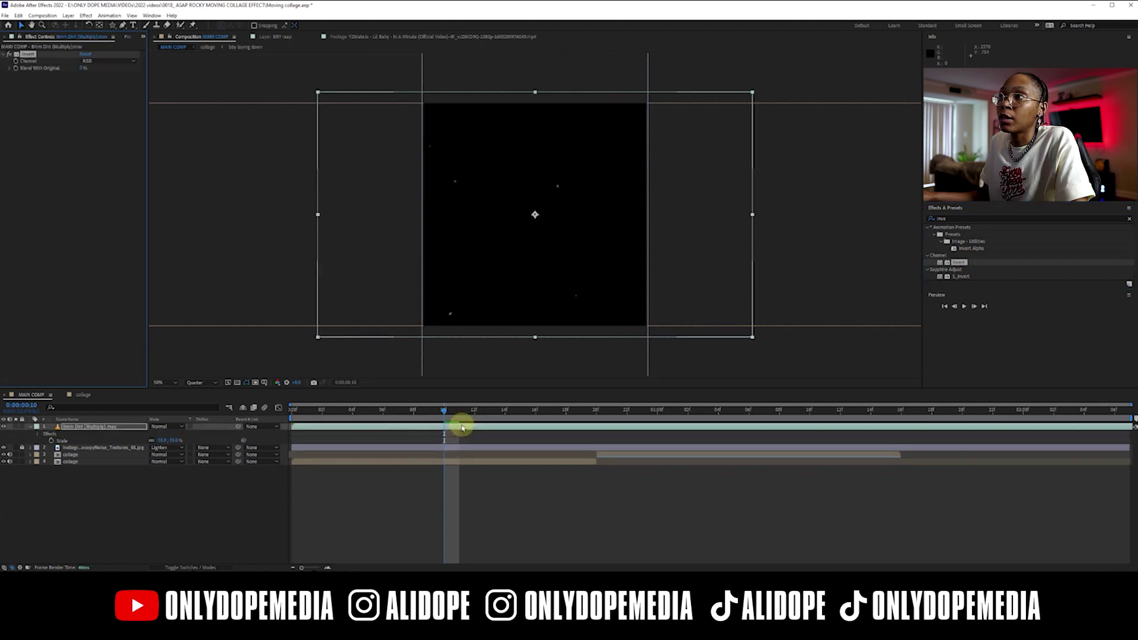
Step: Try Lighten, then set the 8mm Dirt layer's blending mode to Screen, and lock the layer before scrubbing through the result
{"action": "left_click", "coordinate": [165, 426]}
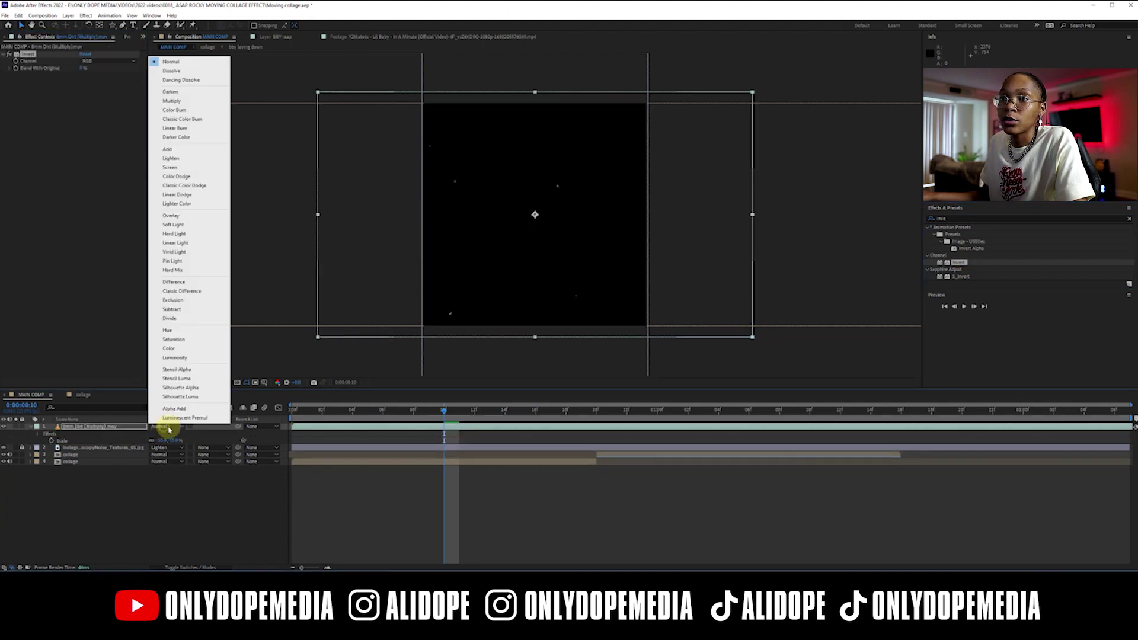
{"action": "left_click", "coordinate": [178, 159]}
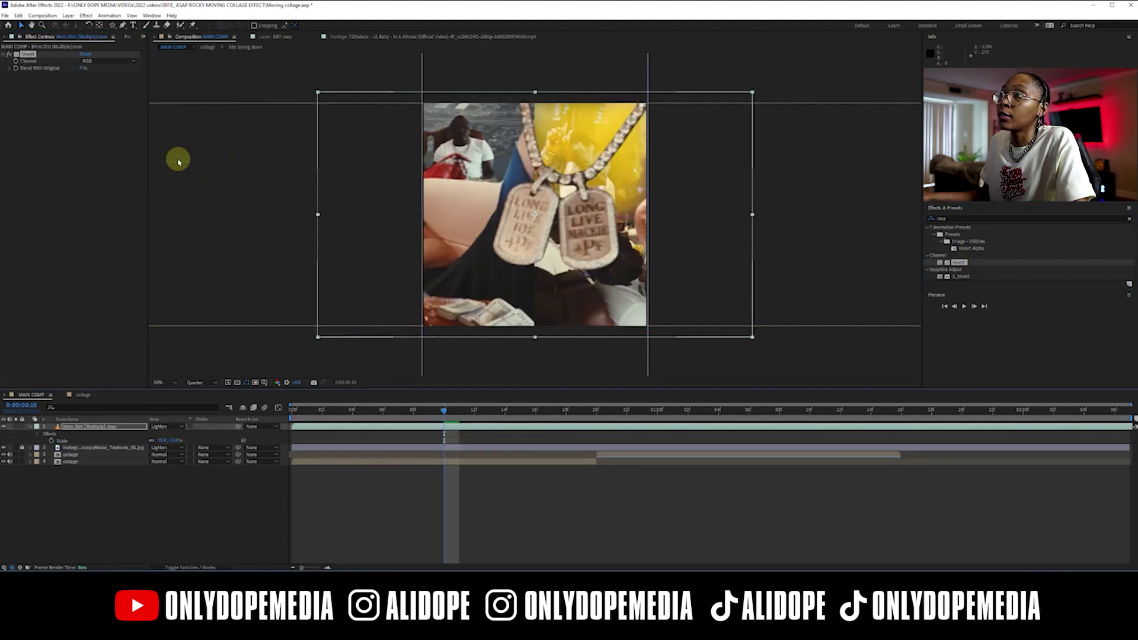
{"action": "left_click", "coordinate": [163, 428]}
{"action": "left_click", "coordinate": [173, 168]}
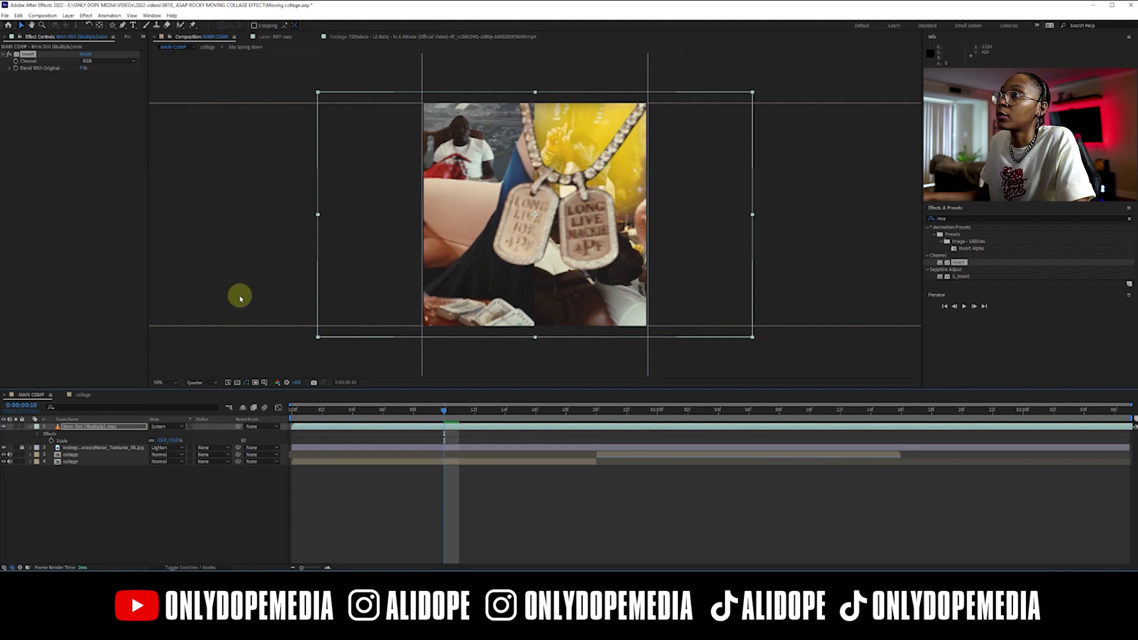
{"action": "left_click", "coordinate": [31, 428]}
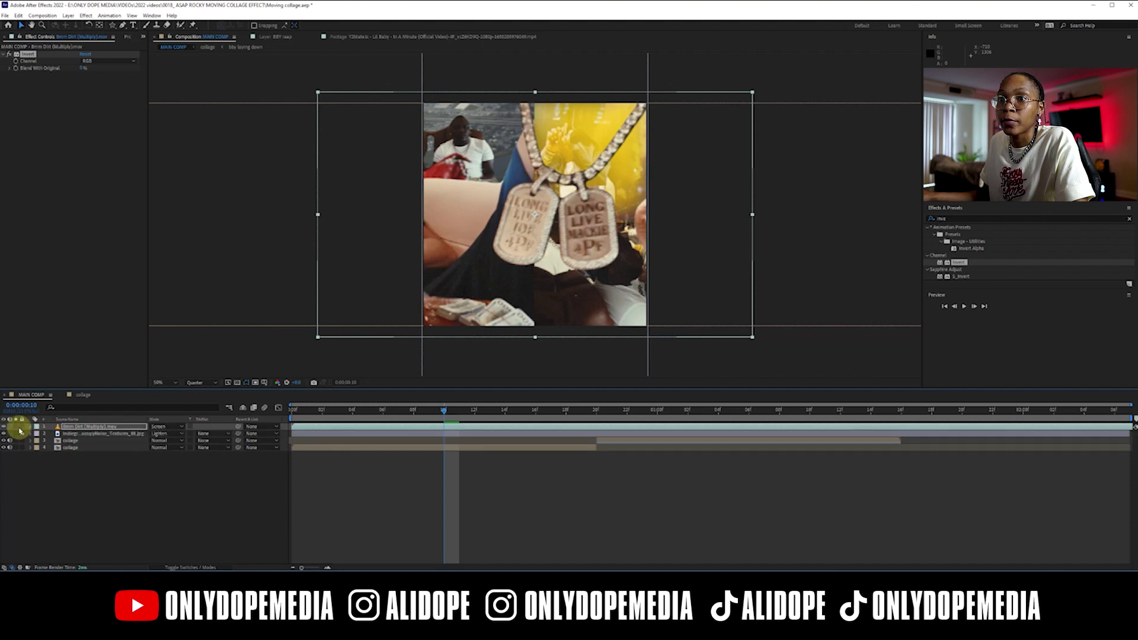
{"action": "left_click", "coordinate": [24, 426]}
{"action": "left_click_drag", "start_coordinate": [316, 418], "coordinate": [995, 422]}
{"action": "left_click_drag", "start_coordinate": [871, 431], "coordinate": [474, 446]}
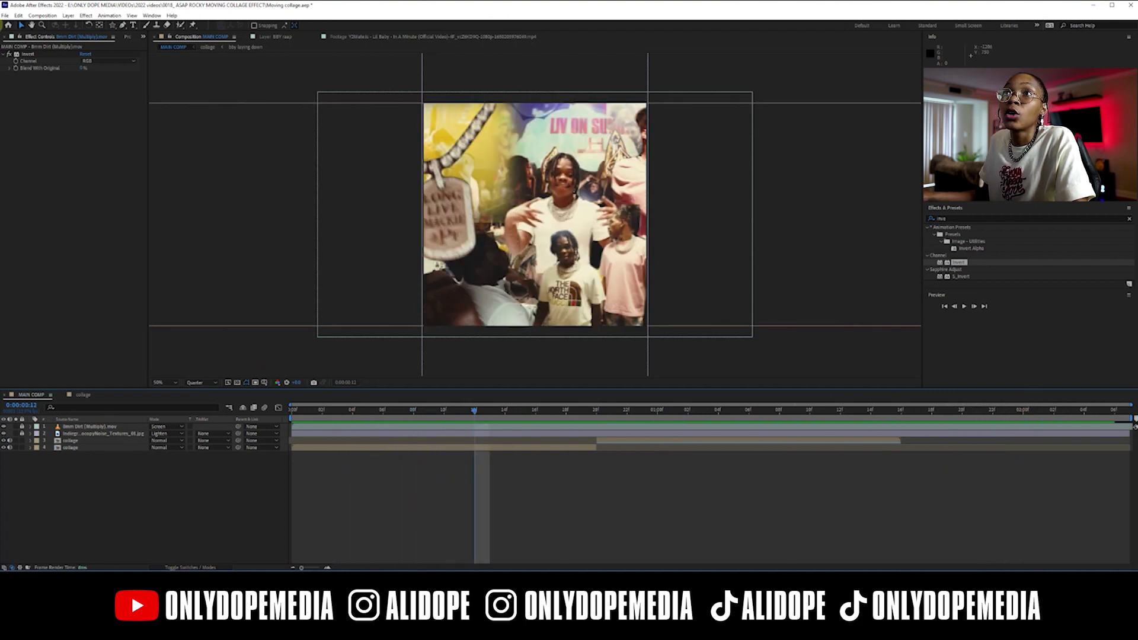
Step: Try a Glow effect on the collage layers and raise the Glow Threshold on the lower one while checking different frames
{"action": "left_click", "coordinate": [125, 37]}
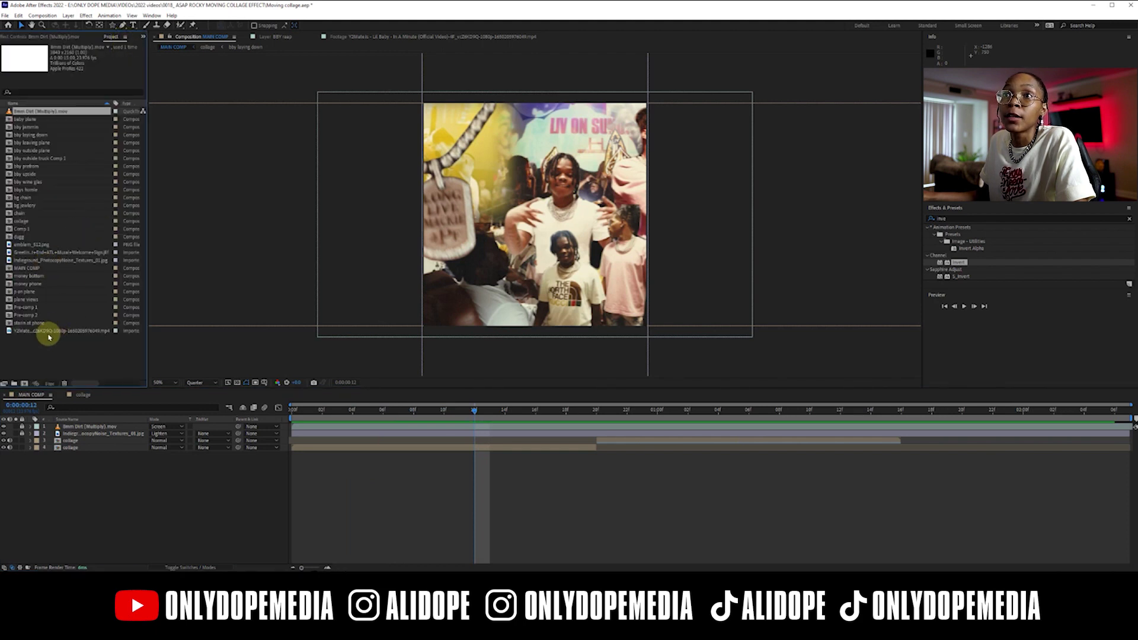
{"action": "left_click_drag", "start_coordinate": [408, 420], "coordinate": [370, 429]}
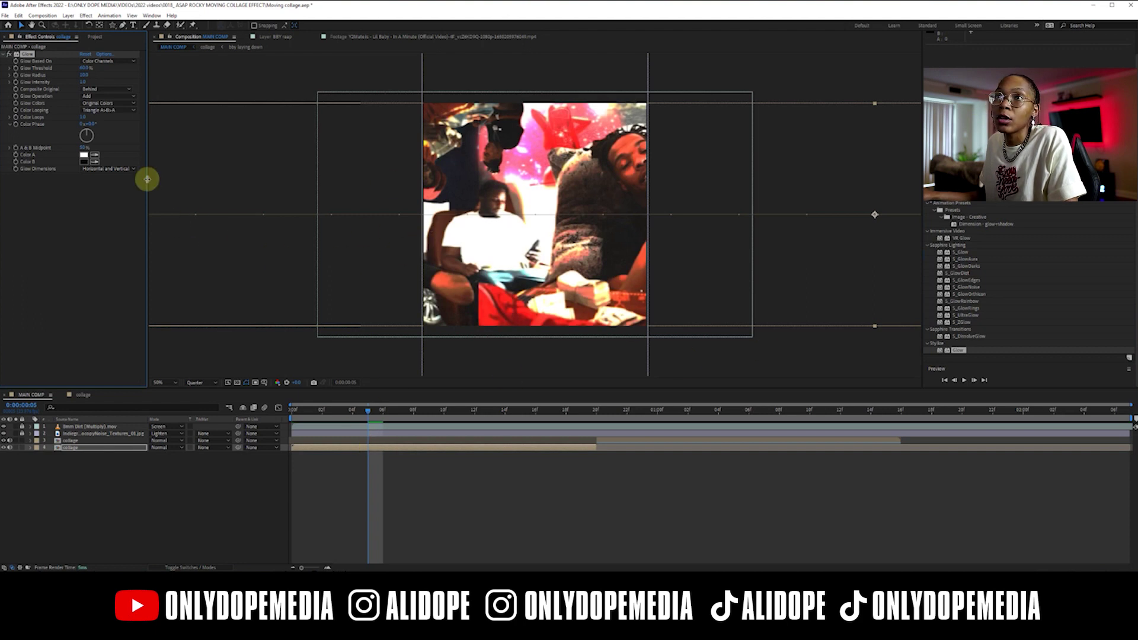
{"action": "mouse_move", "coordinate": [396, 422]}
{"action": "left_mouse_down"}
{"action": "mouse_move", "coordinate": [434, 409]}
{"action": "mouse_move", "coordinate": [399, 409]}
{"action": "left_mouse_up"}
{"action": "left_click_drag", "start_coordinate": [100, 67], "coordinate": [152, 73]}
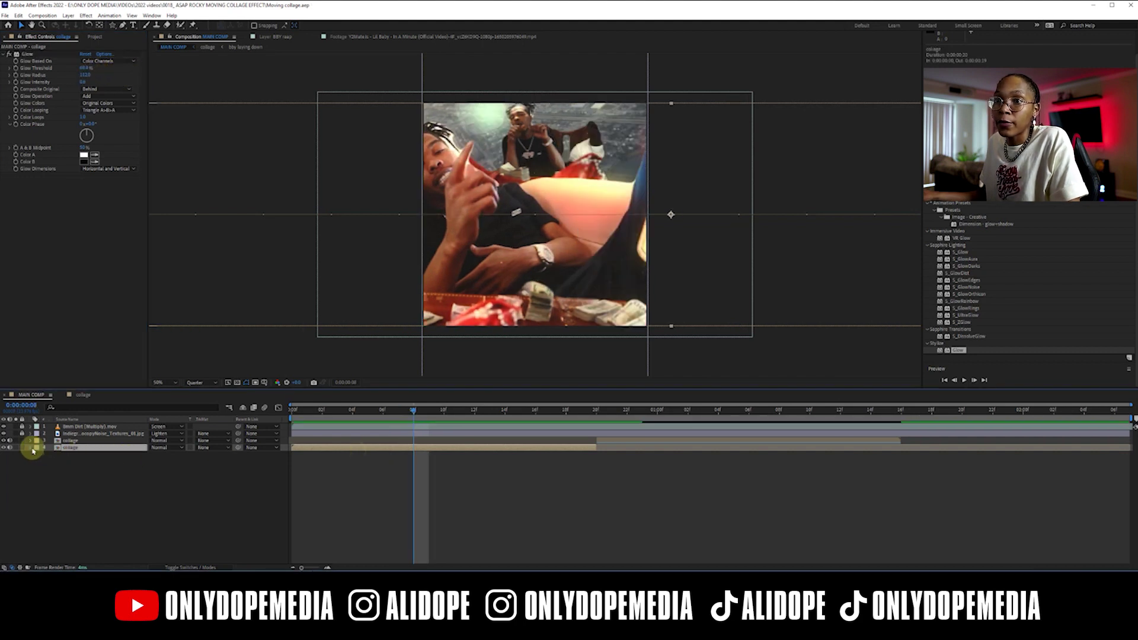
Step: Delete the Glow effect from both collage layers and collapse their properties
{"action": "left_click", "coordinate": [32, 449]}
{"action": "left_click", "coordinate": [59, 462]}
{"action": "key", "text": "Delete"}
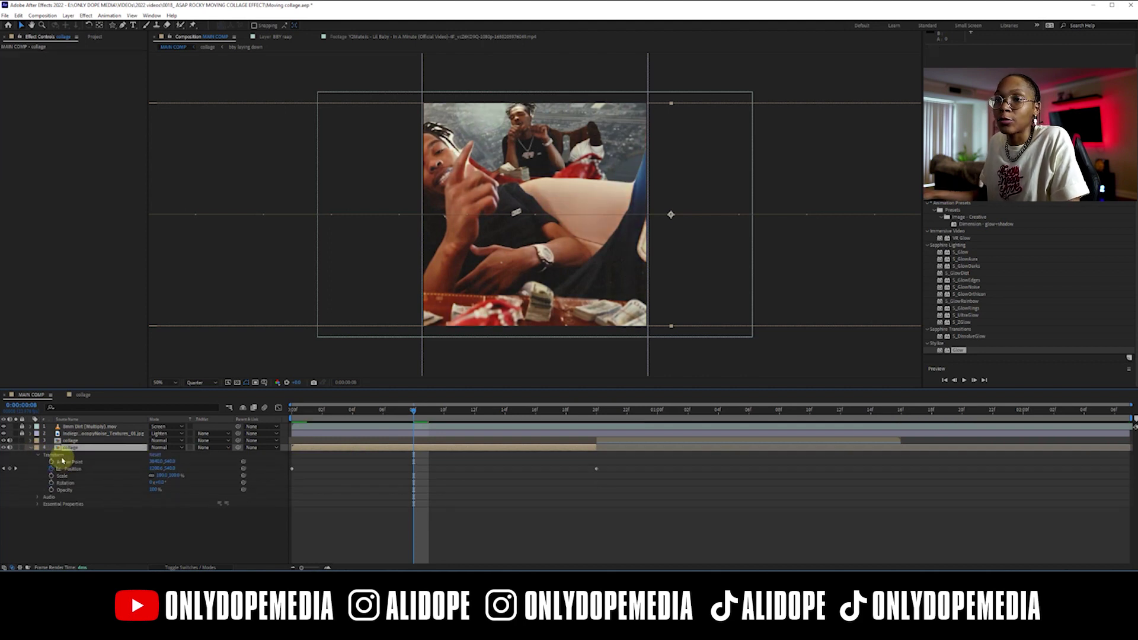
{"action": "left_click", "coordinate": [32, 449]}
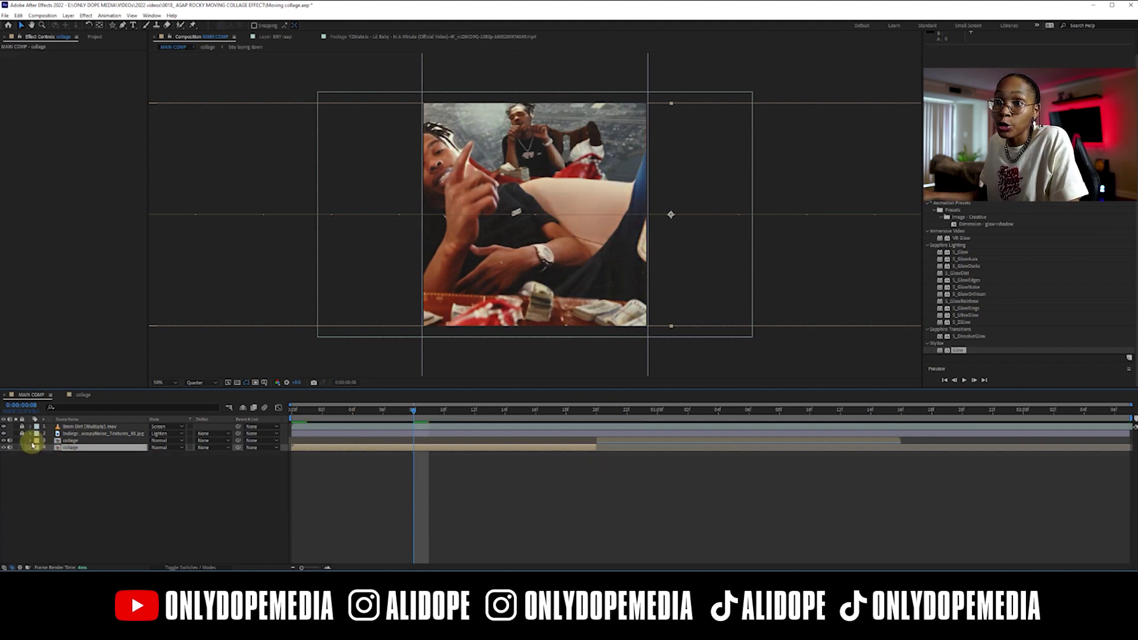
{"action": "left_click", "coordinate": [30, 441]}
{"action": "left_click", "coordinate": [37, 449]}
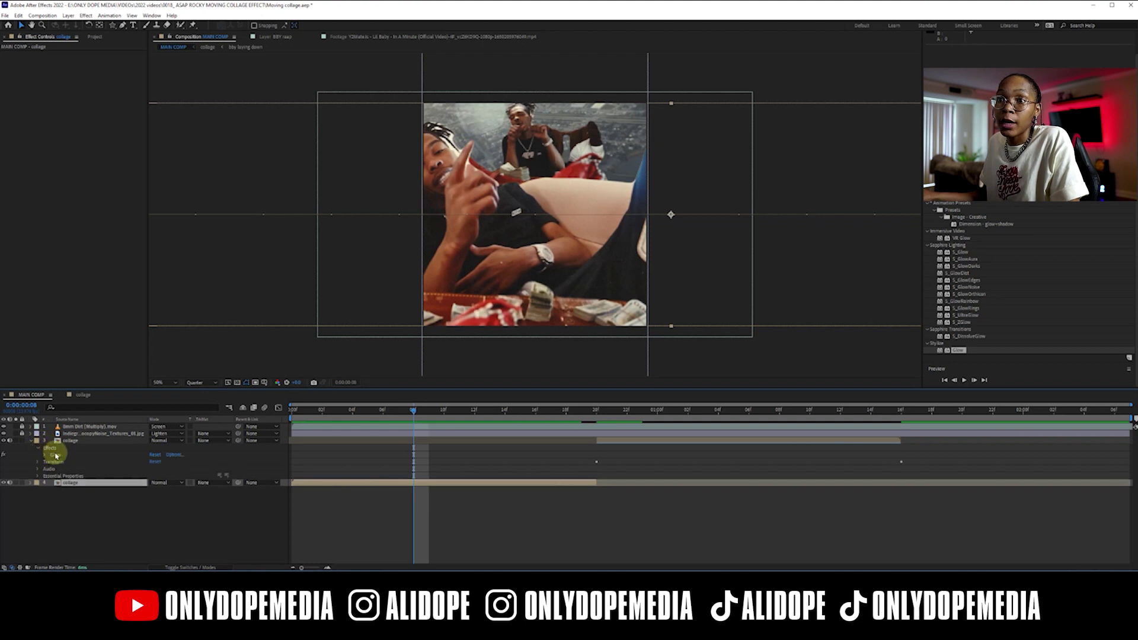
{"action": "left_click", "coordinate": [56, 455]}
{"action": "key", "text": "Delete"}
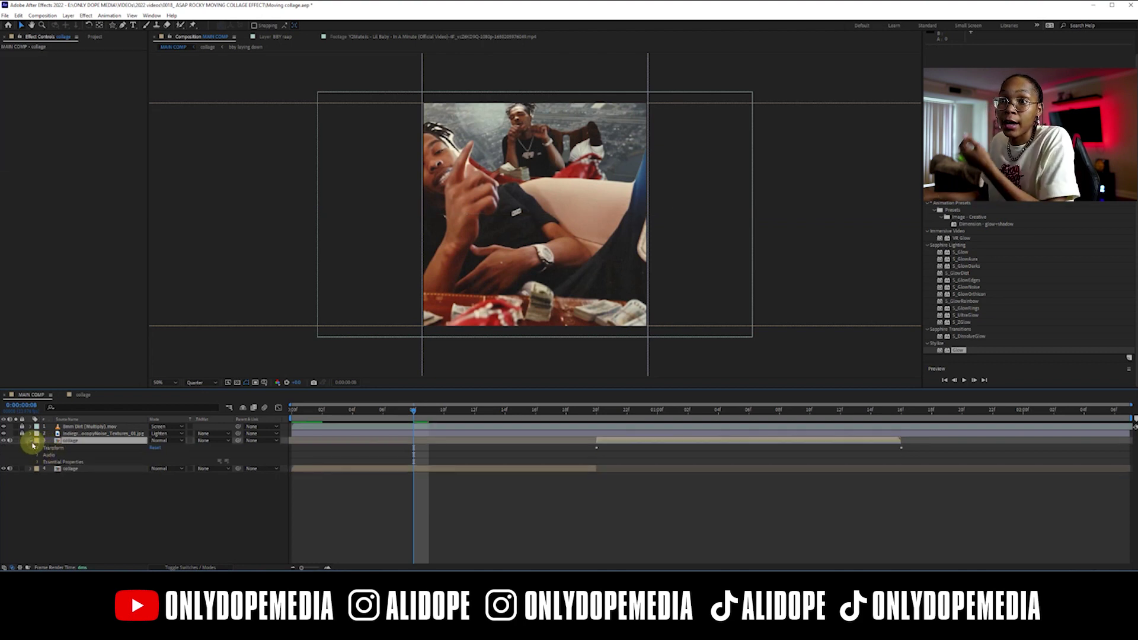
{"action": "left_click", "coordinate": [32, 441]}
Step: Try the CC Mr. Mercury effect on the lower collage layer and scrub through its animation
{"action": "left_click", "coordinate": [972, 197]}
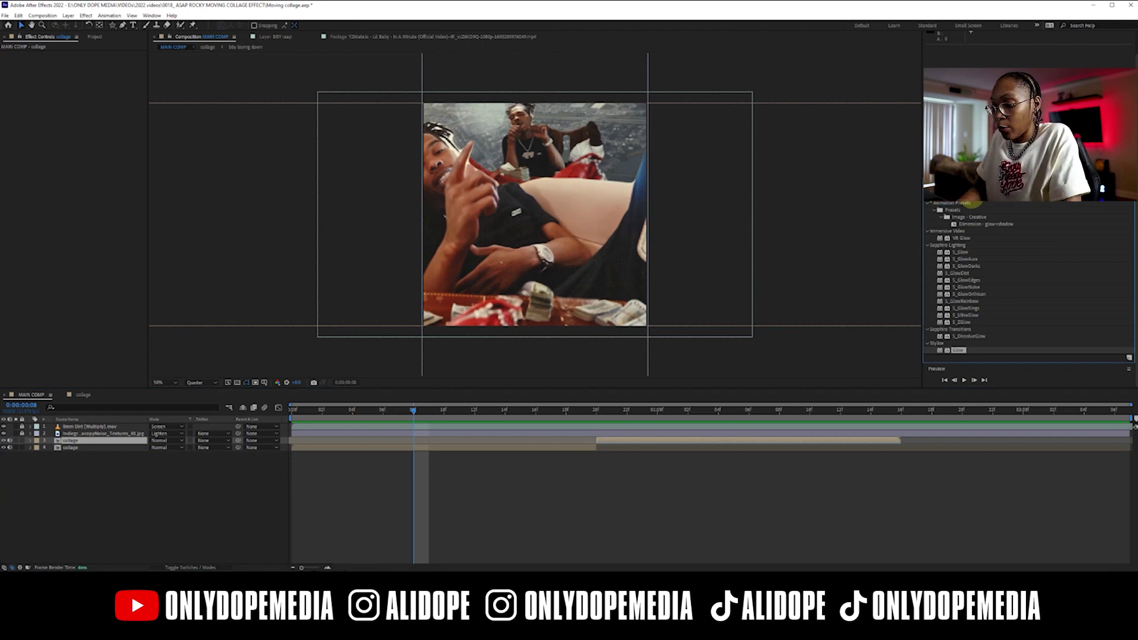
{"action": "type", "text": "mr"}
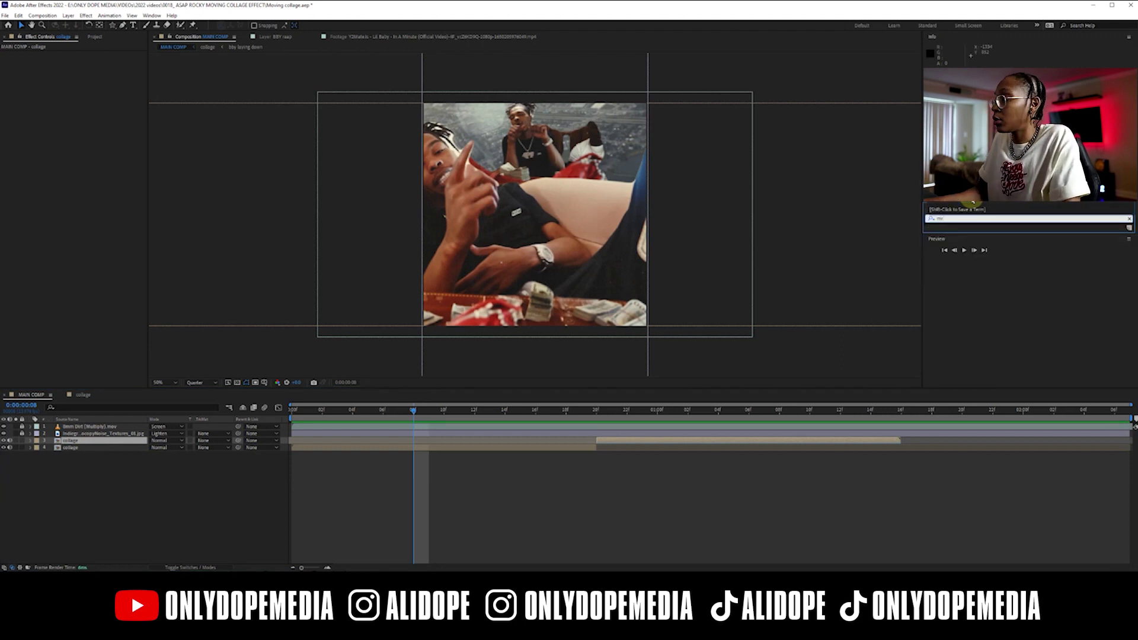
{"action": "left_click_drag", "start_coordinate": [962, 248], "coordinate": [454, 449]}
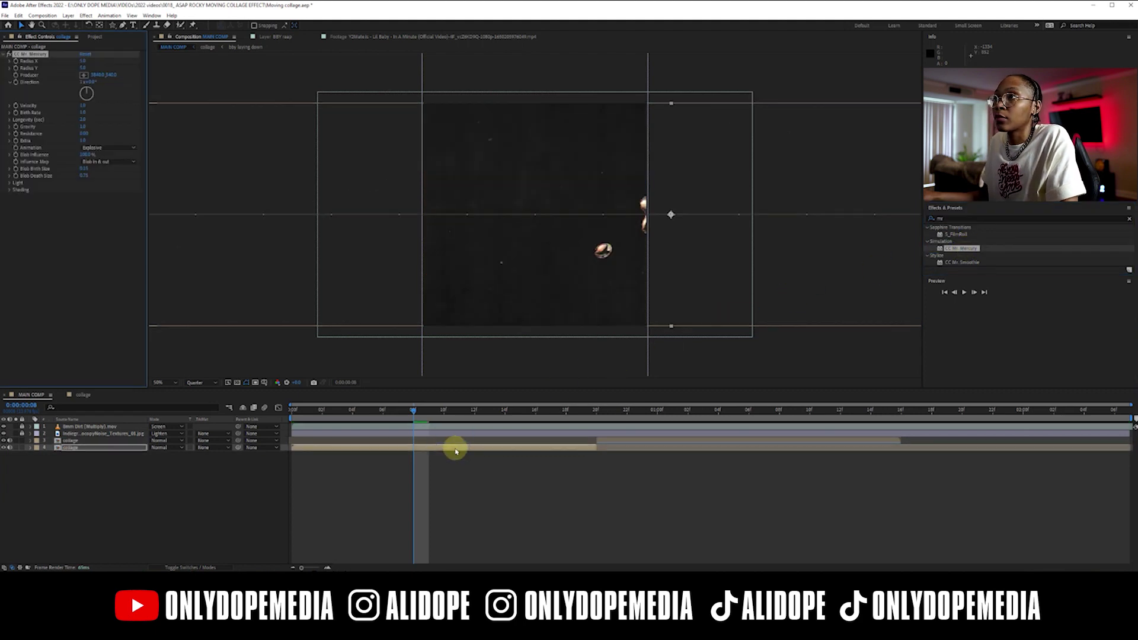
{"action": "left_click_drag", "start_coordinate": [381, 411], "coordinate": [459, 419]}
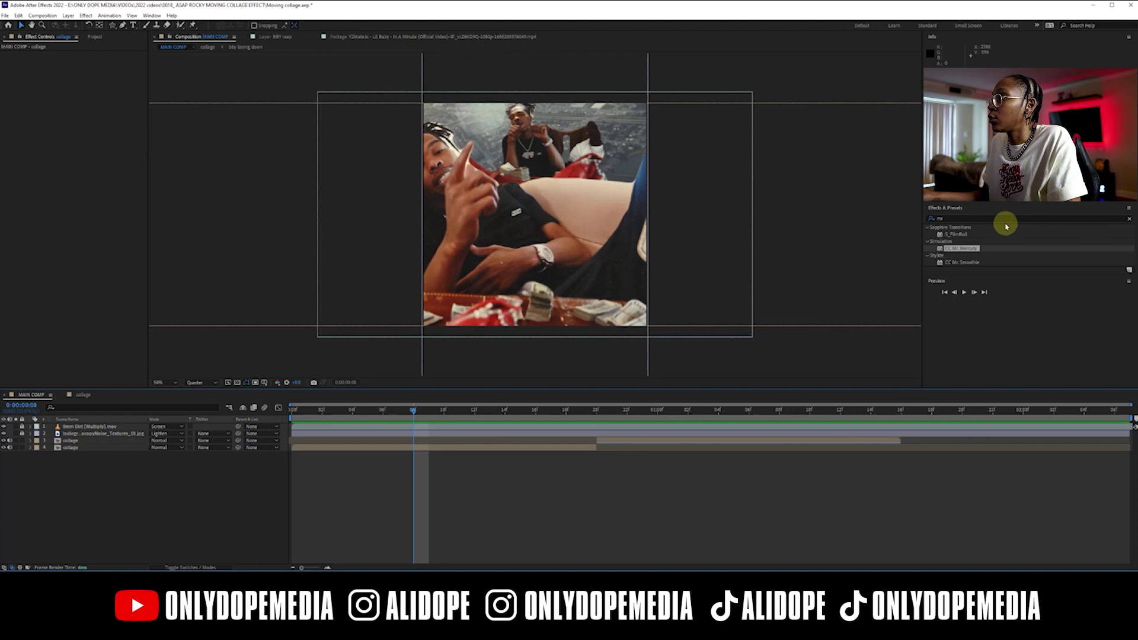
Step: Clear the effects search, find CC Flo Motion among the Distort effects, apply it to the lower collage layer, and lower Amount 1
{"action": "left_click", "coordinate": [1006, 221]}
{"action": "left_click", "coordinate": [1123, 219]}
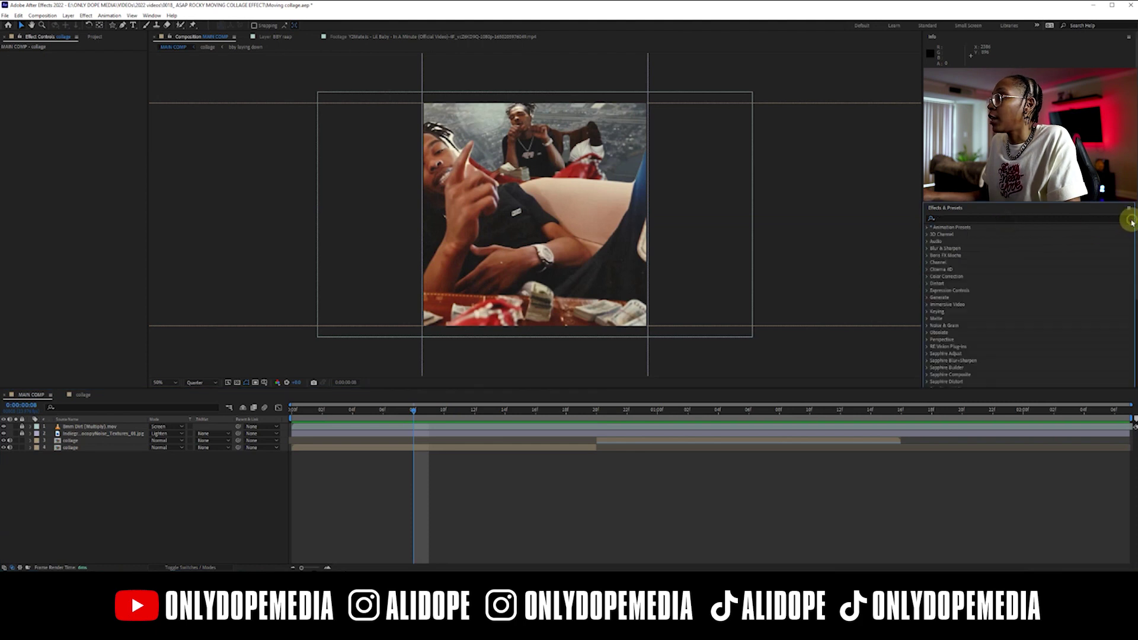
{"action": "scroll", "coordinate": [976, 280], "scroll_direction": "down", "scroll_amount": 2}
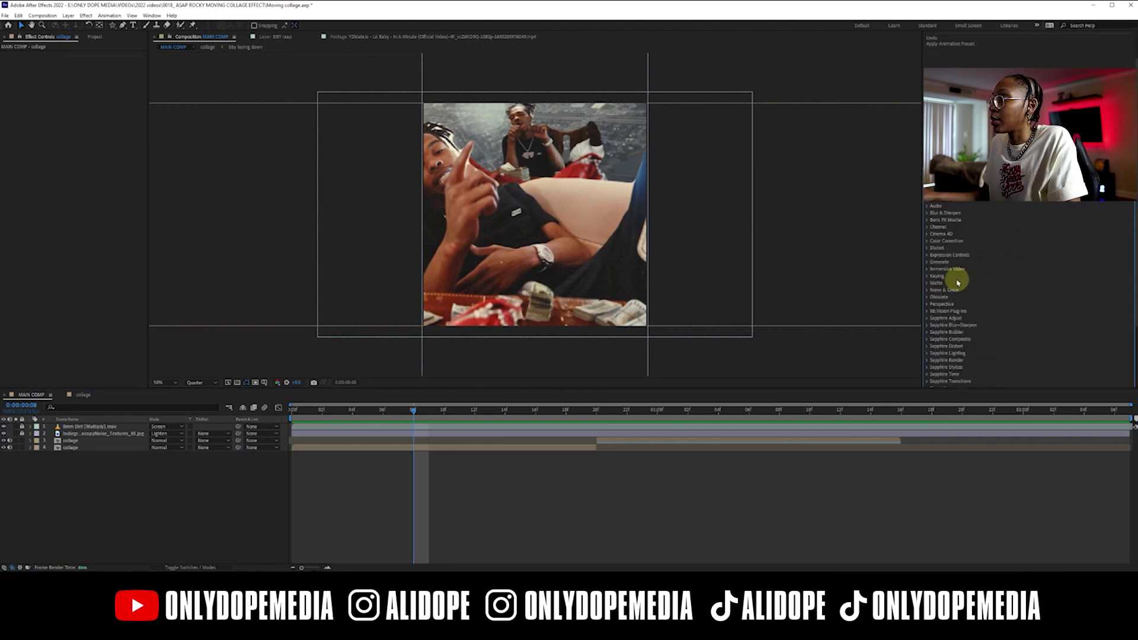
{"action": "left_click", "coordinate": [928, 249]}
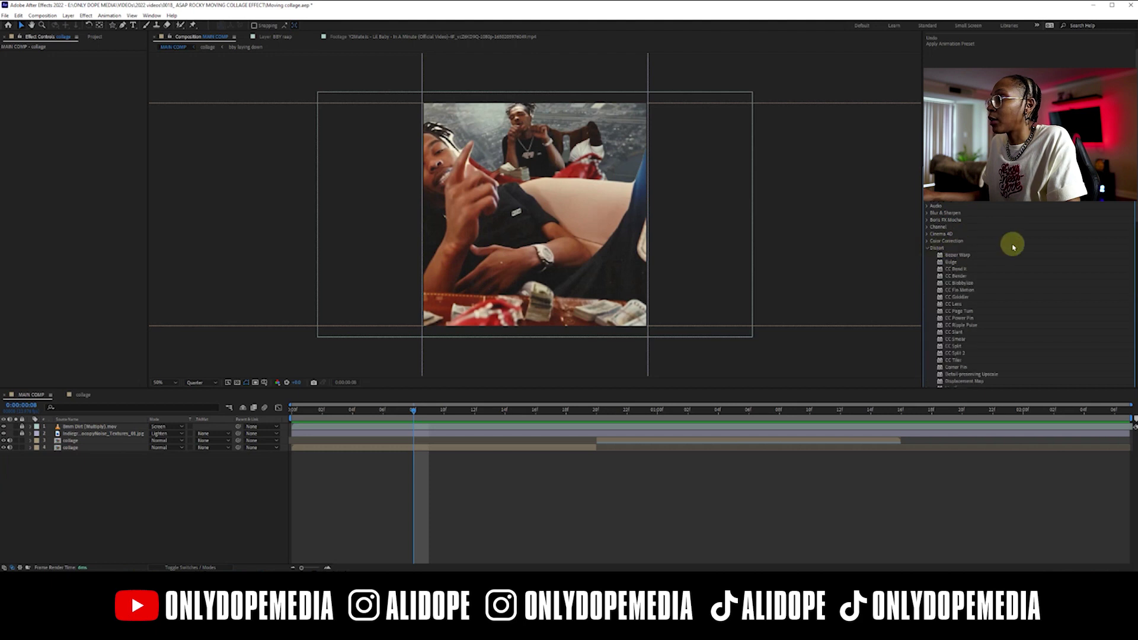
{"action": "left_click_drag", "start_coordinate": [960, 254], "coordinate": [427, 449]}
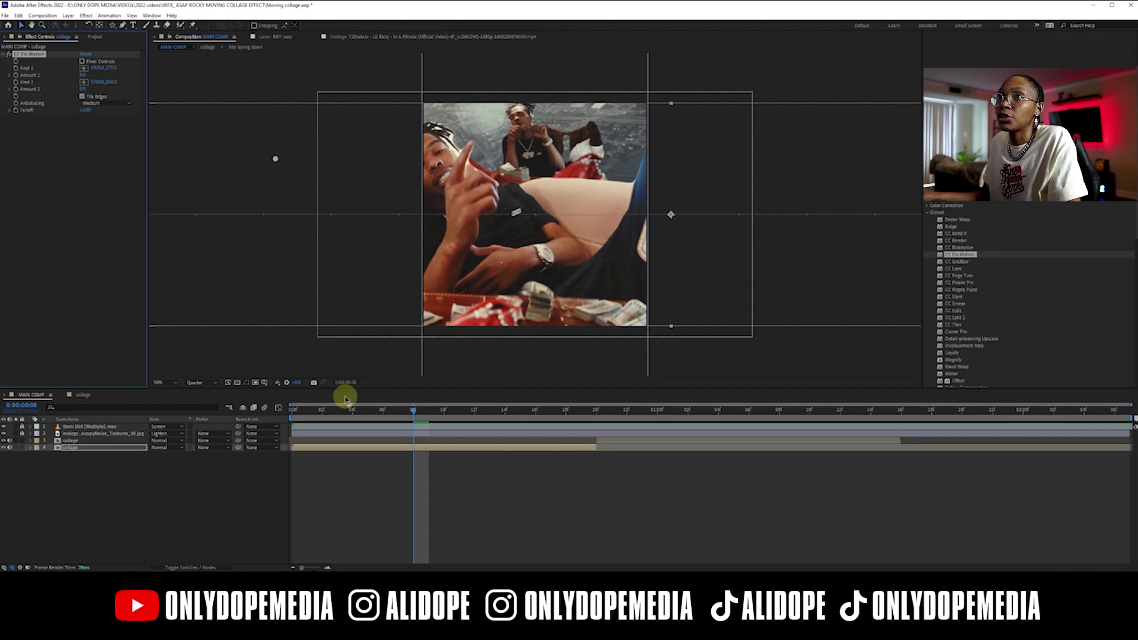
{"action": "left_click", "coordinate": [83, 74]}
{"action": "left_click_drag", "start_coordinate": [83, 74], "coordinate": [59, 93]}
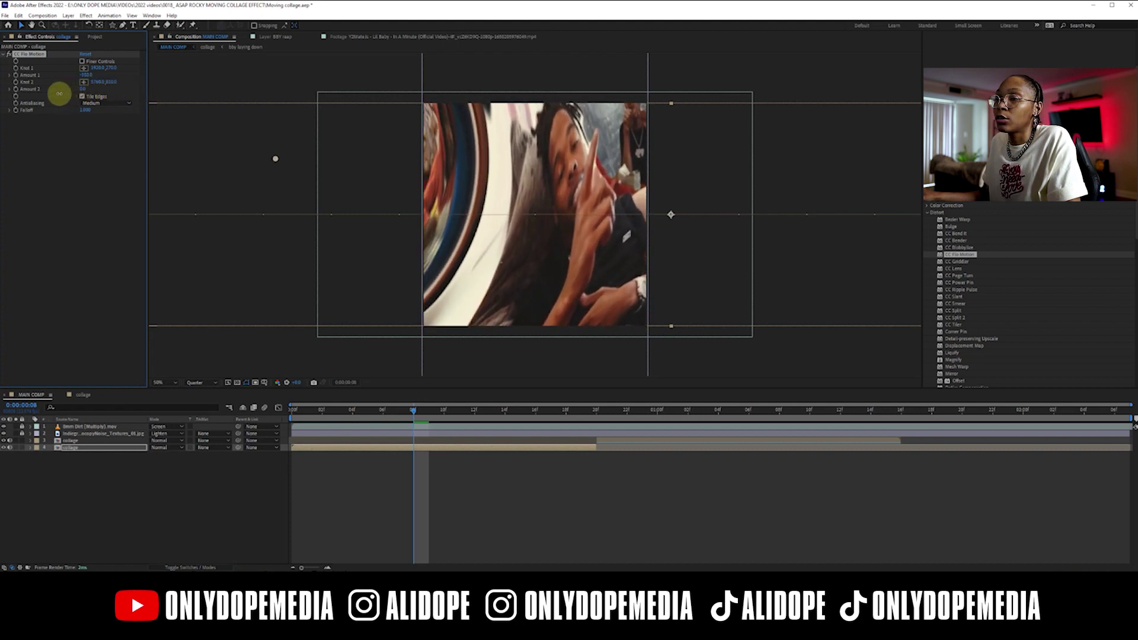
Step: Keyframe CC Flo Motion's Amount 1 at the first frame of the lower collage layer with a strong positive value
{"action": "left_click_drag", "start_coordinate": [317, 415], "coordinate": [289, 410]}
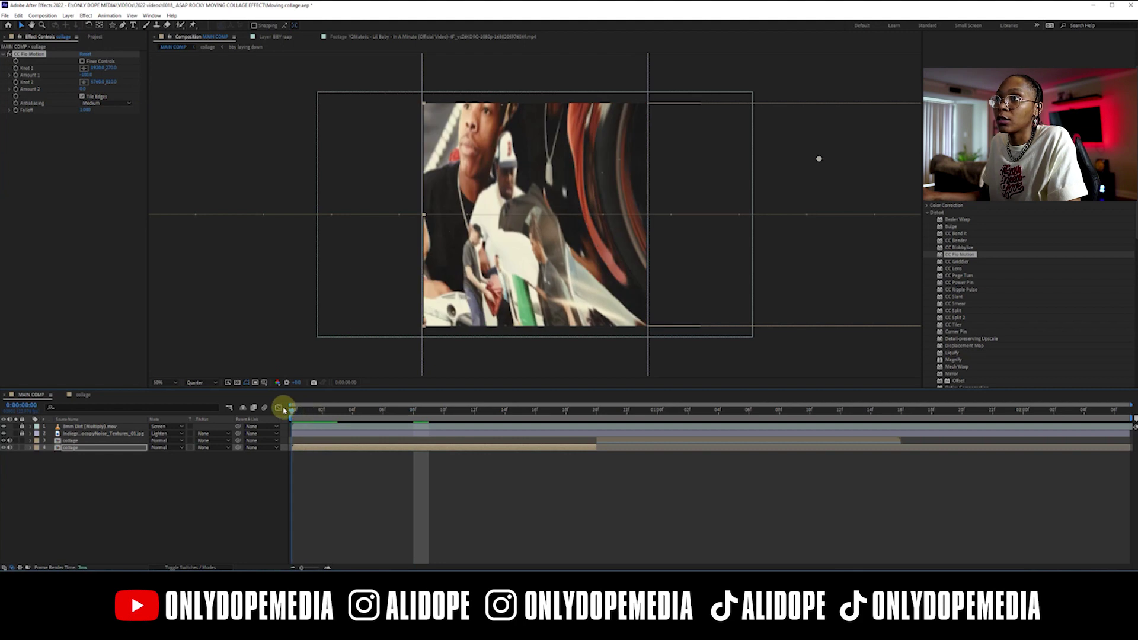
{"action": "left_click", "coordinate": [32, 448]}
{"action": "left_click", "coordinate": [44, 463]}
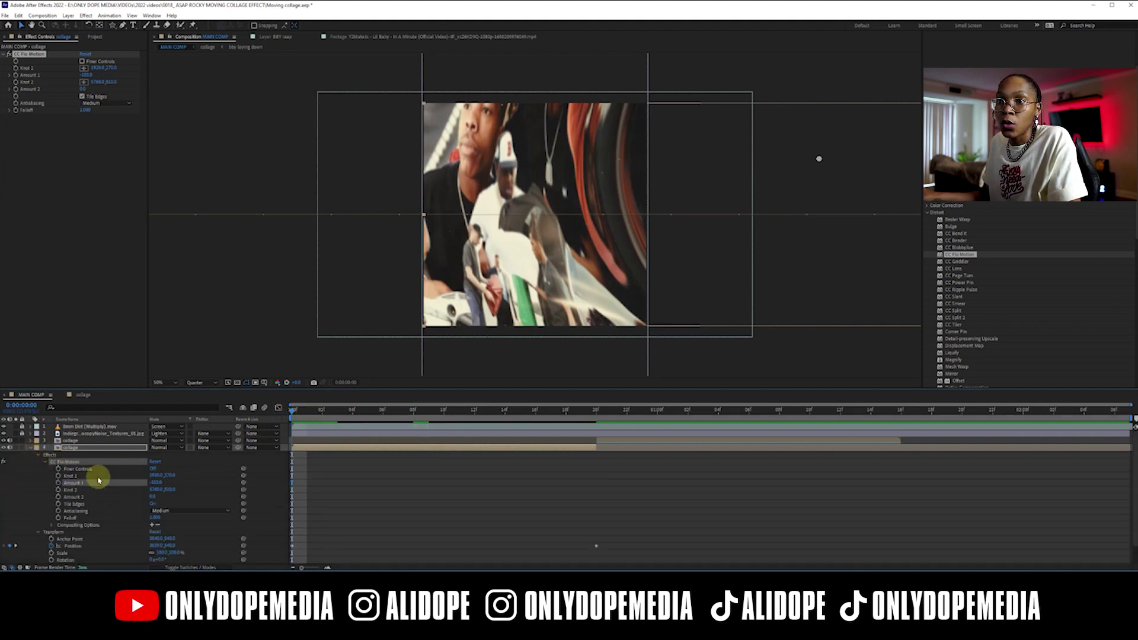
{"action": "left_click", "coordinate": [58, 482]}
{"action": "left_click", "coordinate": [161, 486]}
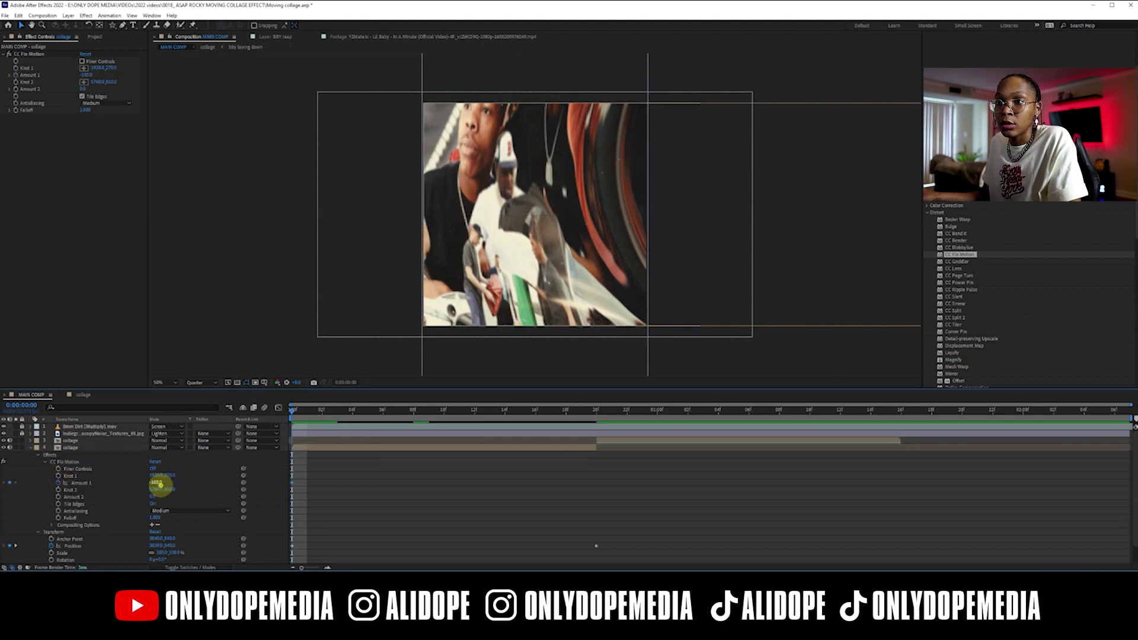
{"action": "type", "text": "0"}
{"action": "key", "text": "Return"}
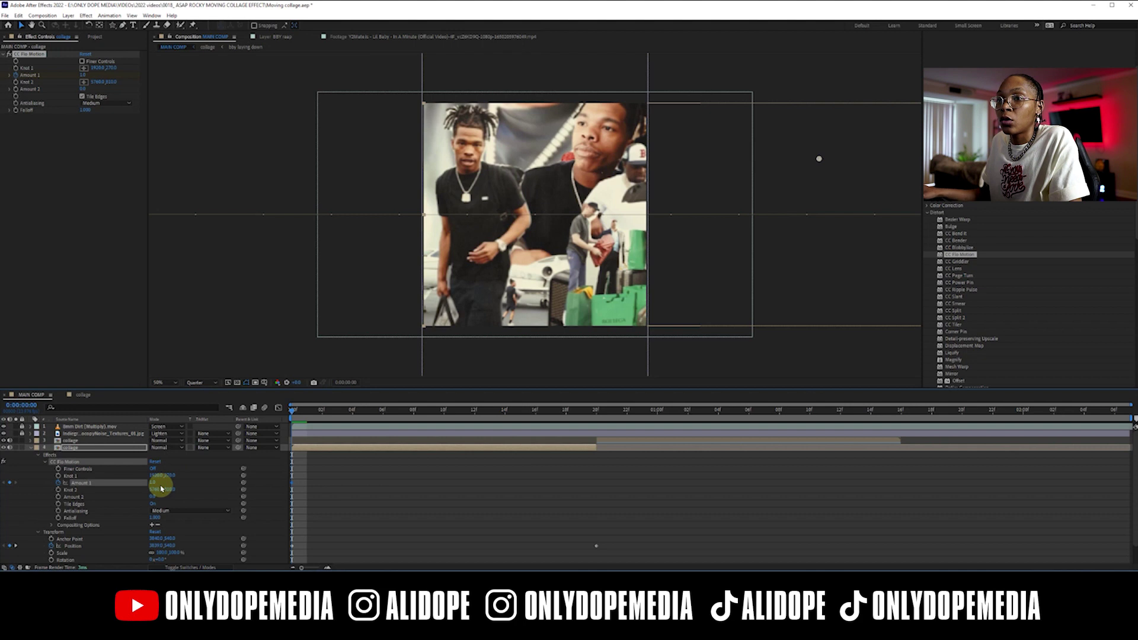
{"action": "left_click_drag", "start_coordinate": [160, 489], "coordinate": [242, 478]}
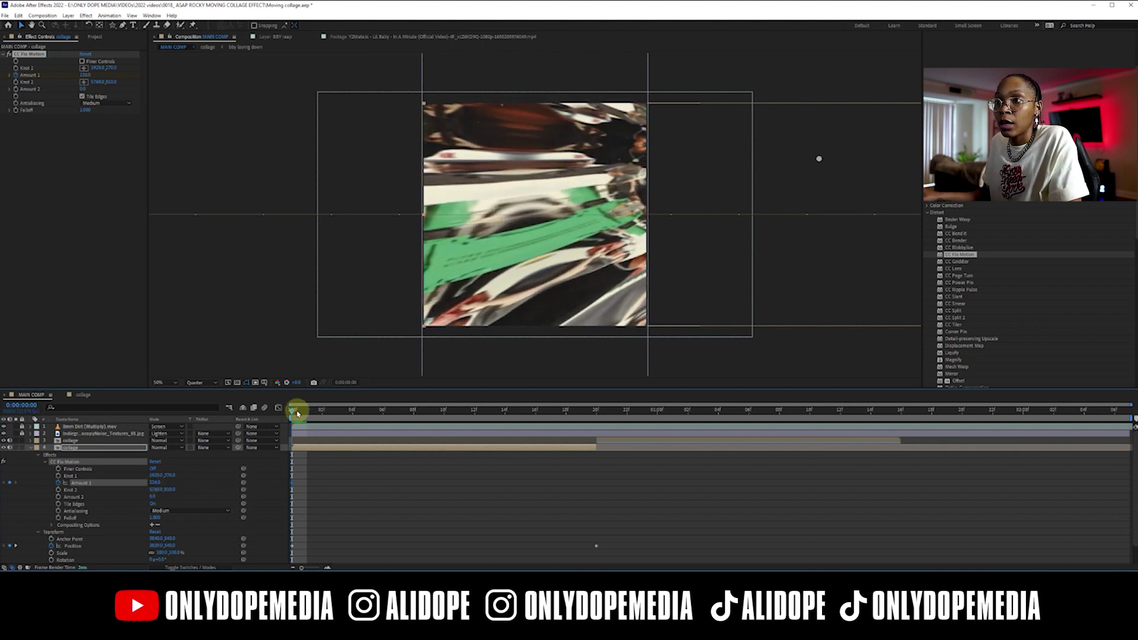
Step: Keyframe Amount 1 to 0 at frame 2, pull that keyframe back to frame 1, and scrub through the opening frames
{"action": "left_click_drag", "start_coordinate": [304, 412], "coordinate": [322, 409]}
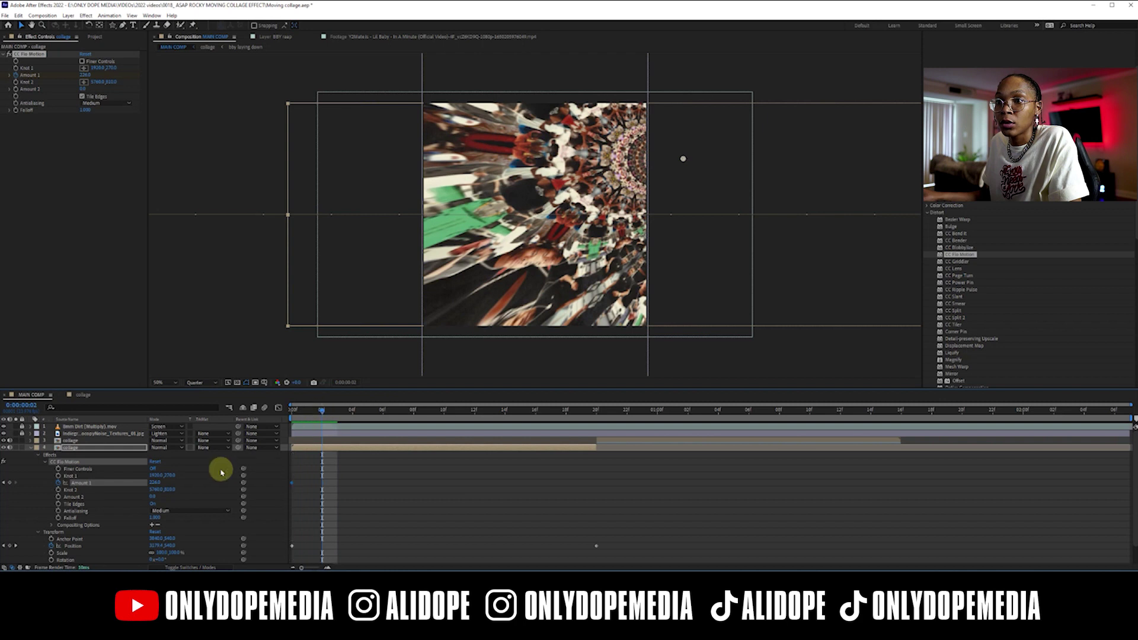
{"action": "left_click", "coordinate": [157, 483]}
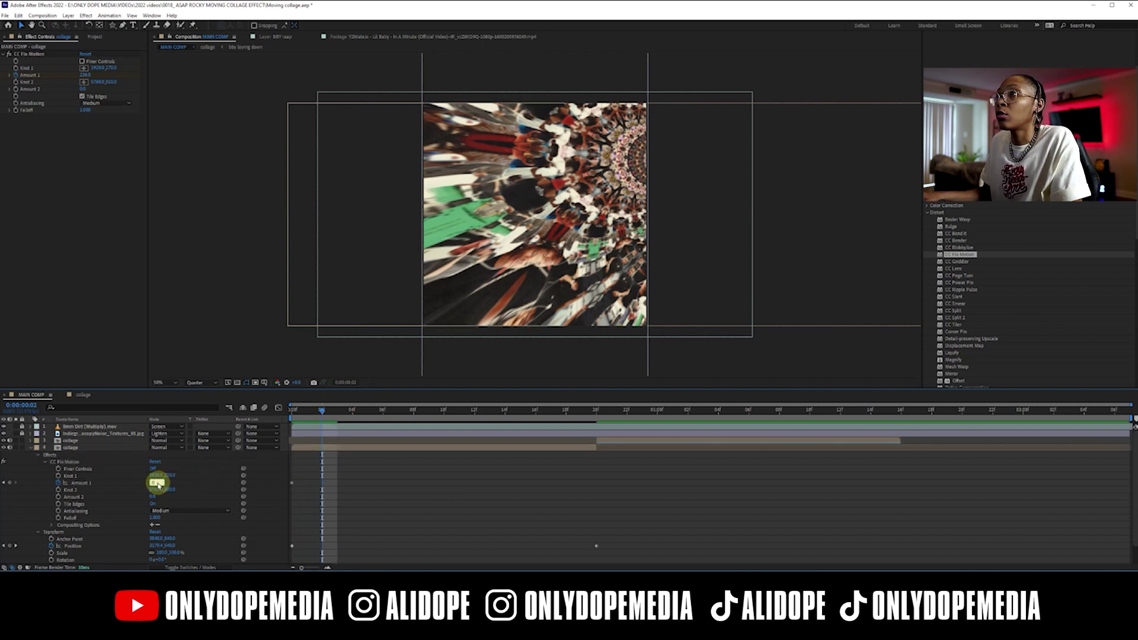
{"action": "type", "text": "0"}
{"action": "key", "text": "Return"}
{"action": "left_click", "coordinate": [310, 443]}
{"action": "mouse_move", "coordinate": [322, 418]}
{"action": "left_mouse_down"}
{"action": "mouse_move", "coordinate": [293, 414]}
{"action": "mouse_move", "coordinate": [353, 421]}
{"action": "mouse_move", "coordinate": [289, 434]}
{"action": "mouse_move", "coordinate": [374, 427]}
{"action": "mouse_move", "coordinate": [297, 432]}
{"action": "mouse_move", "coordinate": [321, 432]}
{"action": "left_mouse_up"}
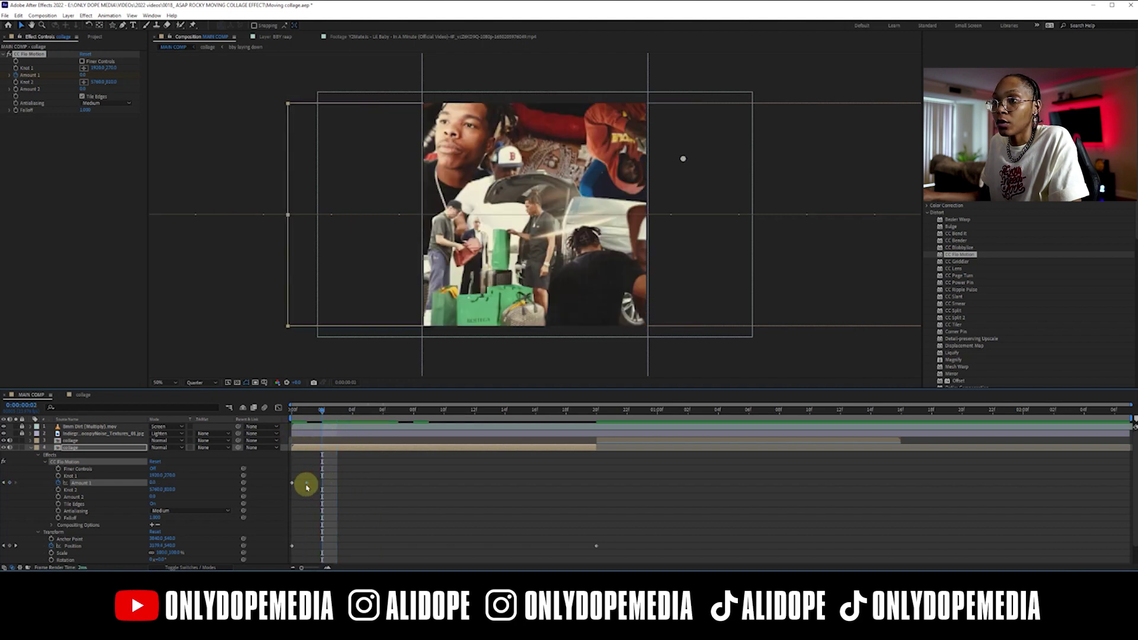
{"action": "mouse_move", "coordinate": [308, 411]}
{"action": "left_mouse_down"}
{"action": "mouse_move", "coordinate": [290, 414]}
{"action": "mouse_move", "coordinate": [307, 410]}
{"action": "left_mouse_up"}
{"action": "left_click", "coordinate": [332, 474]}
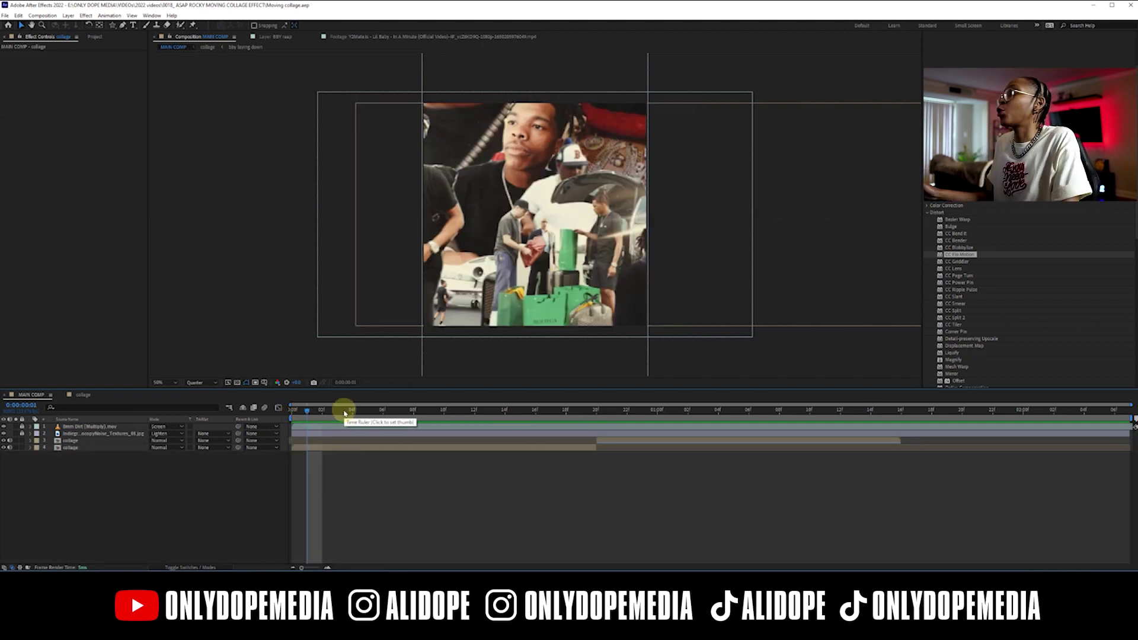
{"action": "left_click_drag", "start_coordinate": [344, 413], "coordinate": [405, 428]}
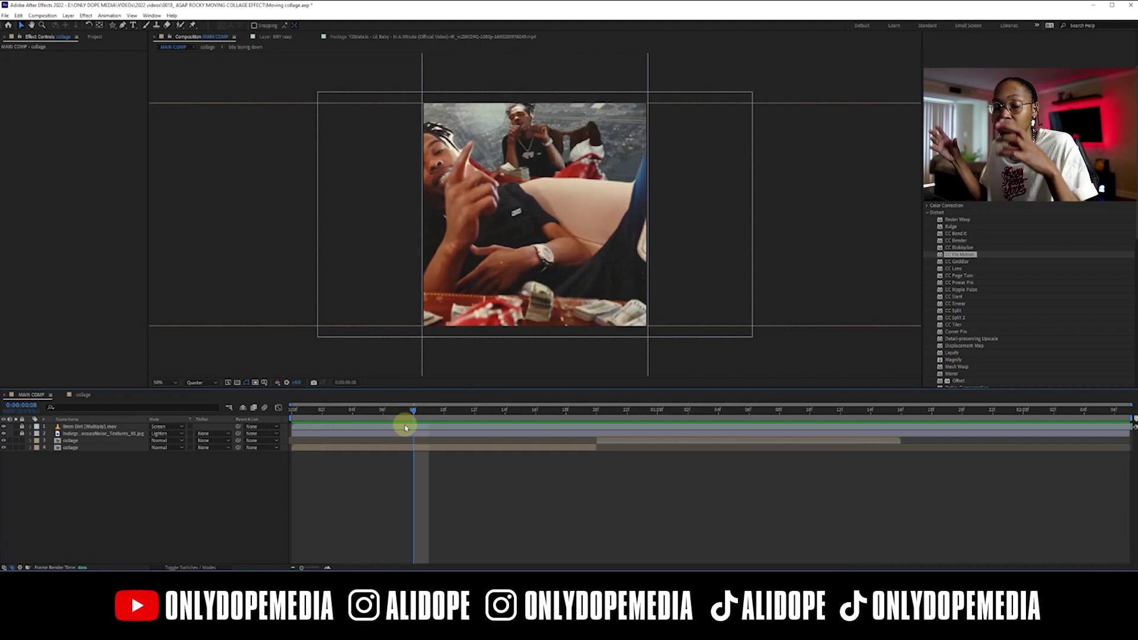